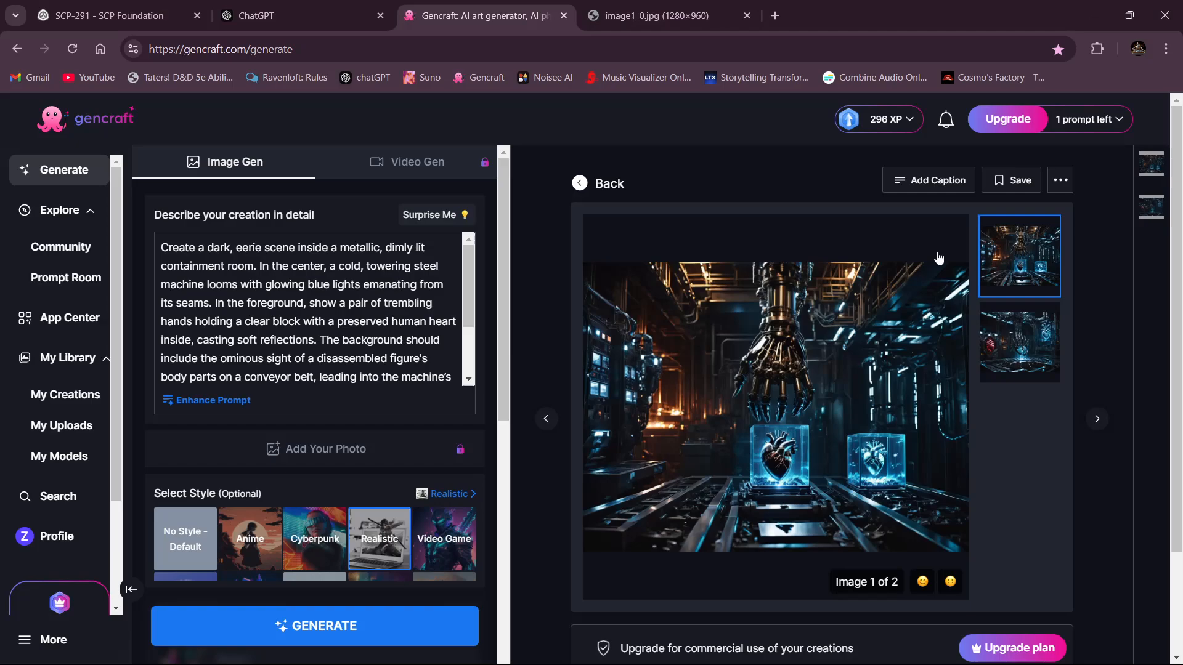
- Review the image prompt and last reply in the ChatGPT conversation, and the style and model settings used in Gencraft
left_click(289, 16)
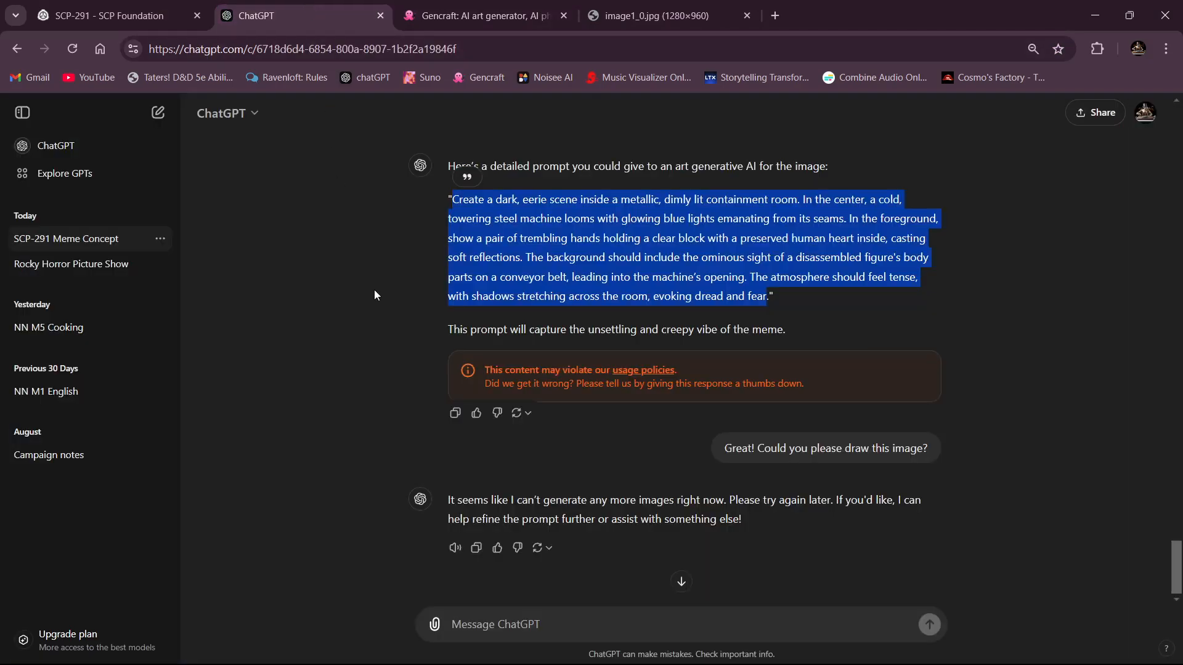
scroll(388, 280, "up", 5)
scroll(406, 277, "up", 4)
scroll(578, 219, "down", 9)
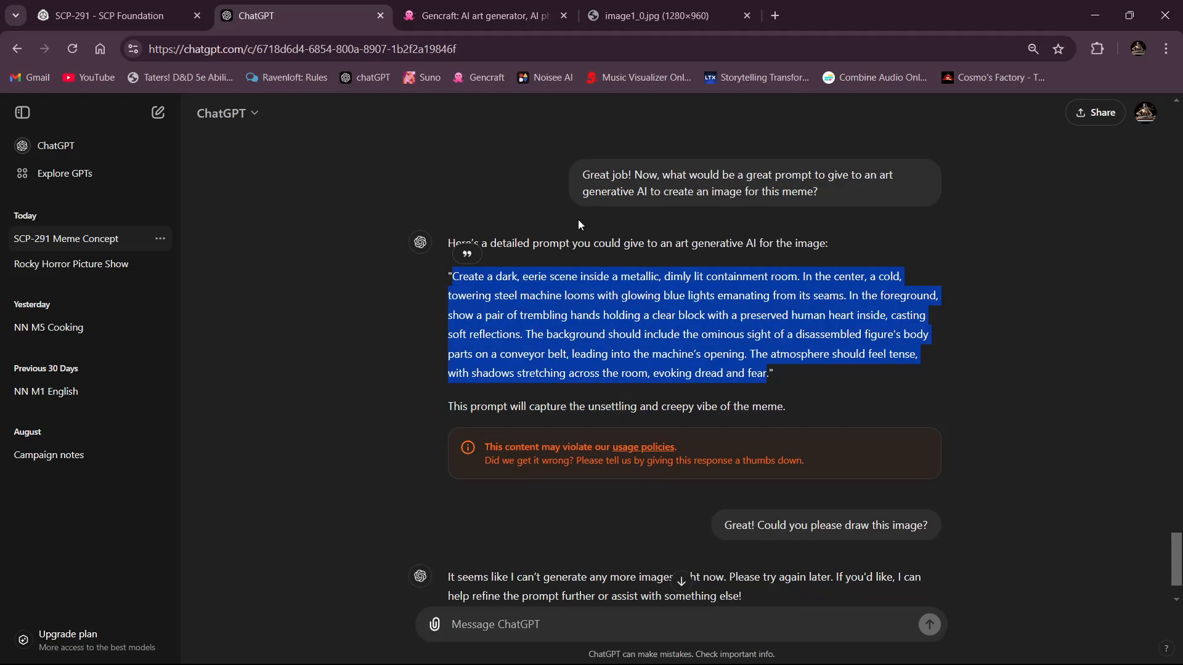
scroll(541, 280, "up", 3)
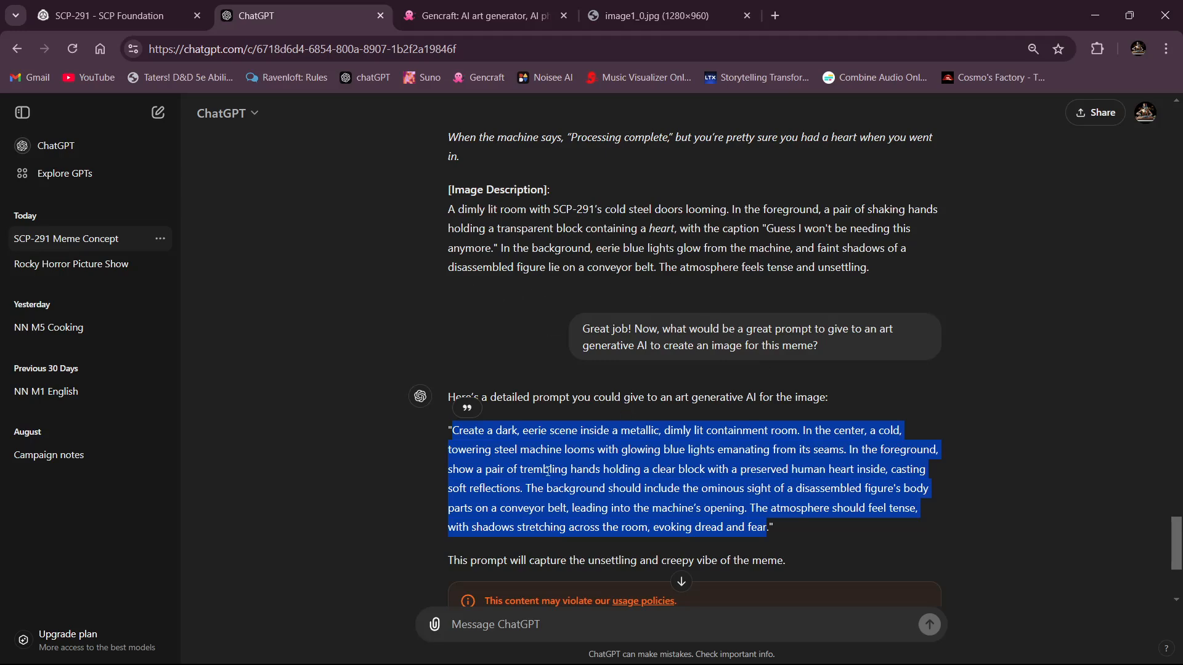
scroll(530, 424, "down", 4)
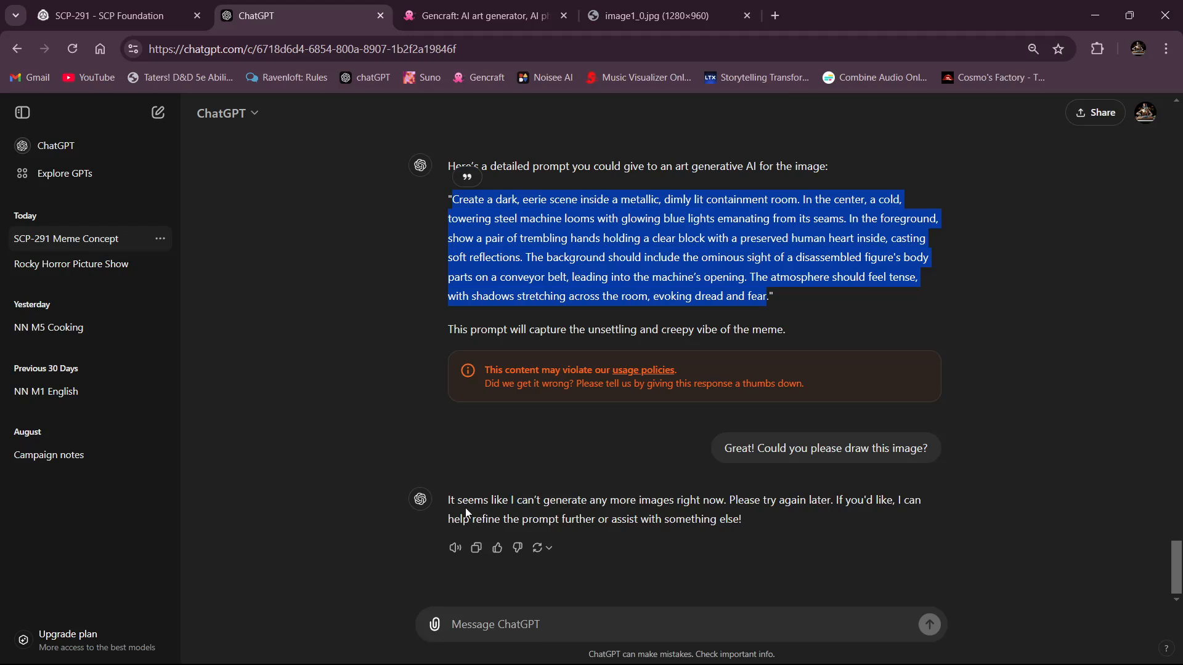
left_click_drag(746, 522, 433, 499)
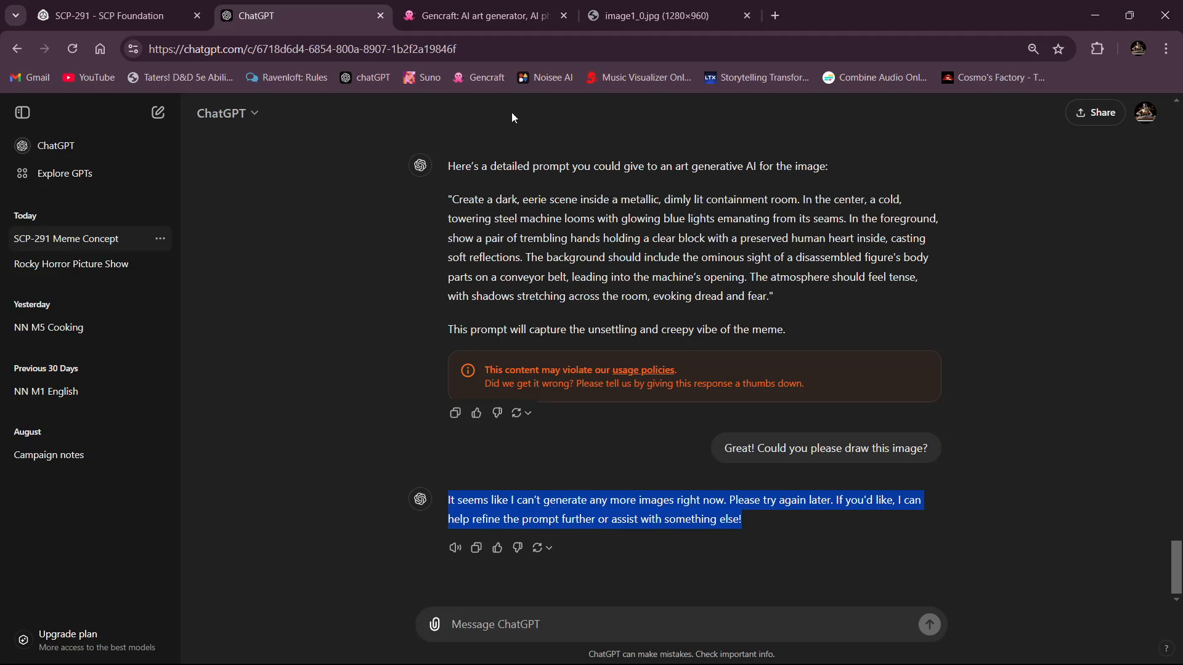
left_click(486, 8)
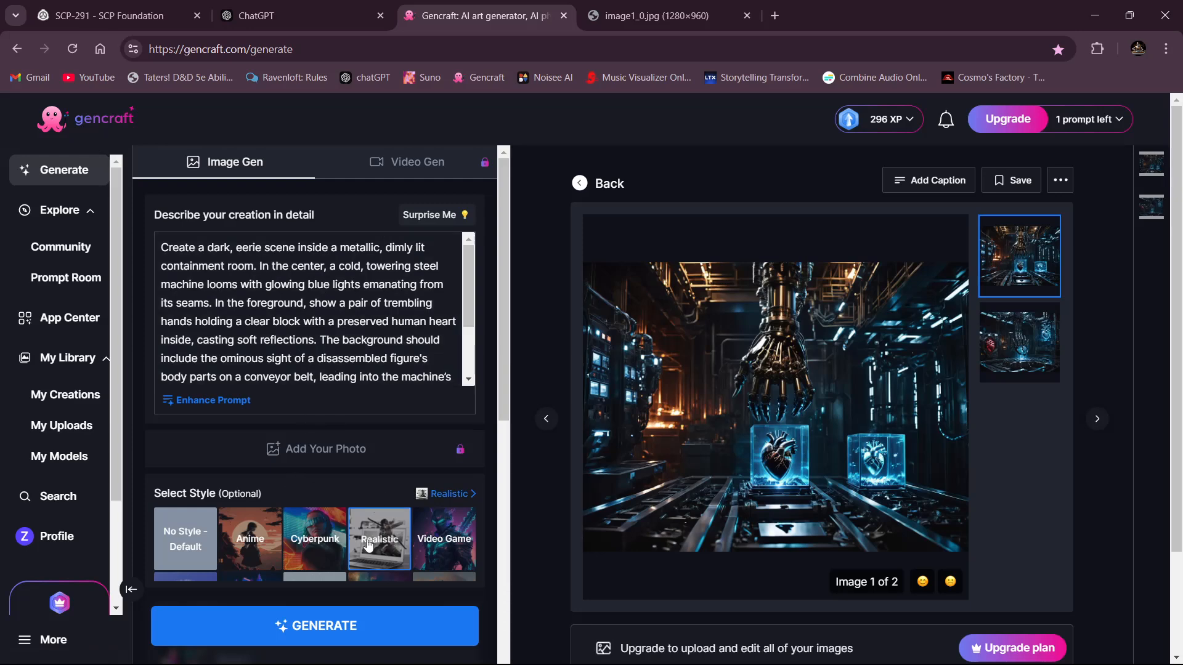
scroll(368, 545, "down", 3)
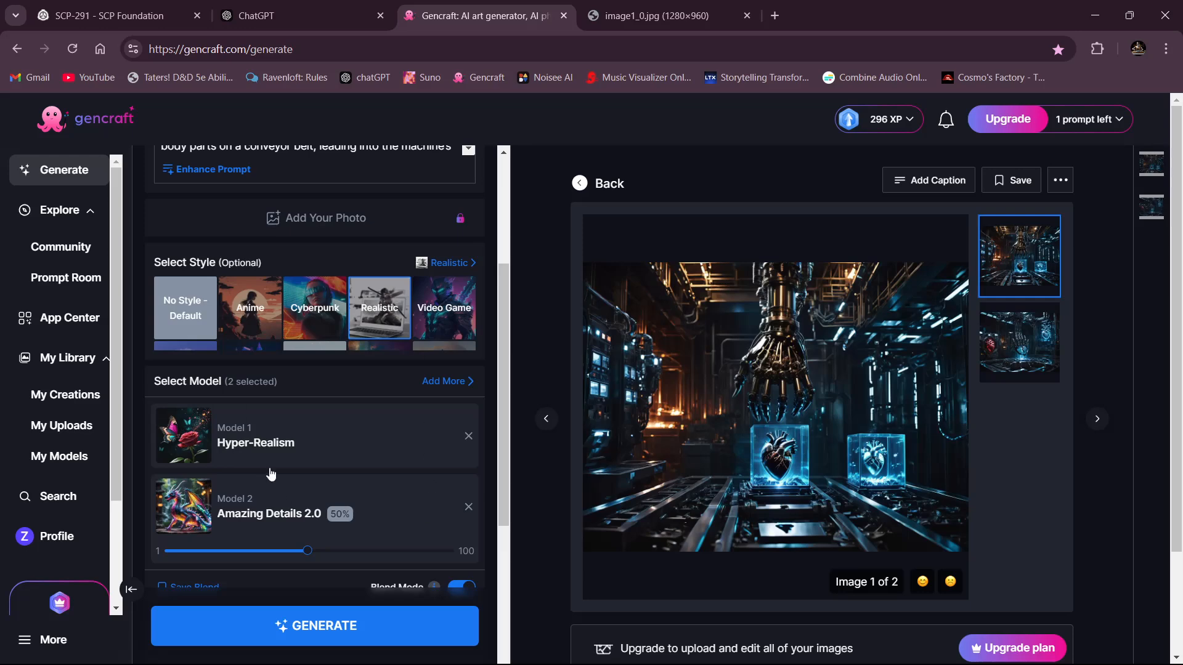
- Save the full-size generated image as 291 in the Downloads folder and close its browser tab
left_click(641, 8)
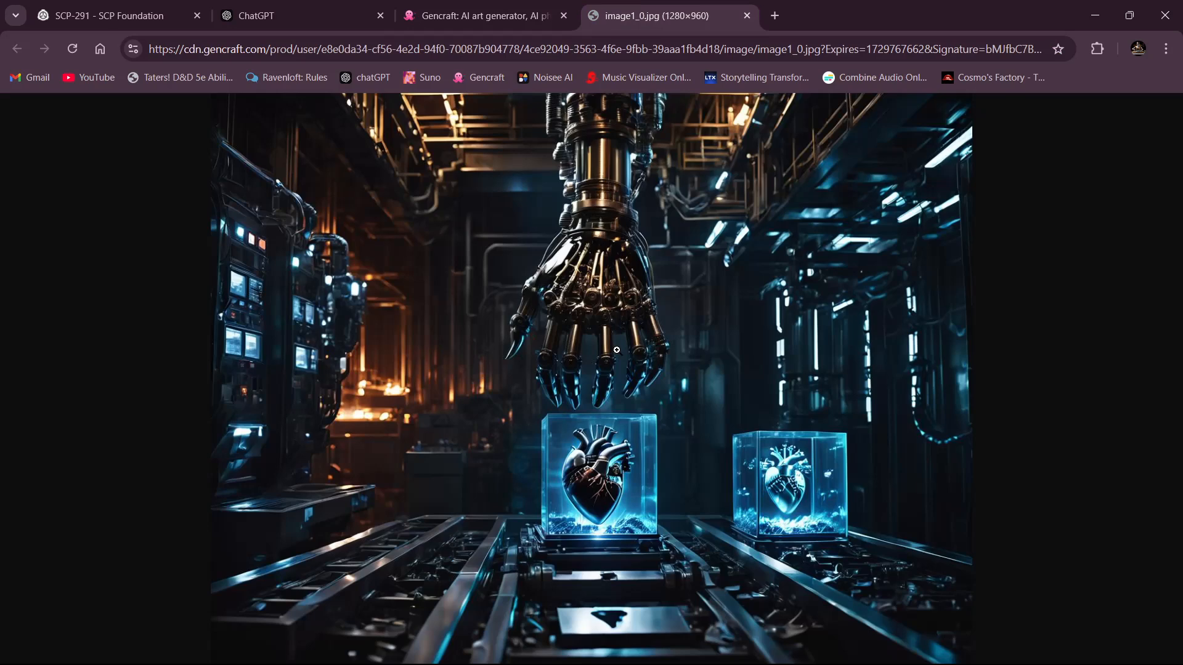
right_click(452, 282)
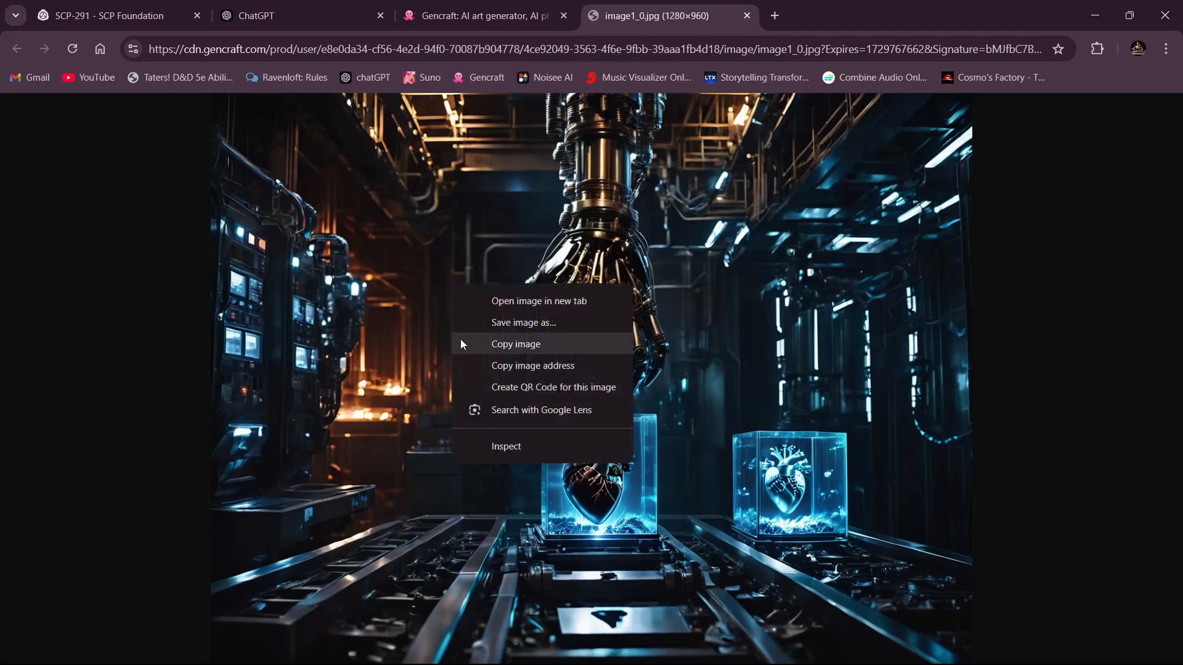
left_click(463, 322)
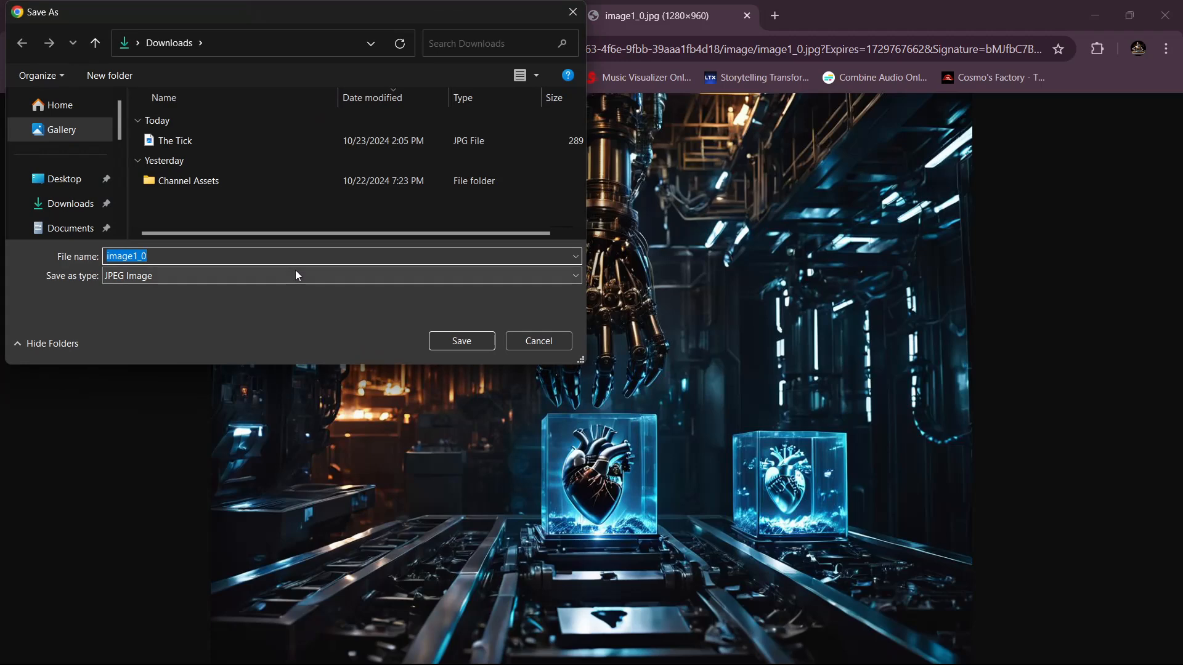
type("291")
left_click(450, 338)
left_click(946, 403)
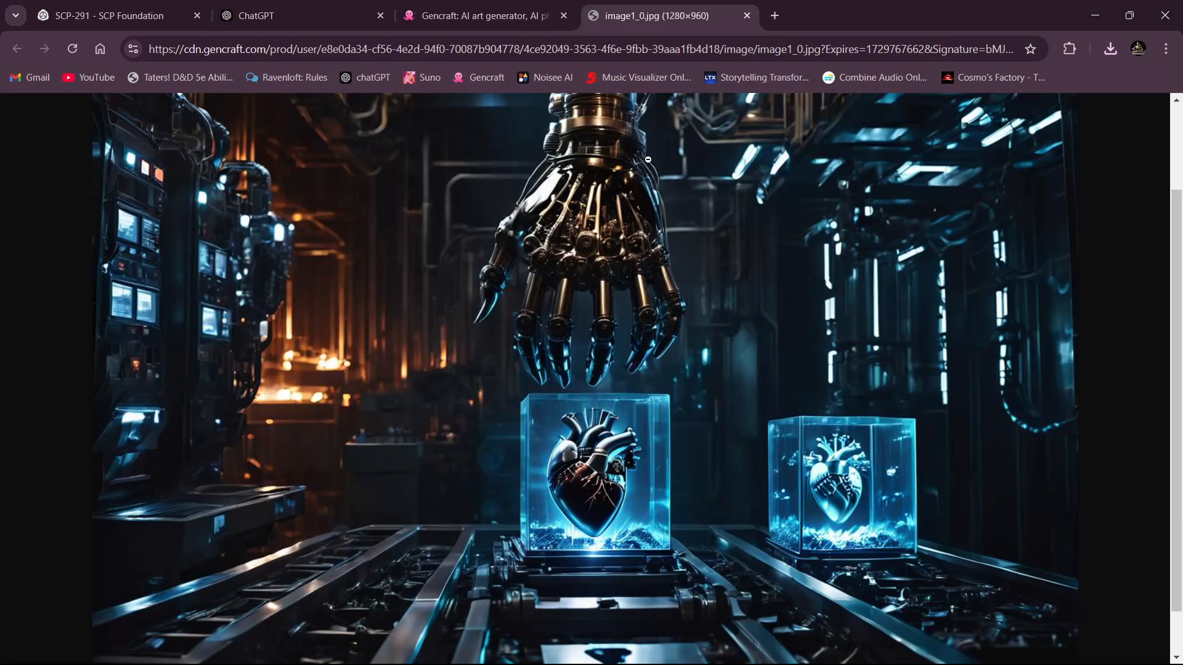
left_click(748, 15)
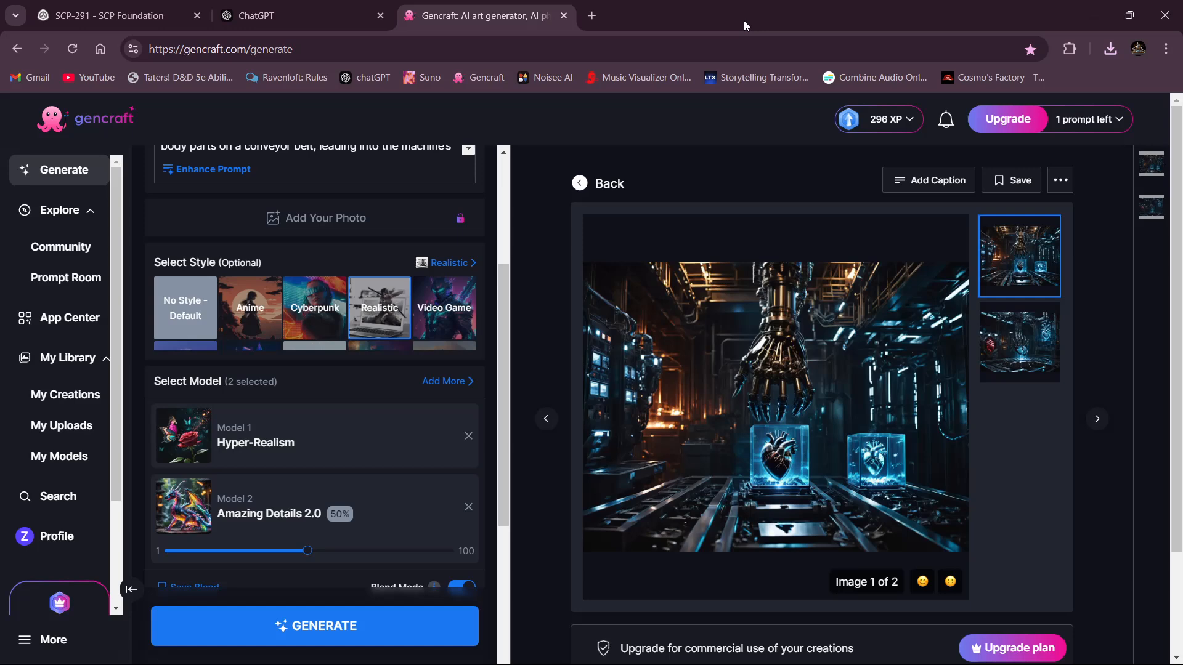
- Switch to File Explorer and open the Channel Assets folder inside Downloads
left_click(1095, 14)
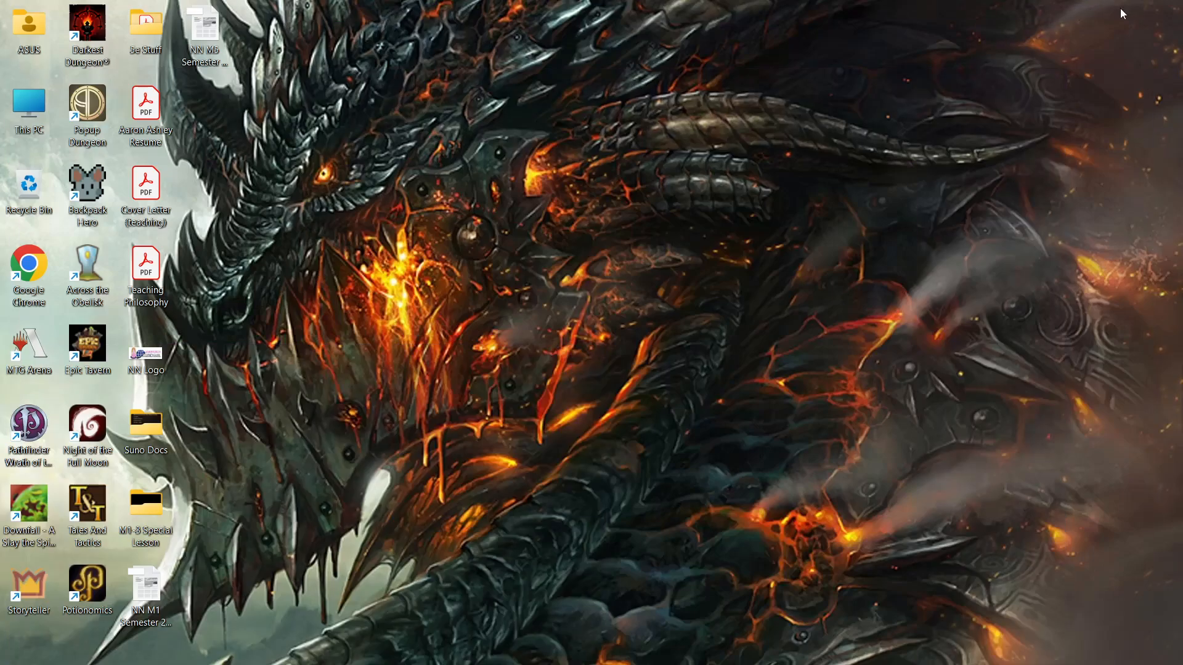
double_click(30, 26)
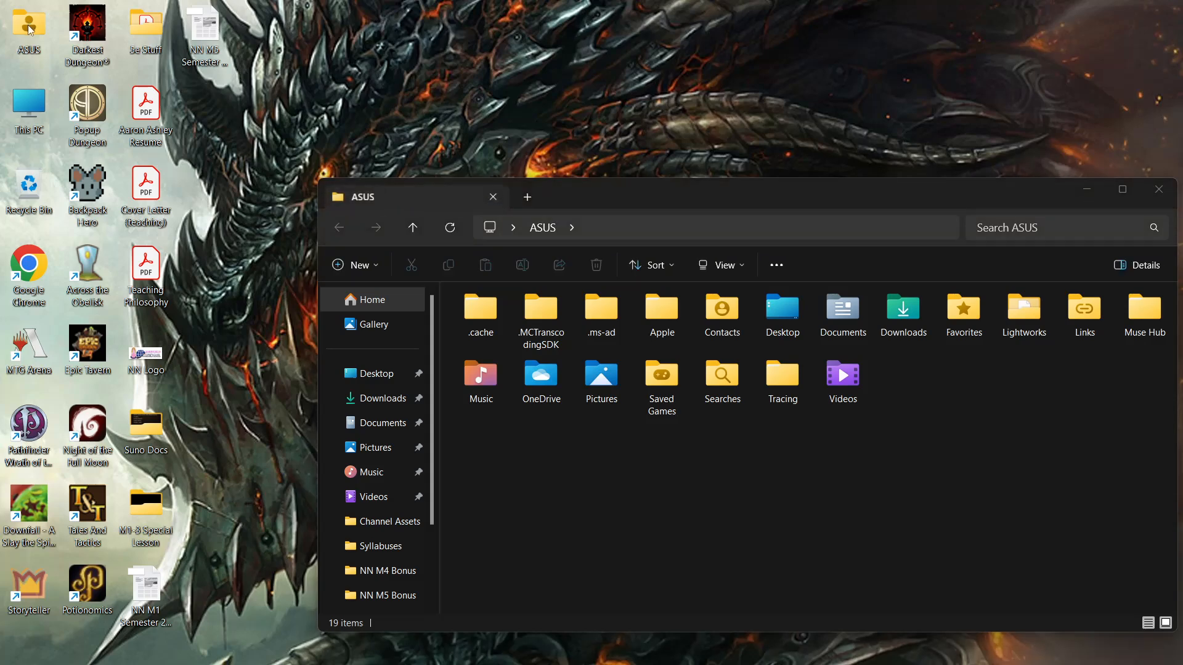
key("alt+Tab")
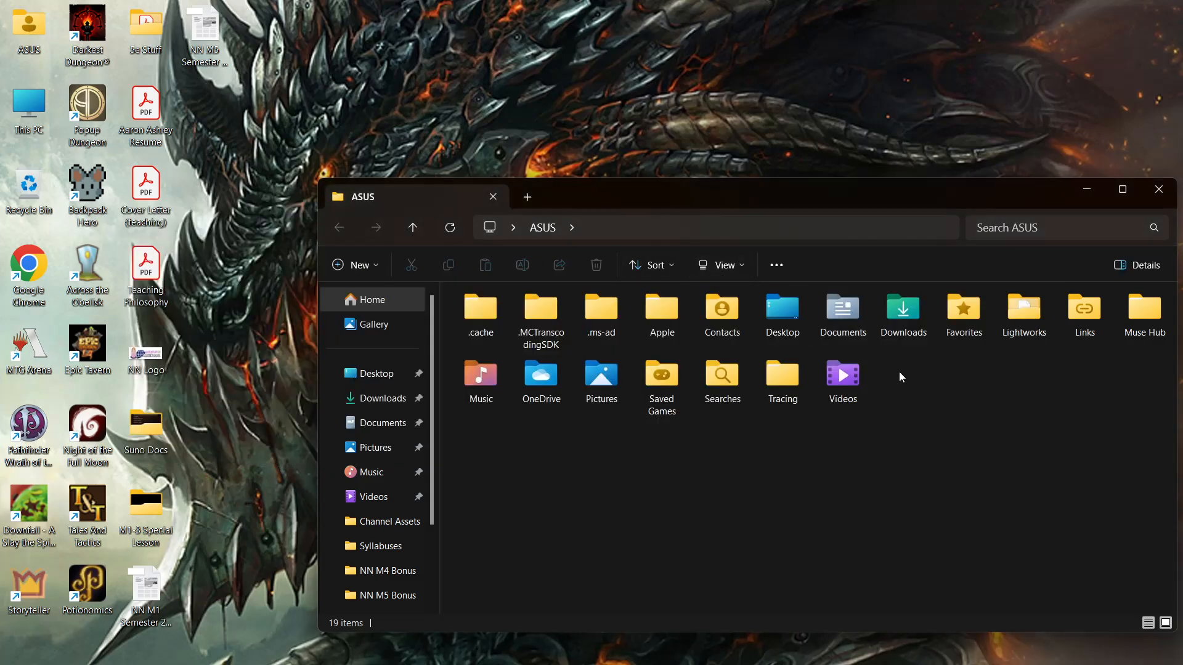
double_click(918, 316)
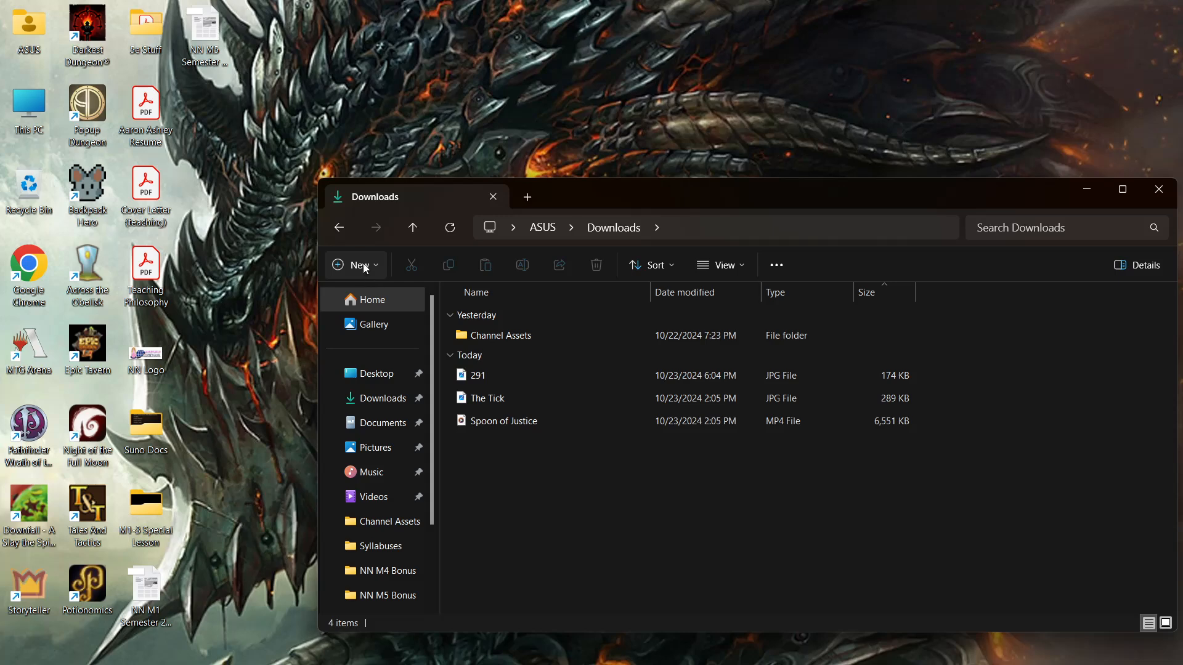
double_click(494, 335)
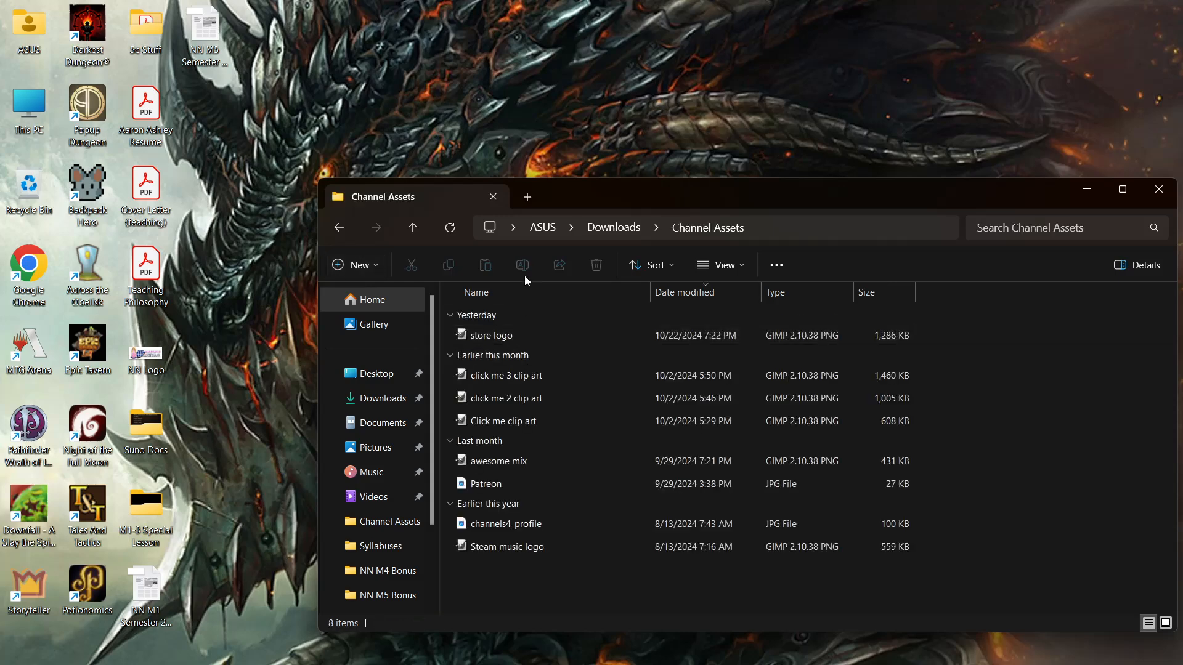
- Open the Steam music logo image in GIMP and view its transparent background
double_click(540, 547)
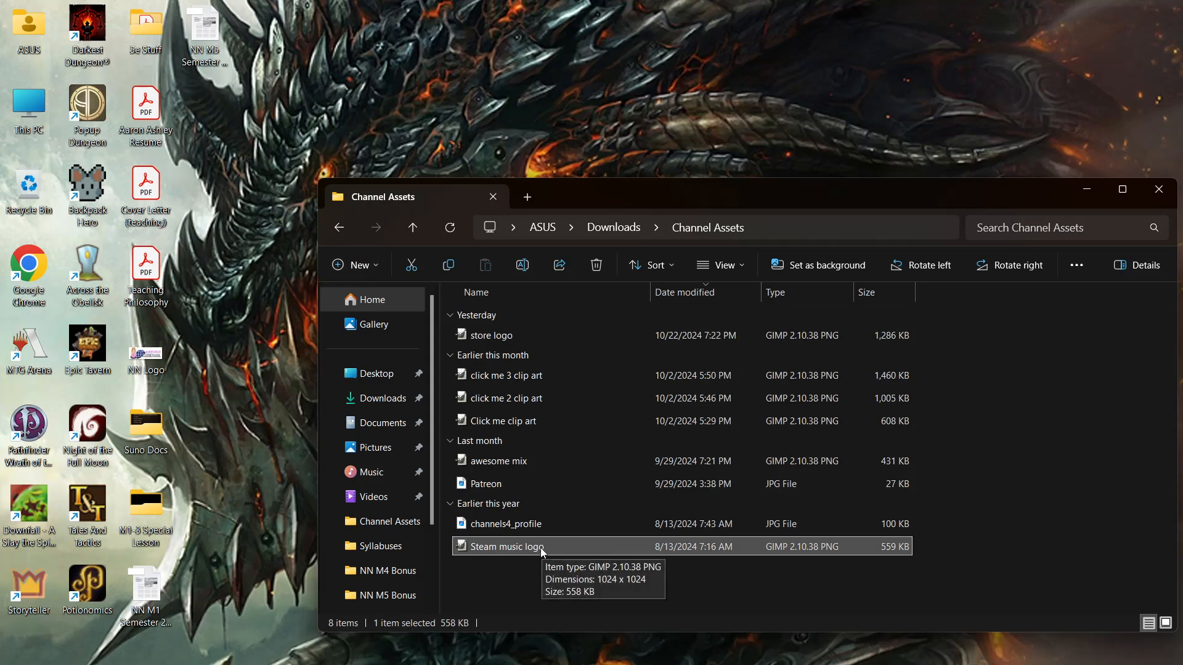
right_click(538, 548)
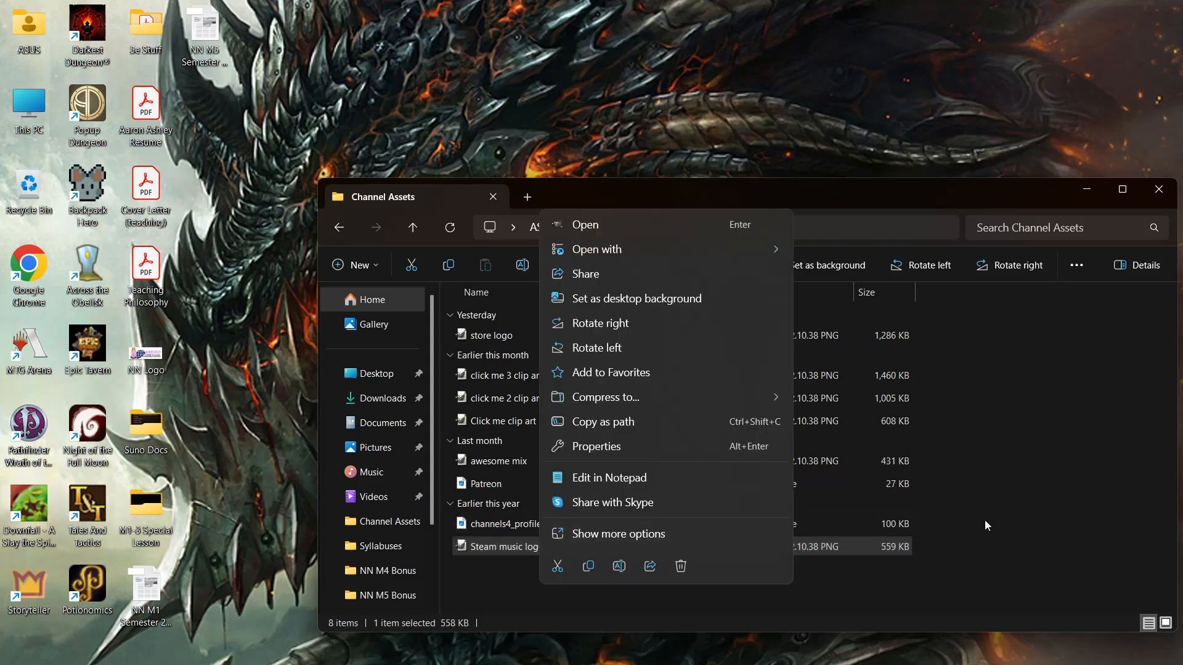
left_click(1007, 519)
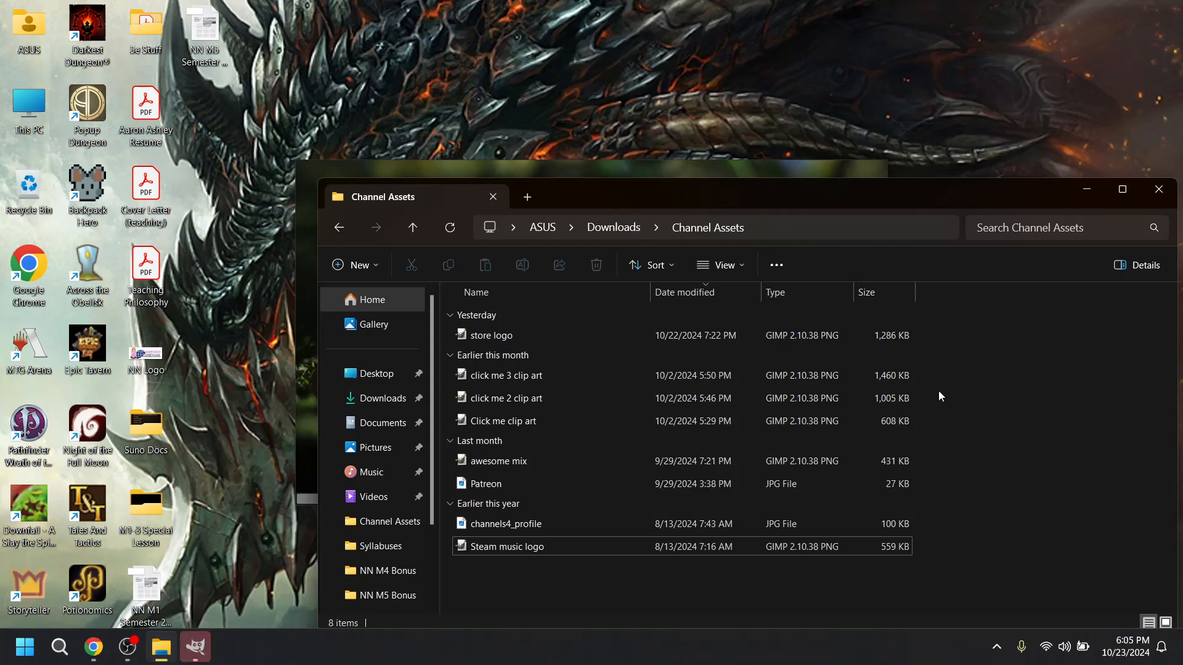
left_click(195, 645)
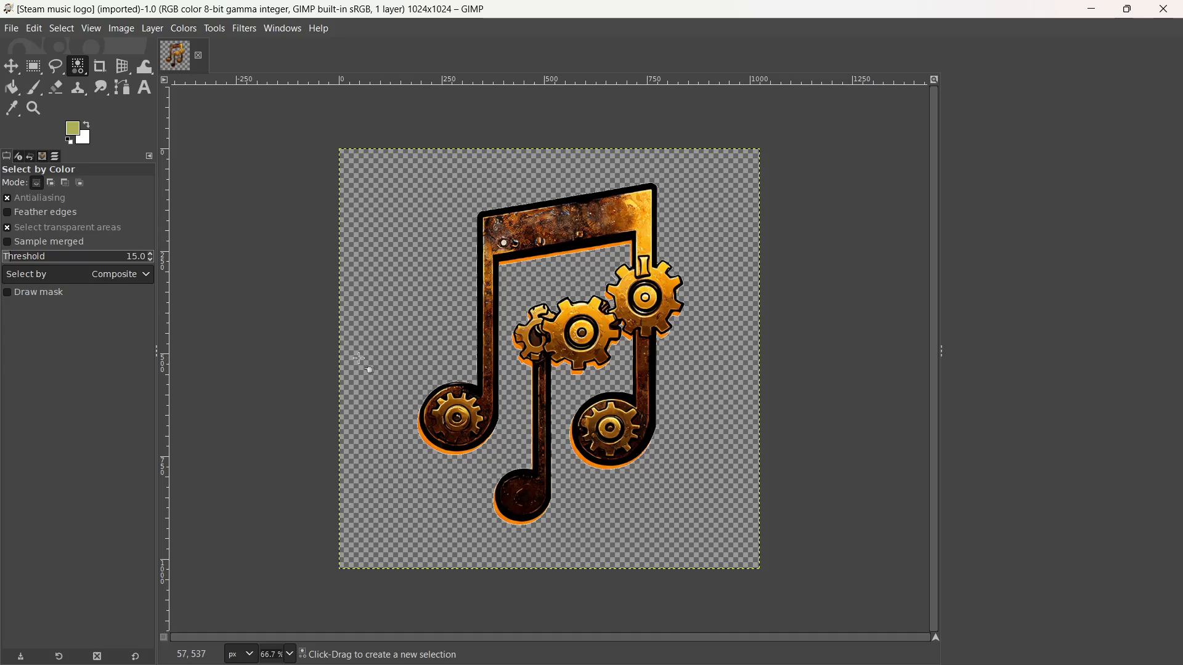
- Minimize GIMP and the Channel Assets folder window, and switch back to the Gencraft page in Chrome
left_click(1095, 8)
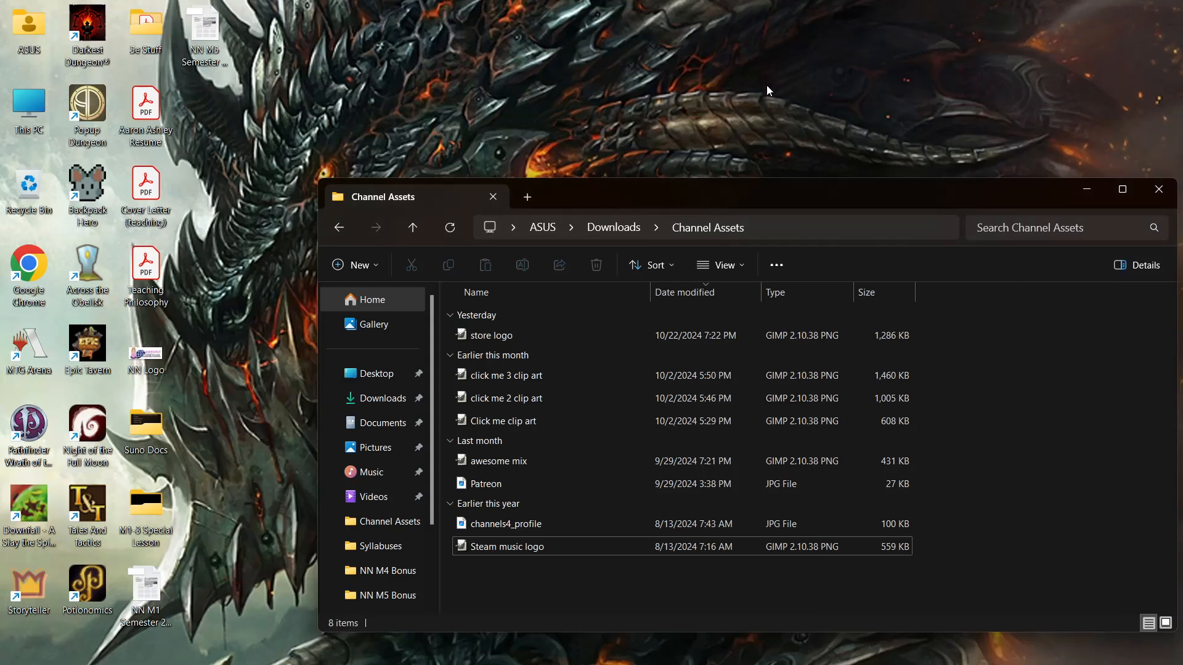
left_click(1086, 191)
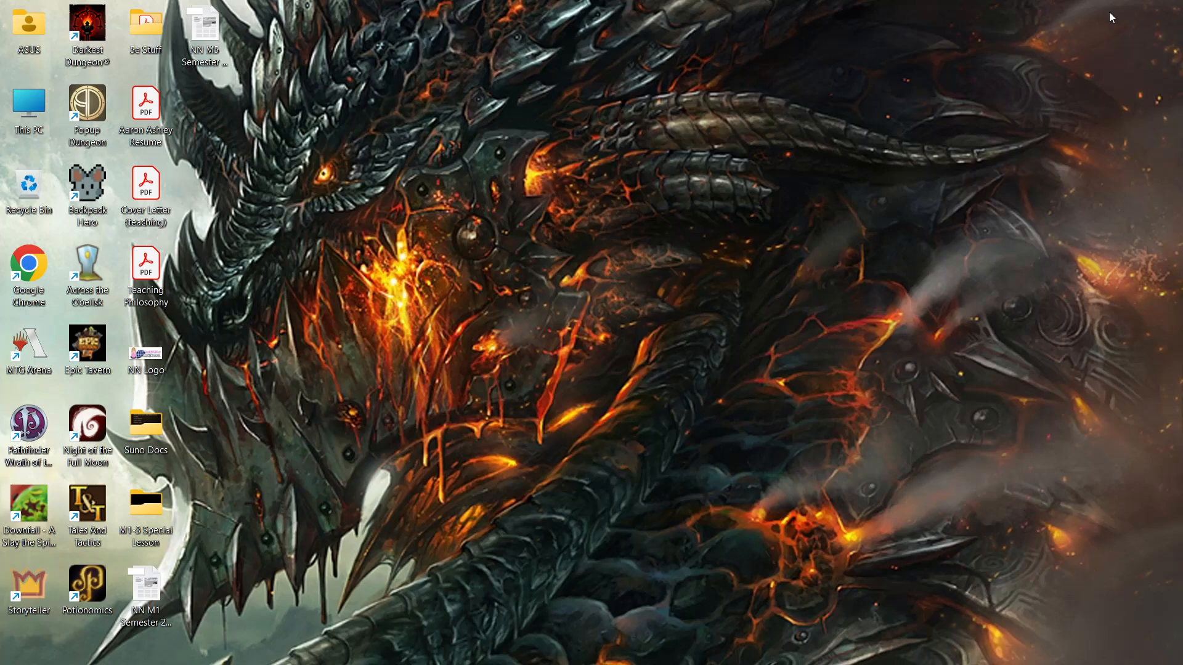
key("alt+Tab")
key("alt+Tab")
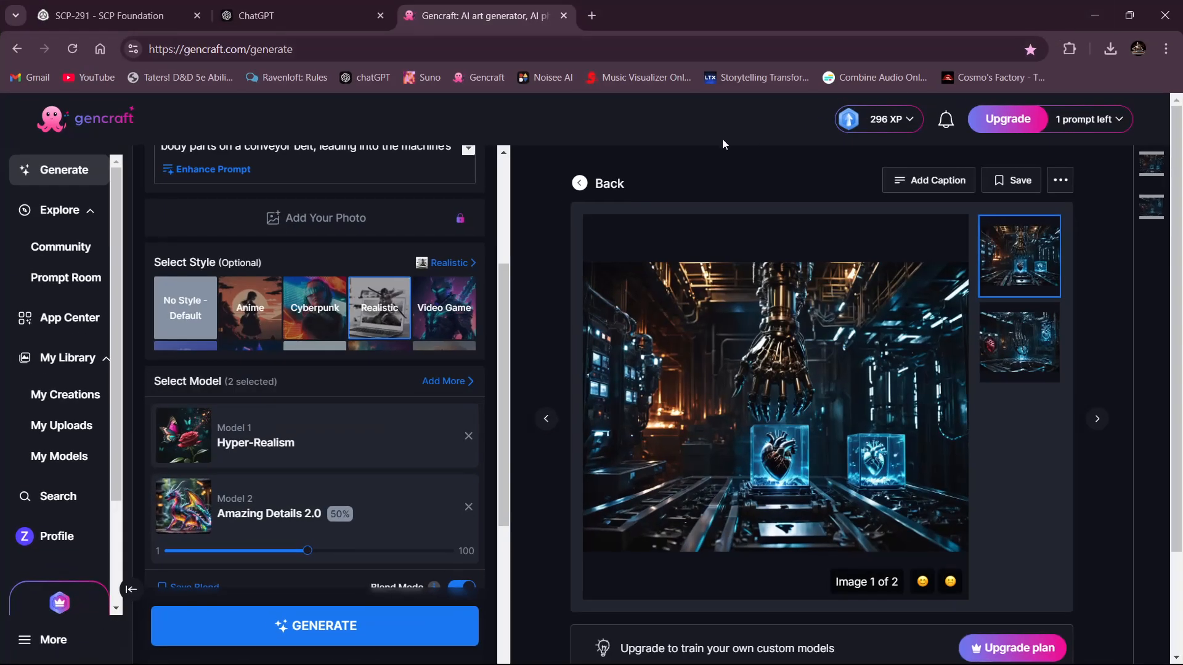
- Reload the Gencraft generate page to clear the previous prompt and settings
scroll(417, 401, "up", 4)
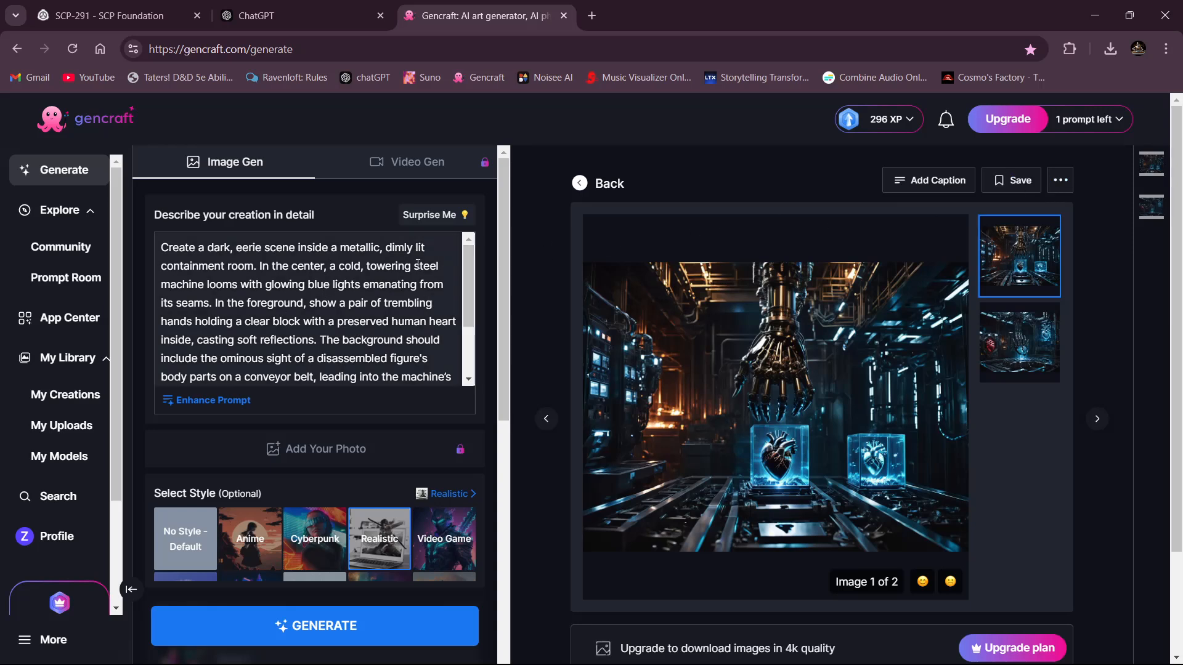
left_click(431, 60)
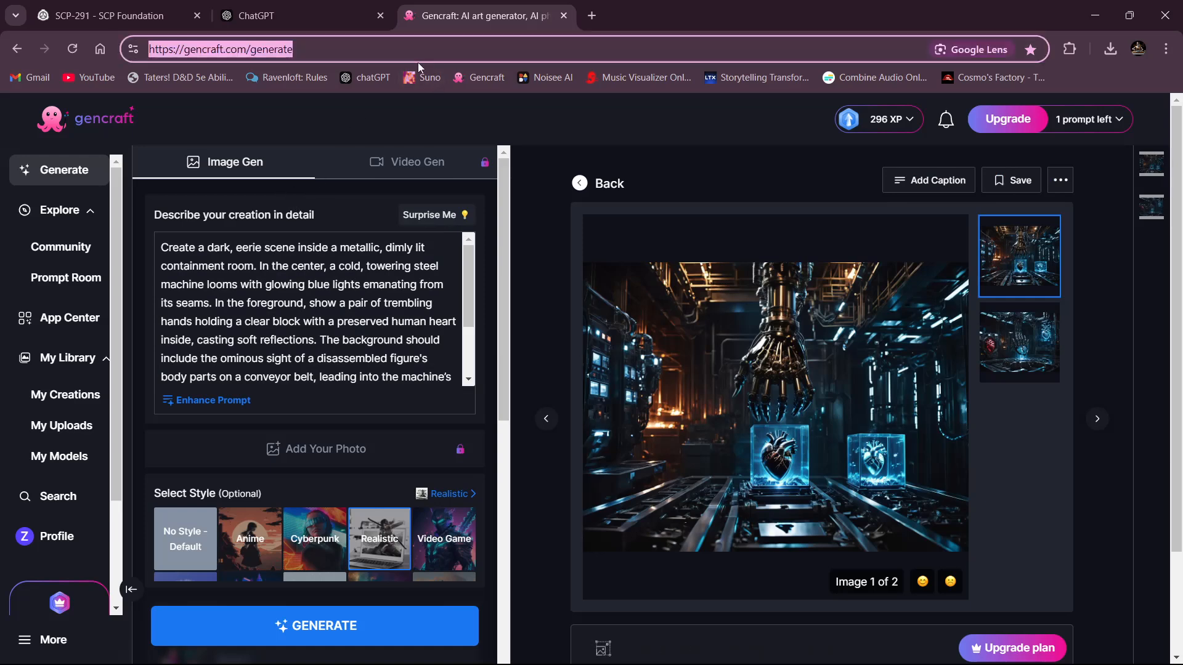
key("Return")
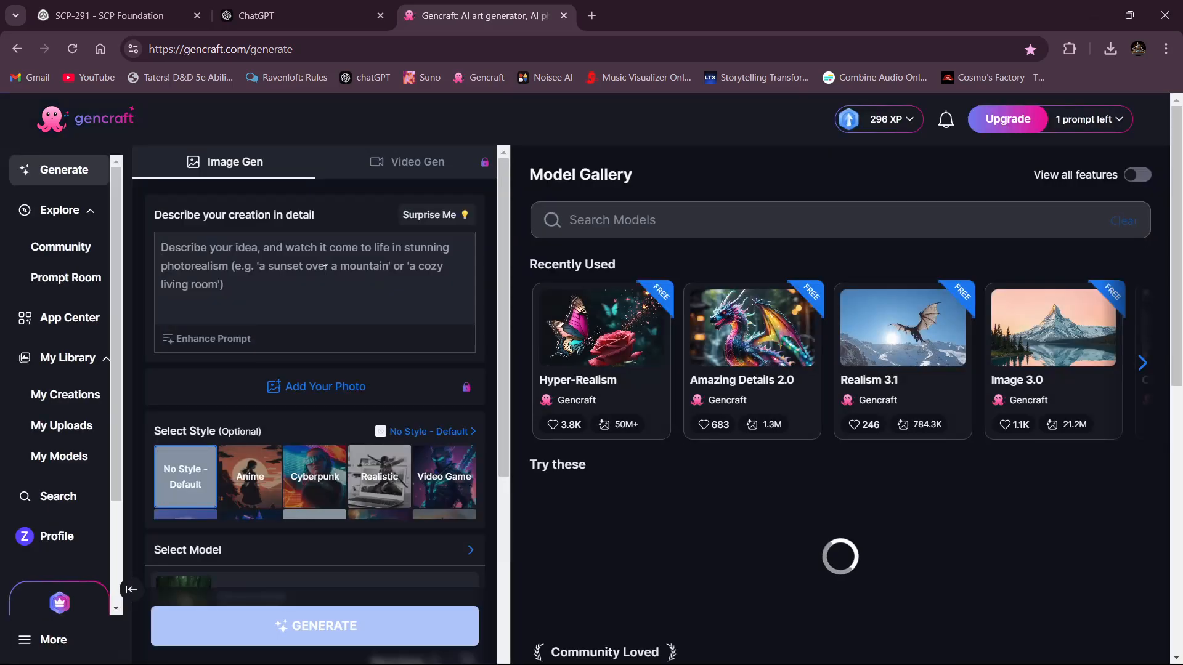
- Enter the prompt "Draw a 2 dimensional giraffe kicking a 2 dimensional duck on a solid, plain white background"
left_click(324, 266)
type("Draw ")
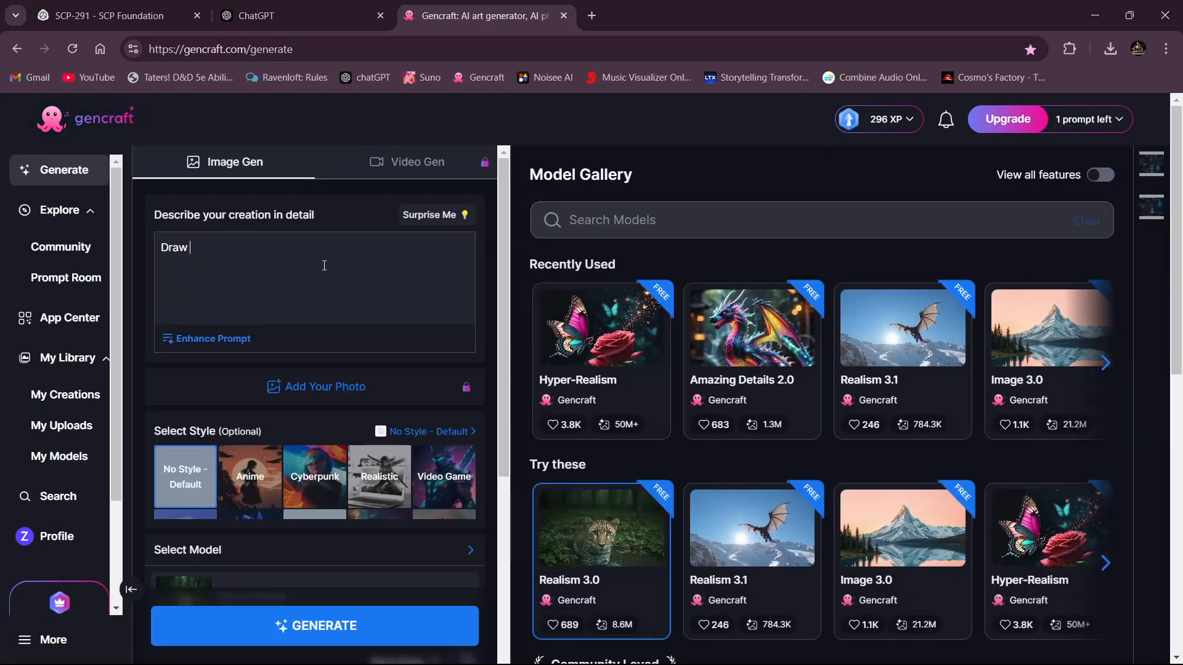
type("a 2d giraffe kicking ")
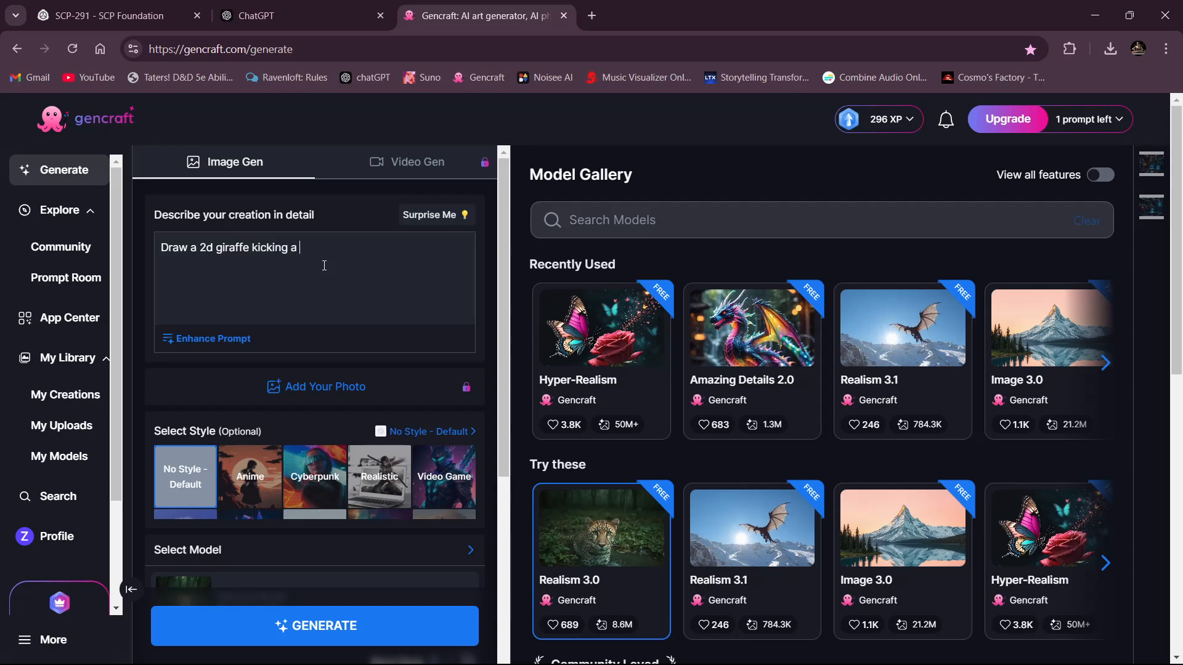
type("a 2n")
type("dimensio")
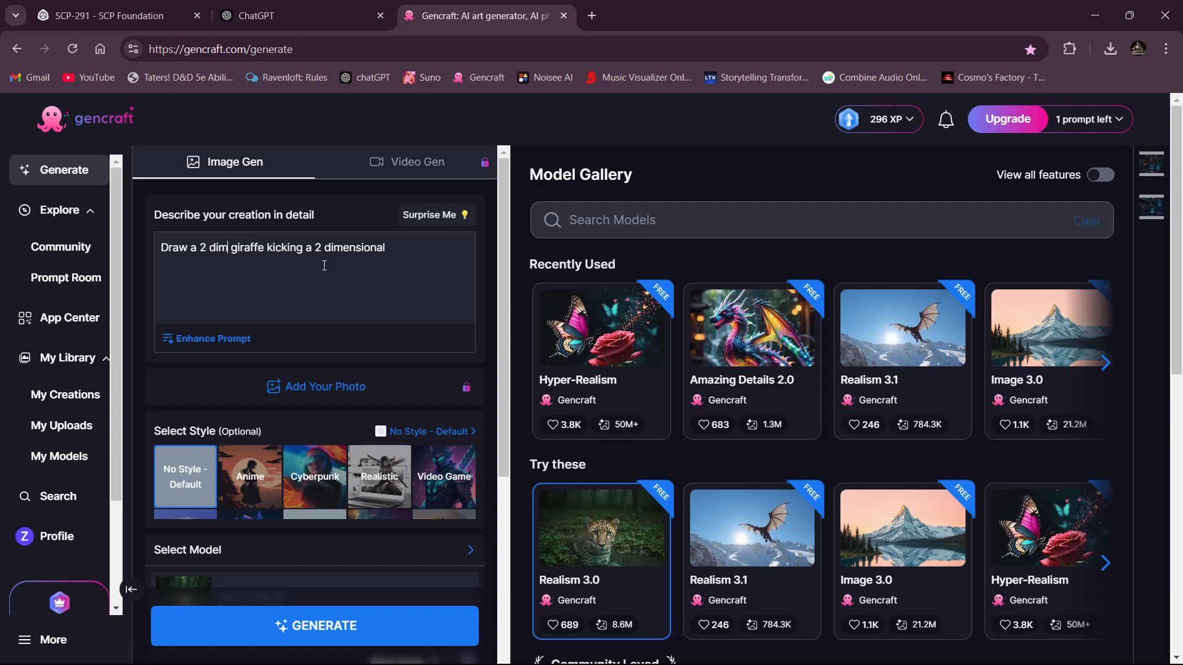
type("nal")
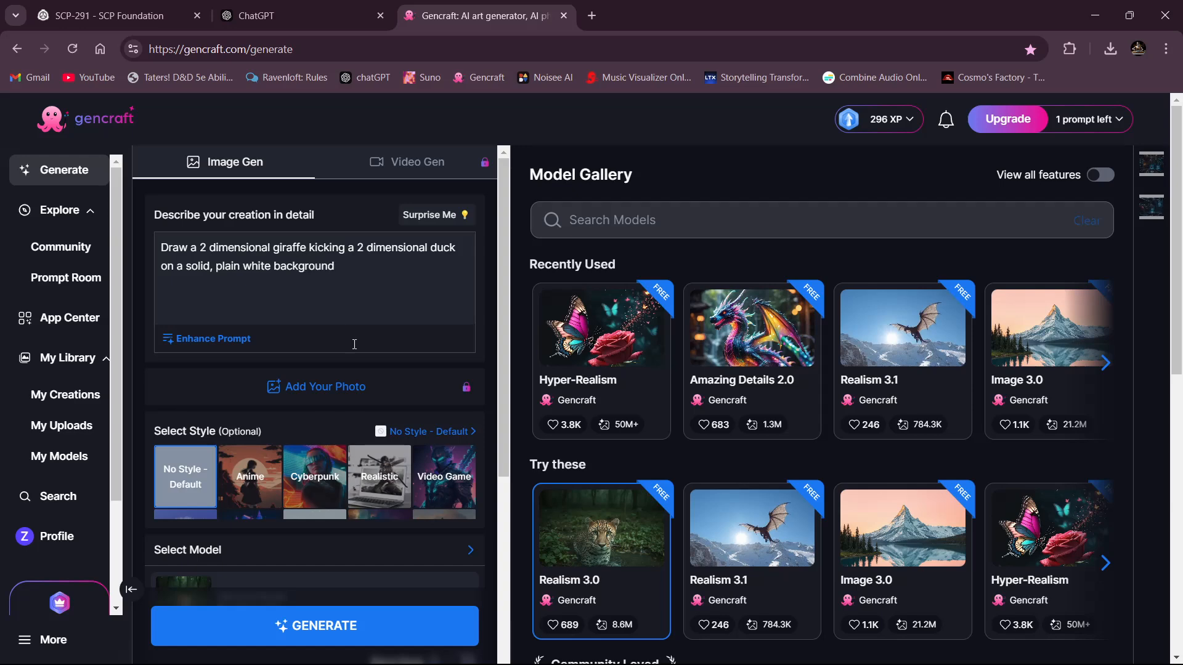
- Set the image style to Cartoon and choose Amazing Details 2.0 as the model
left_click(428, 431)
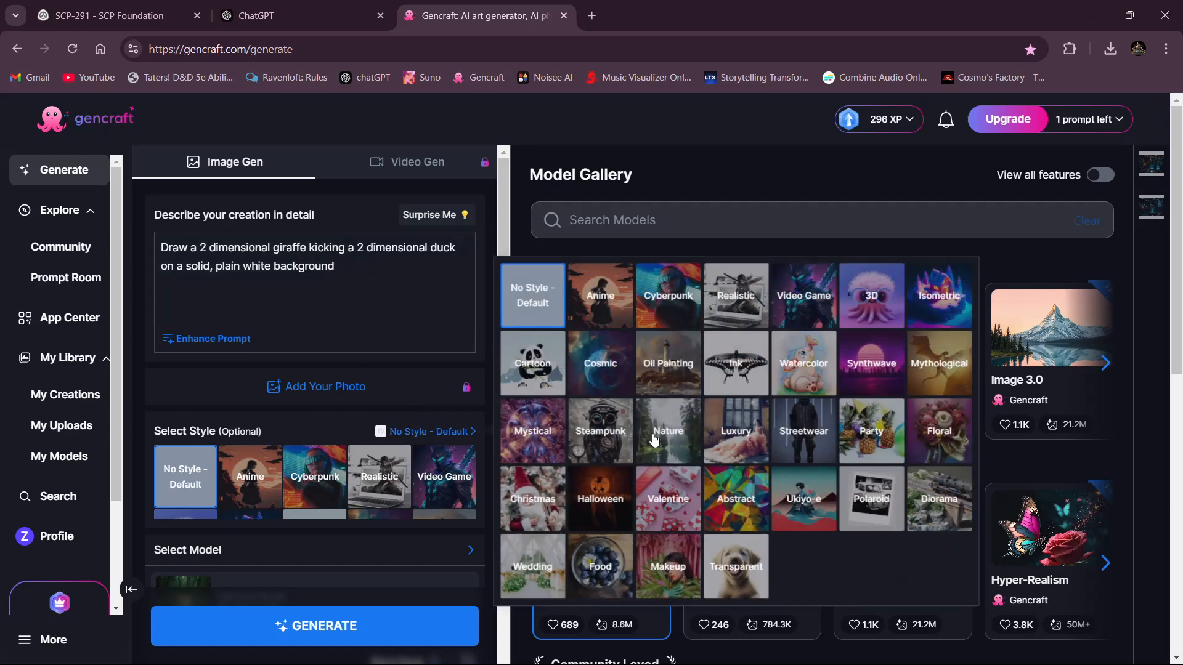
left_click(528, 359)
scroll(343, 338, "down", 3)
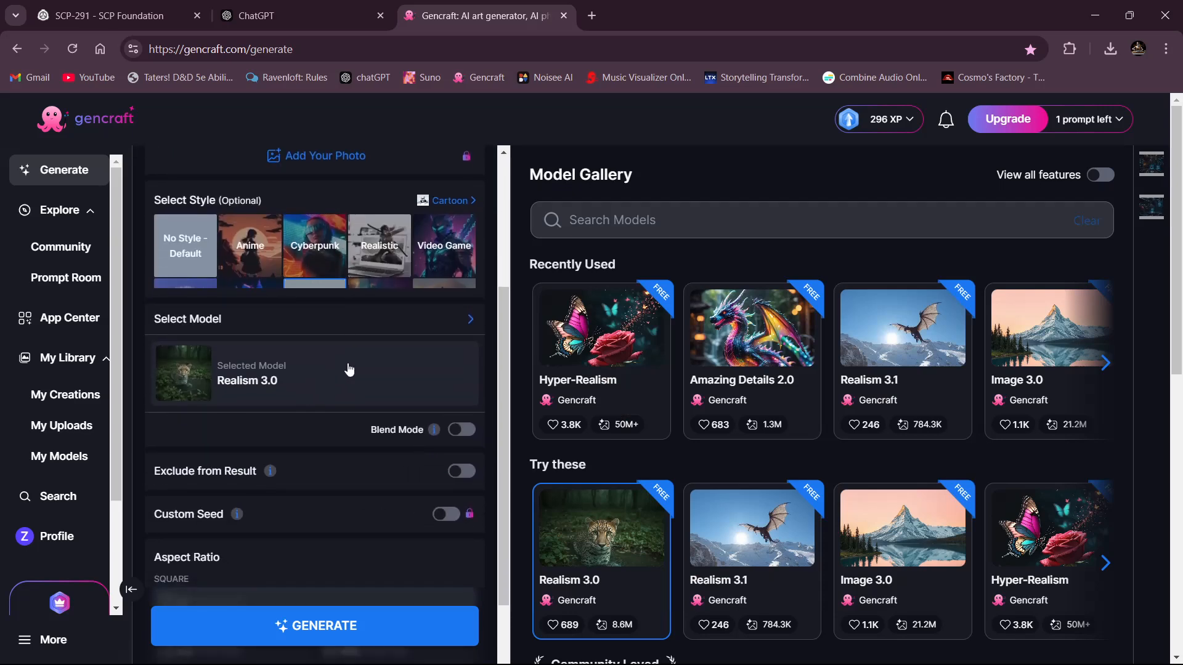
left_click(752, 333)
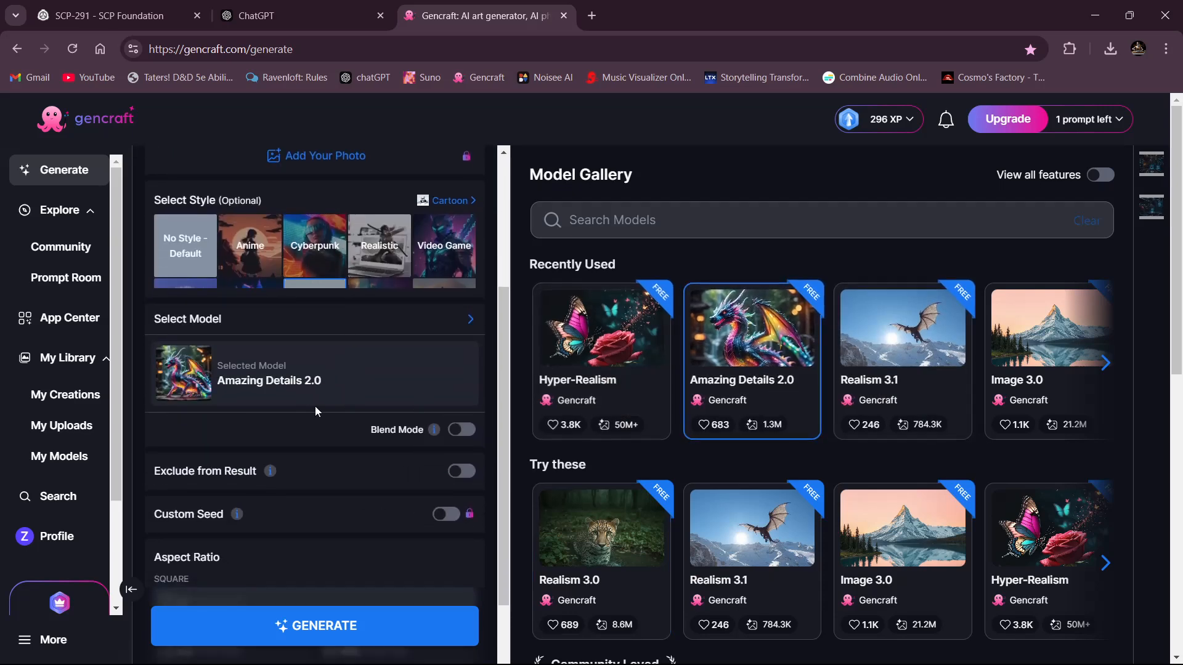
scroll(316, 411, "down", 1)
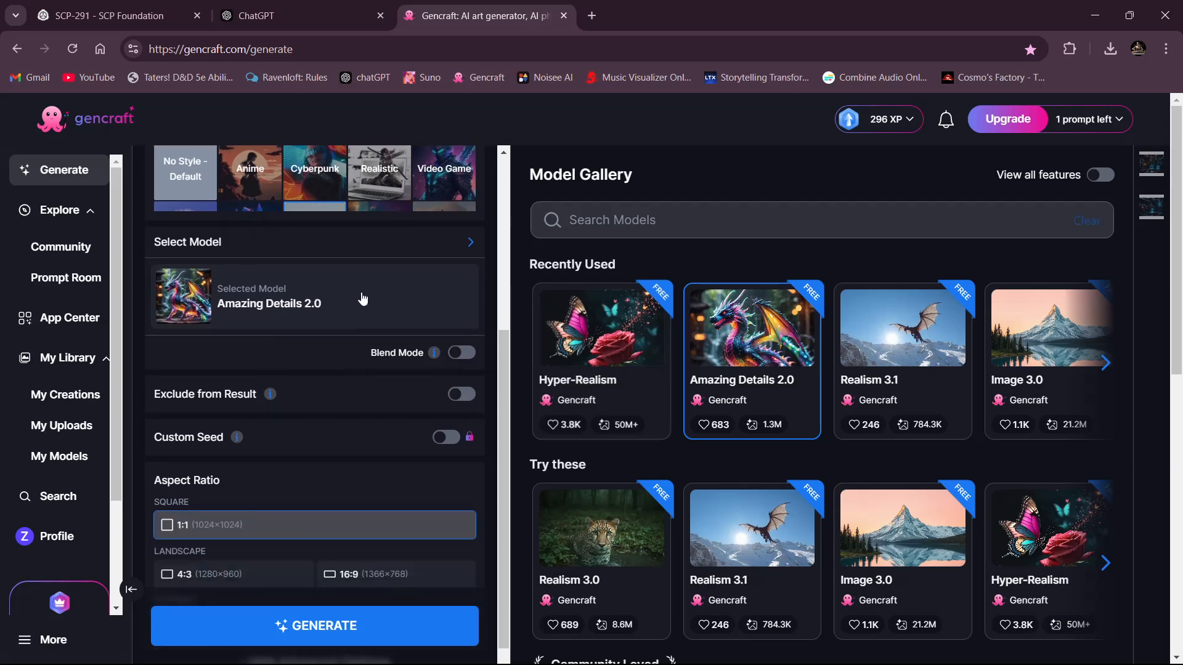
- Turn on Blend Mode and blend the Hyper-Realism, Amazing Details 2.0 and Cute Animals models
left_click(579, 326)
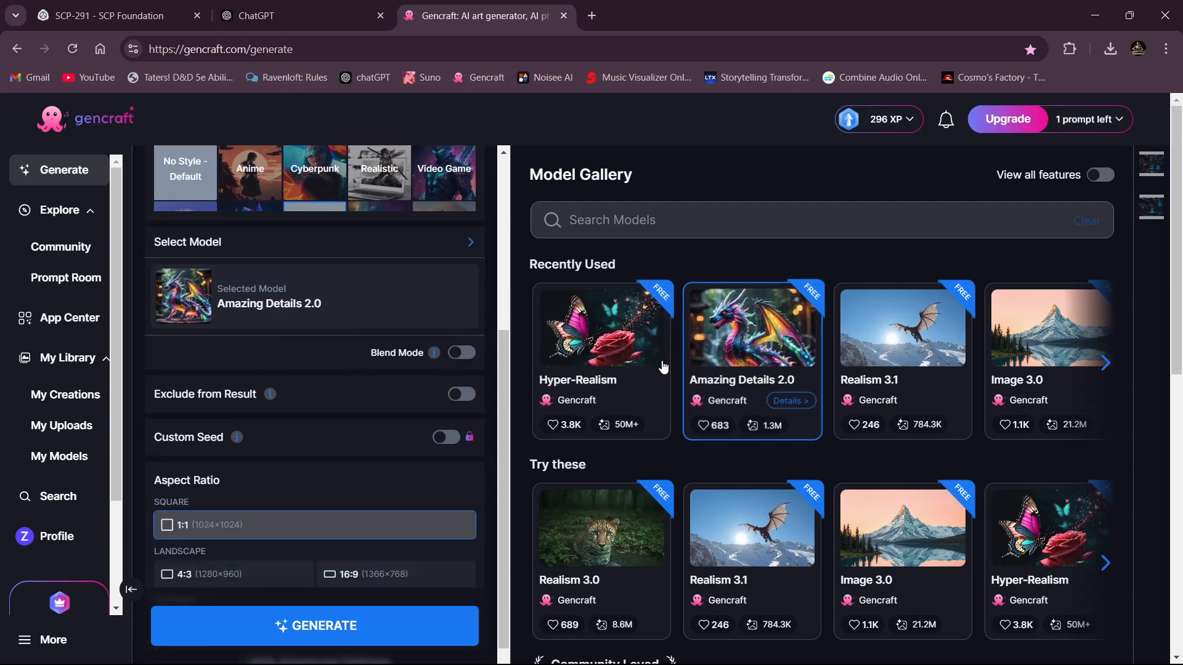
left_click(463, 354)
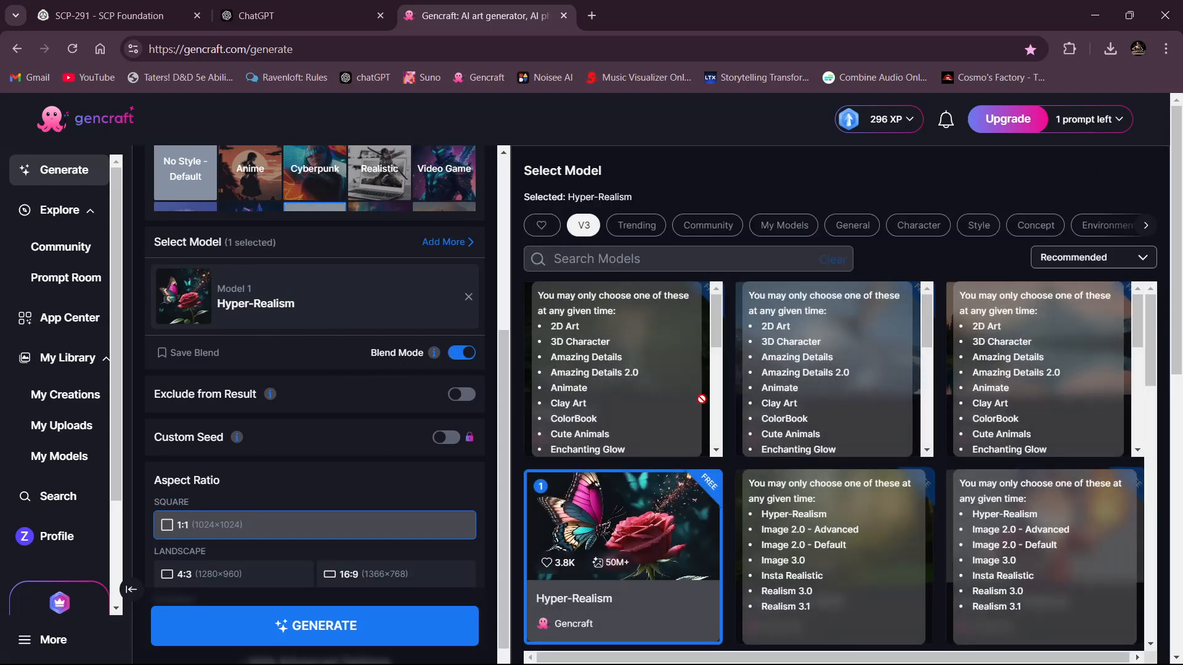
scroll(739, 417, "down", 7)
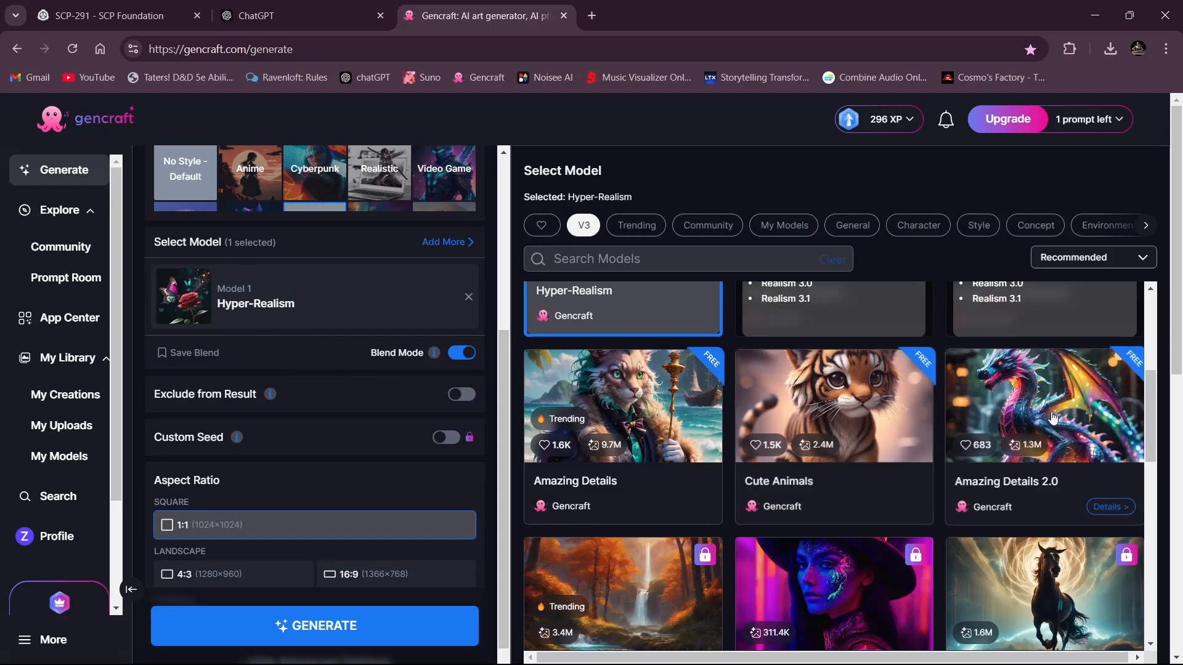
left_click(1051, 419)
left_click(832, 418)
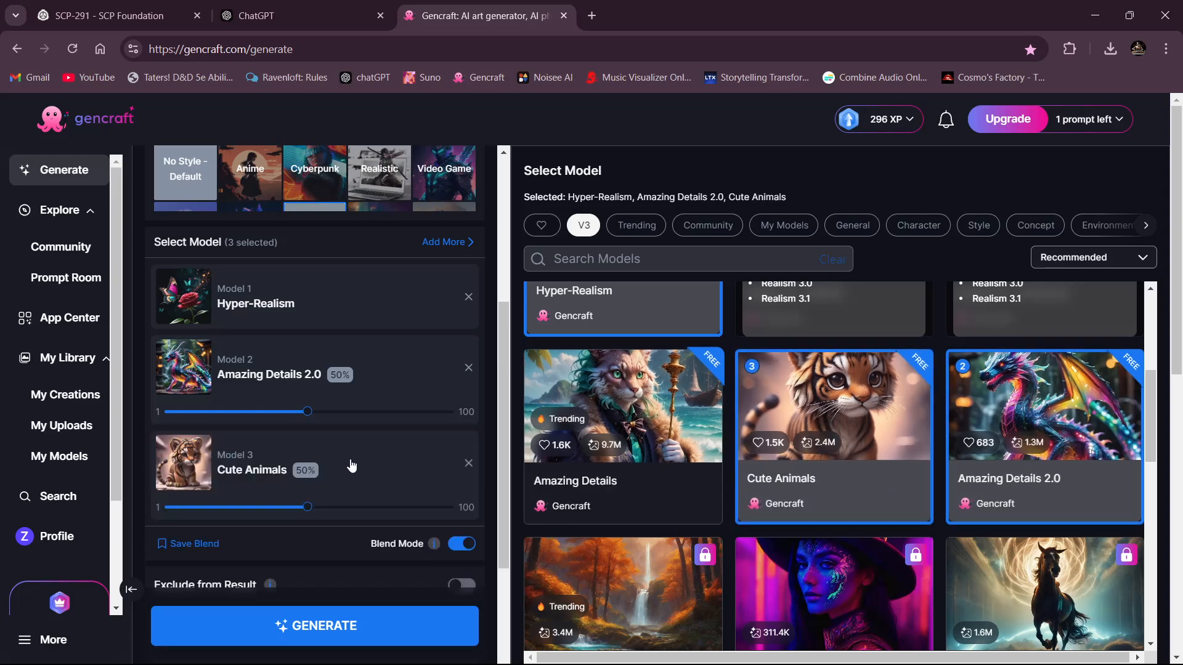
- Generate the images with the 1:1 aspect ratio and compare the two giraffe results, ending on the second one
scroll(406, 417, "down", 5)
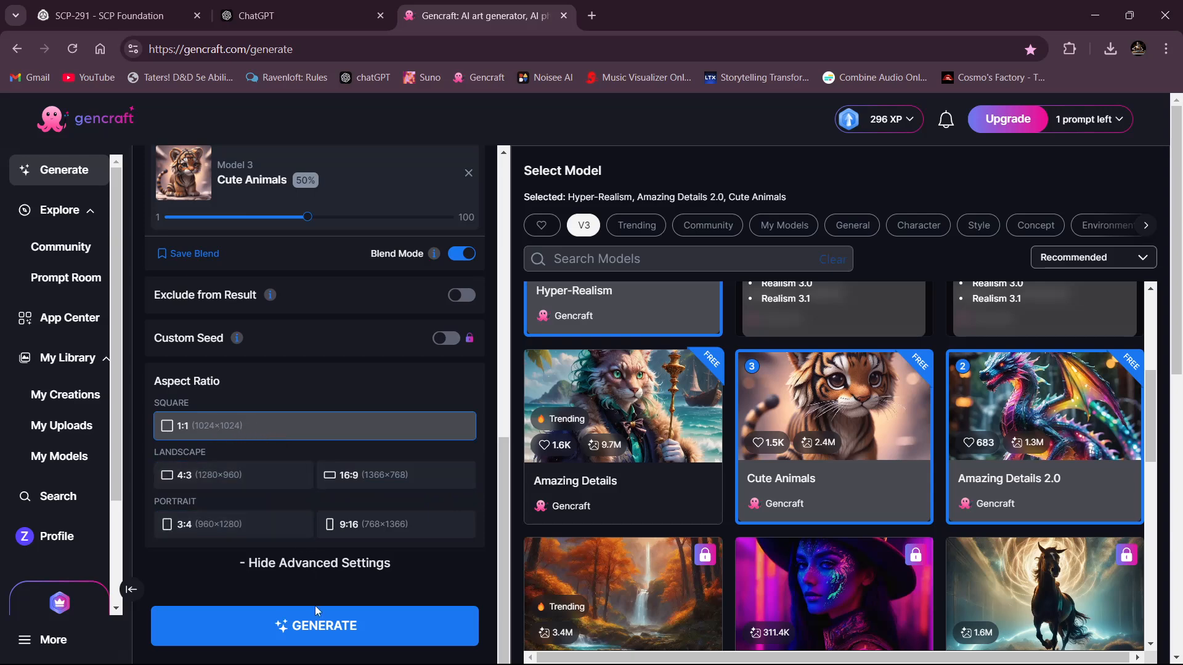
left_click(321, 624)
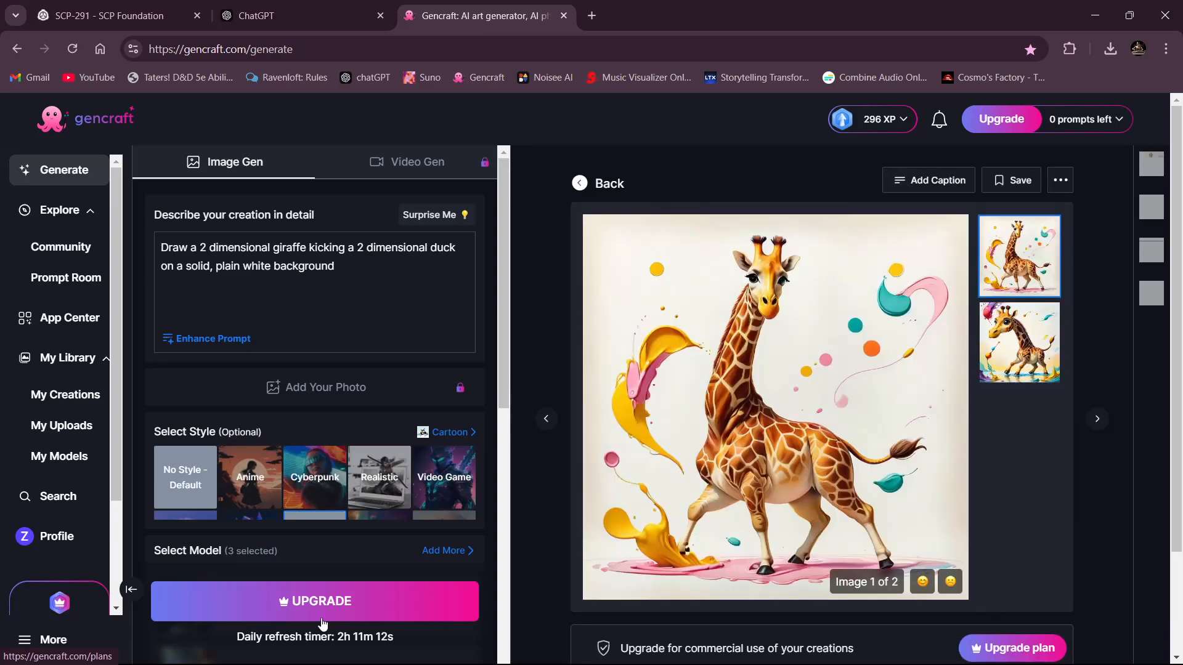
left_click(1030, 349)
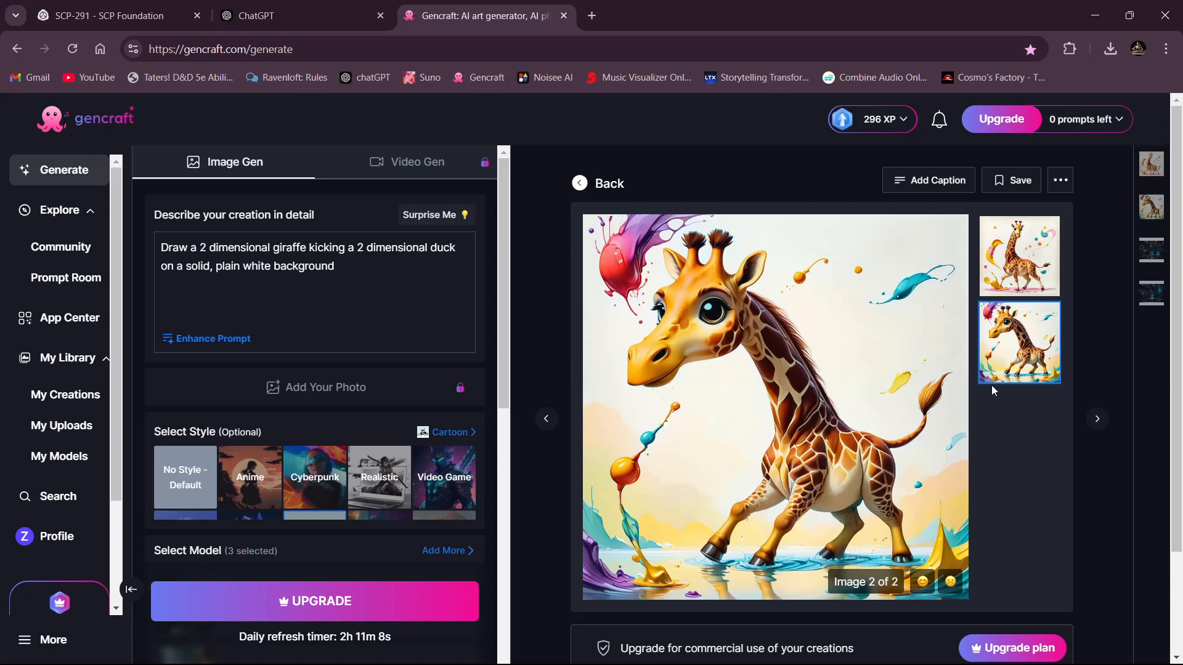
left_click(1014, 264)
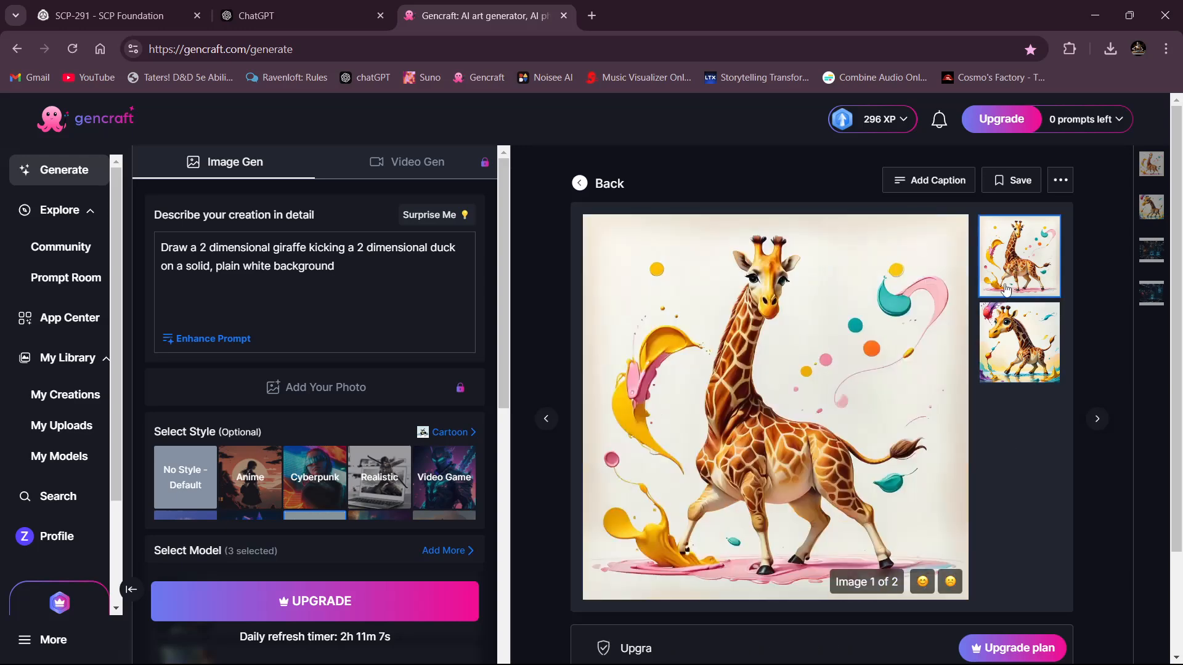
left_click(1022, 340)
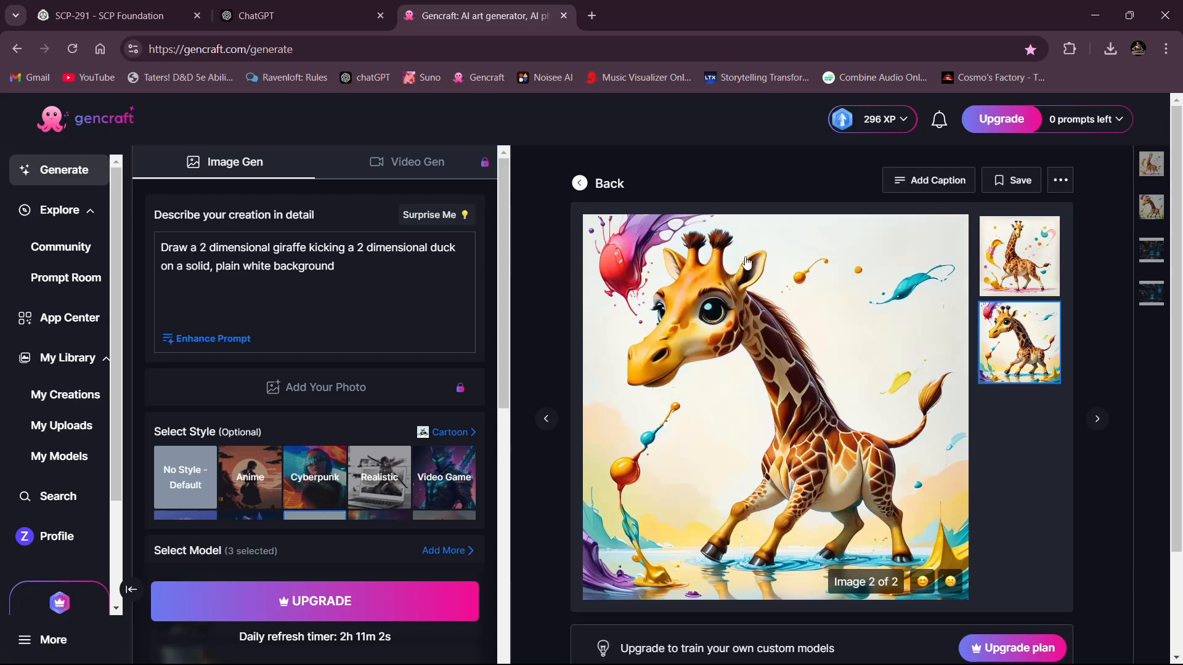
- Save the second giraffe image to the Downloads folder as a JPEG named giraffe
right_click(799, 293)
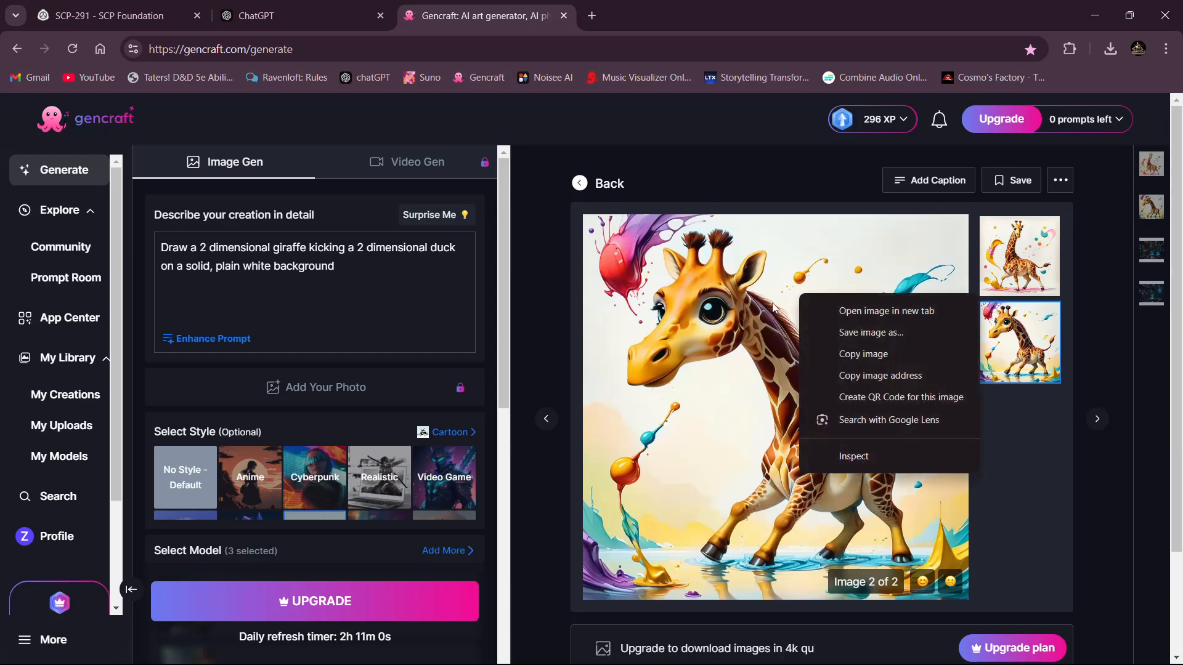
left_click(843, 333)
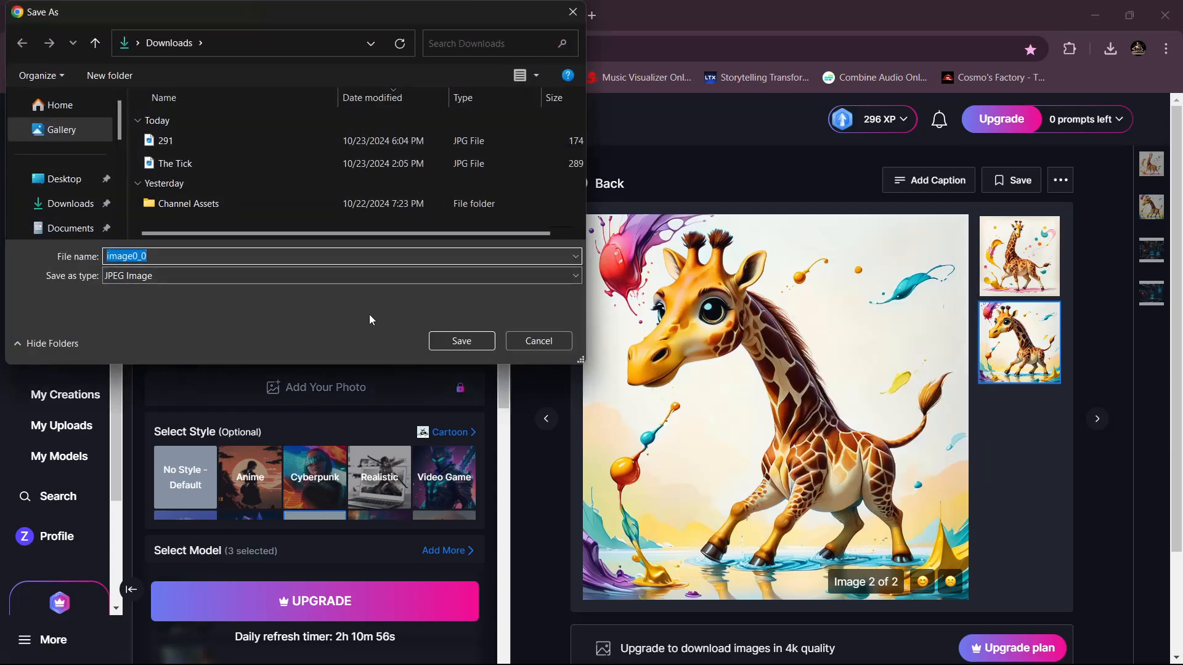
type("gir")
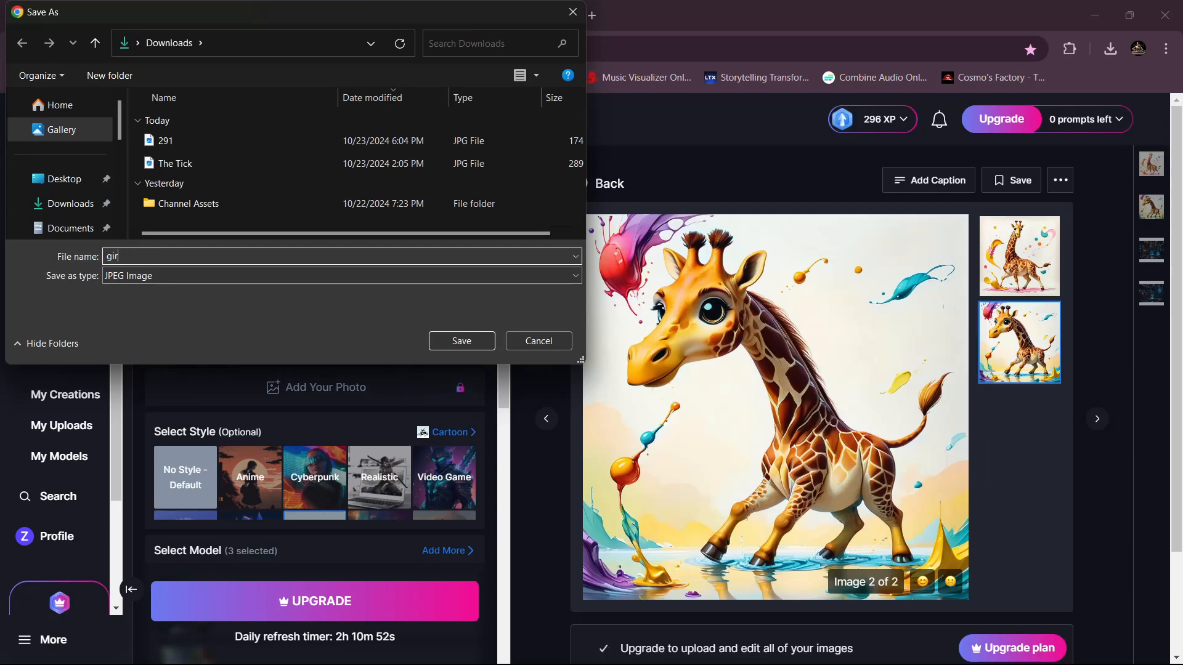
type("affe")
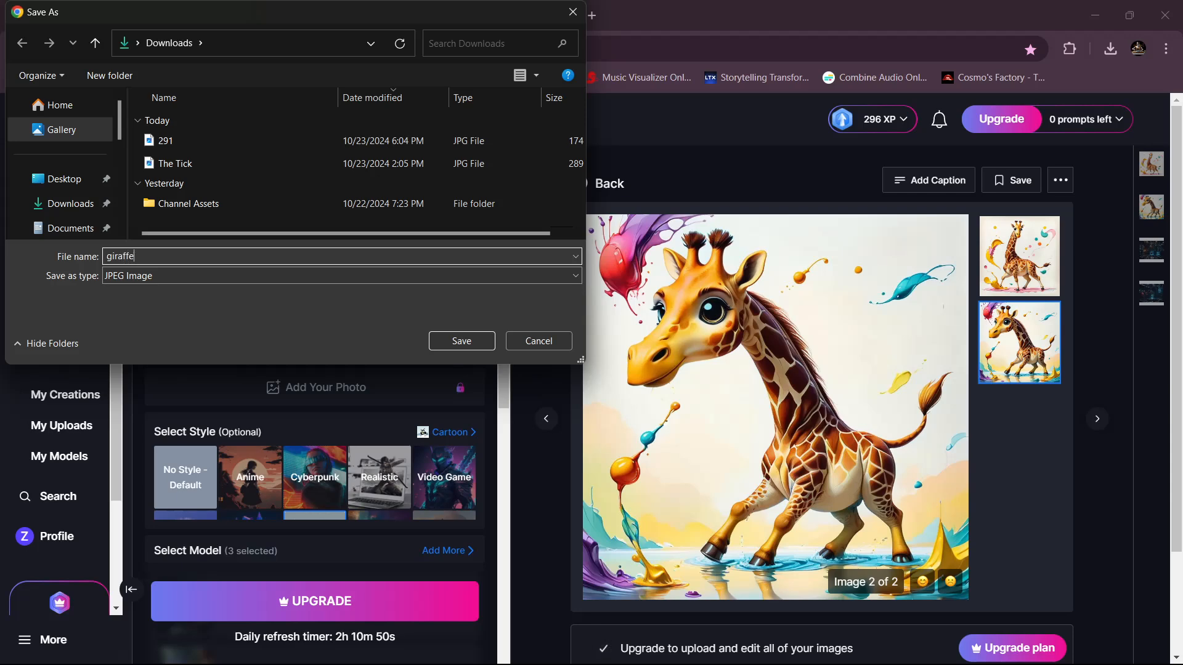
left_click(462, 340)
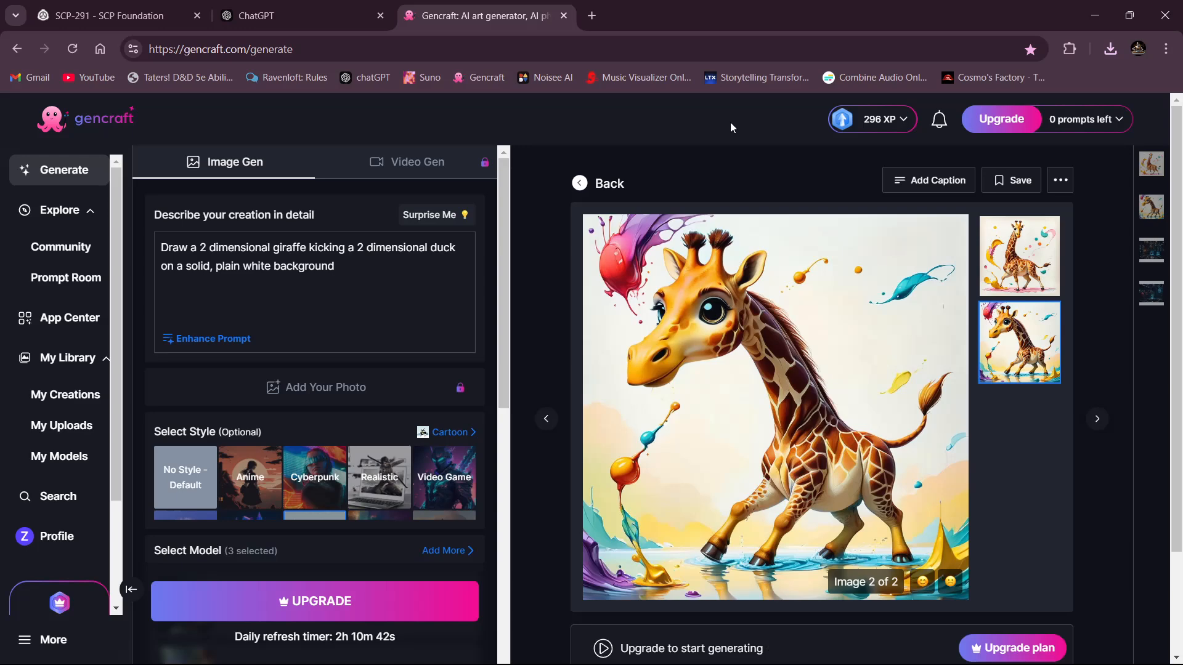
- Close the Gencraft page and switch to GIMP
left_click(563, 16)
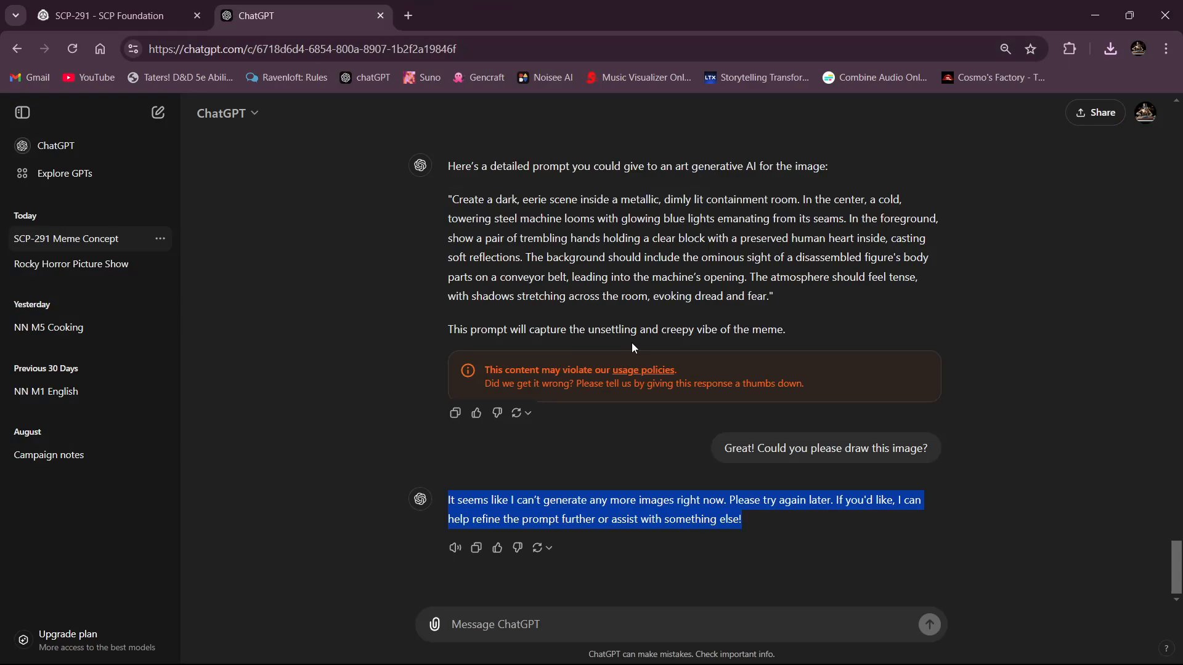
key("alt+Tab")
key("alt+Tab")
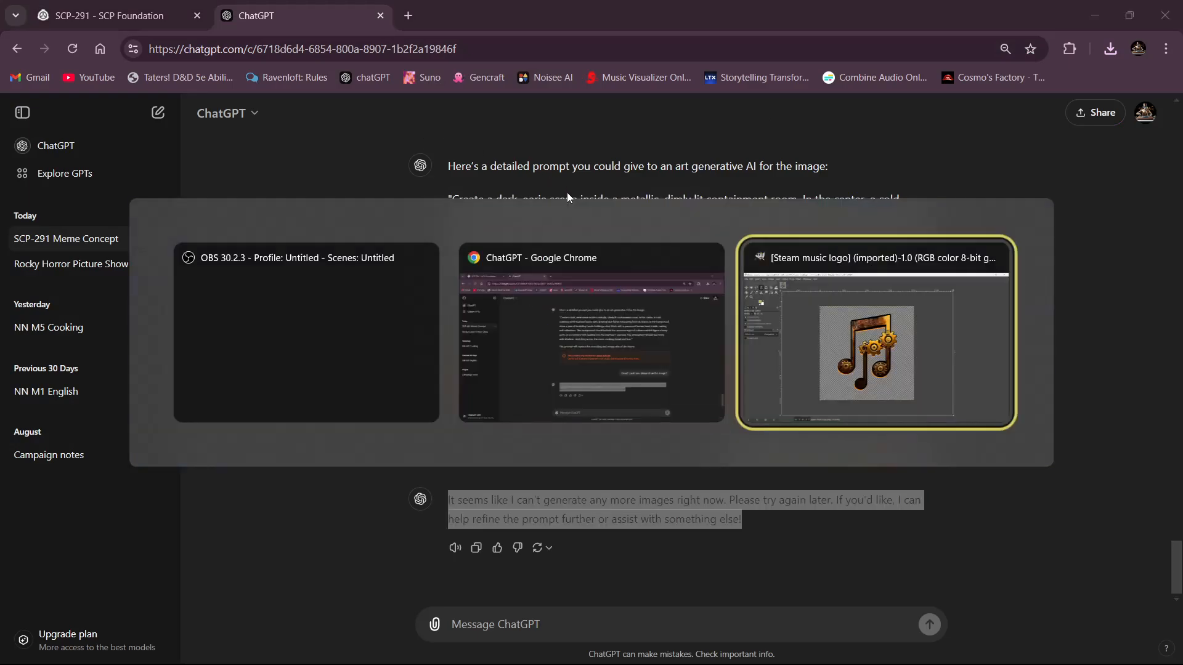
- Open giraffe.jpg from the Downloads folder and keep its embedded color profile
left_click(12, 29)
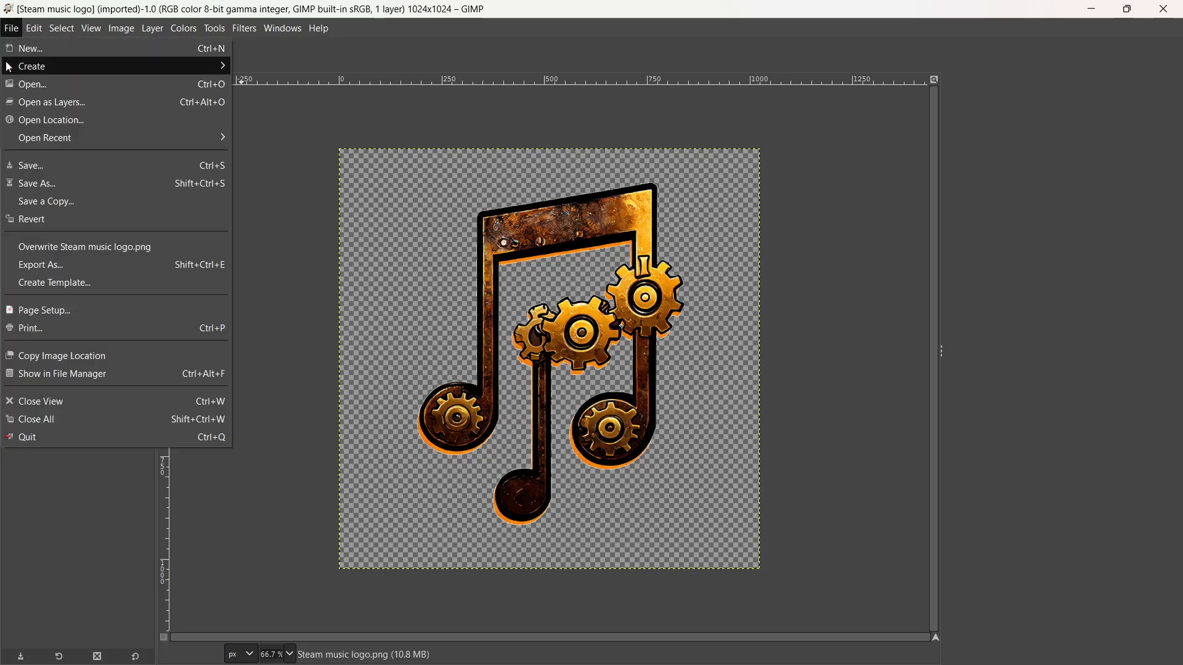
left_click(25, 85)
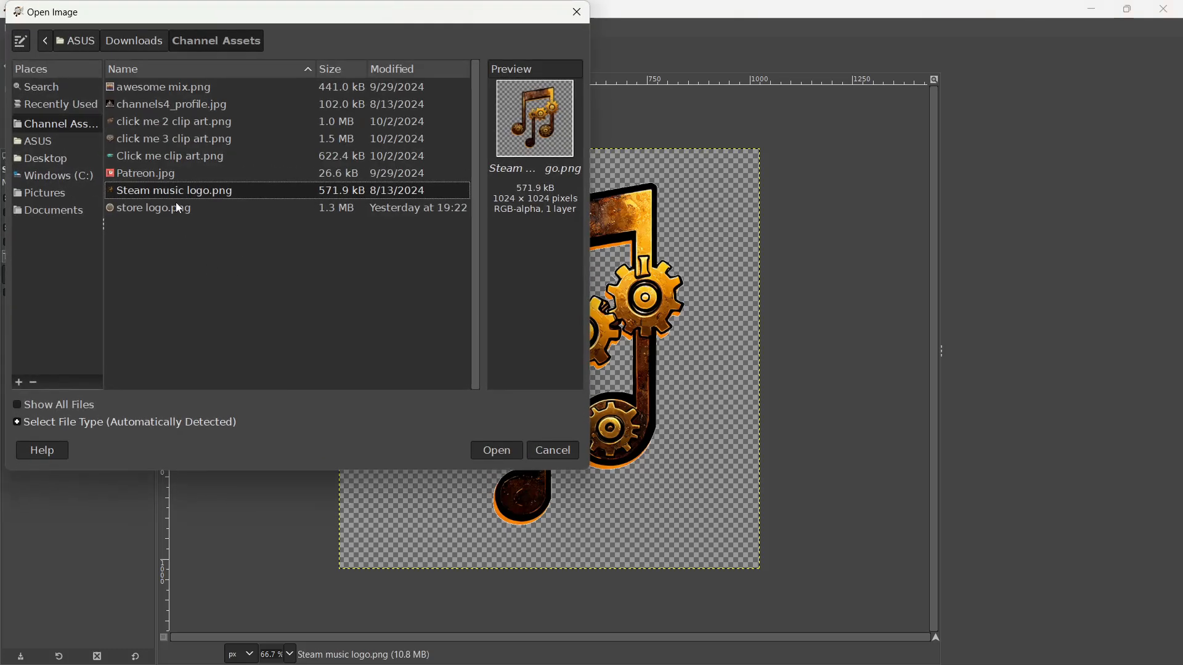
left_click(138, 42)
left_click(156, 123)
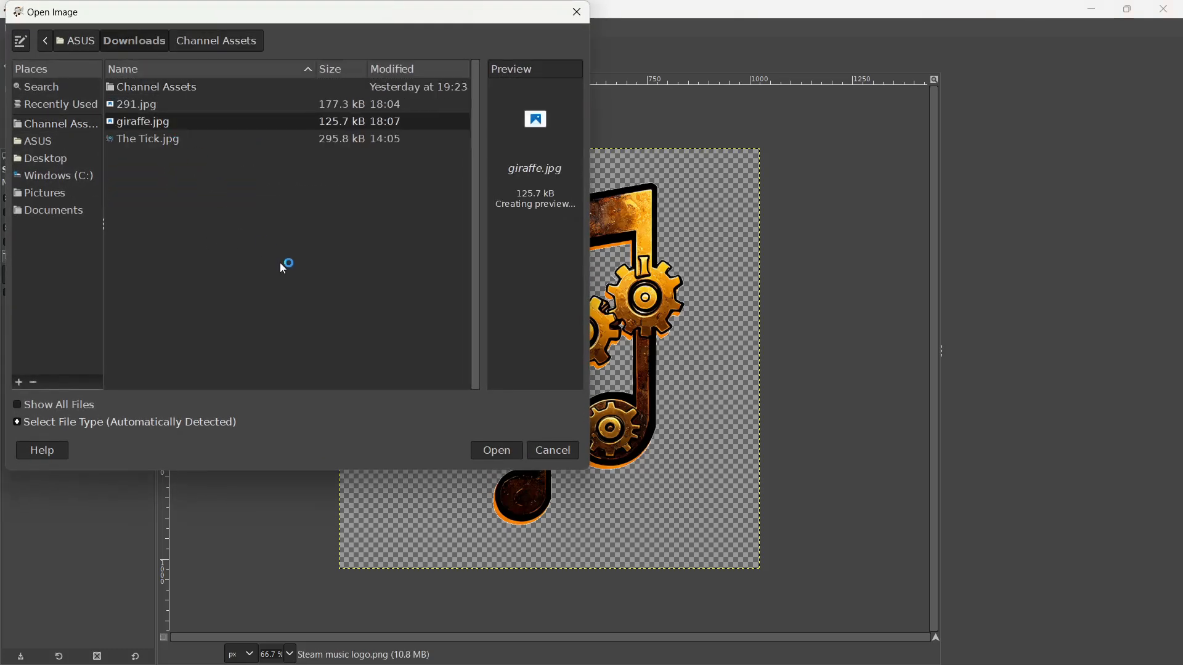
left_click(499, 454)
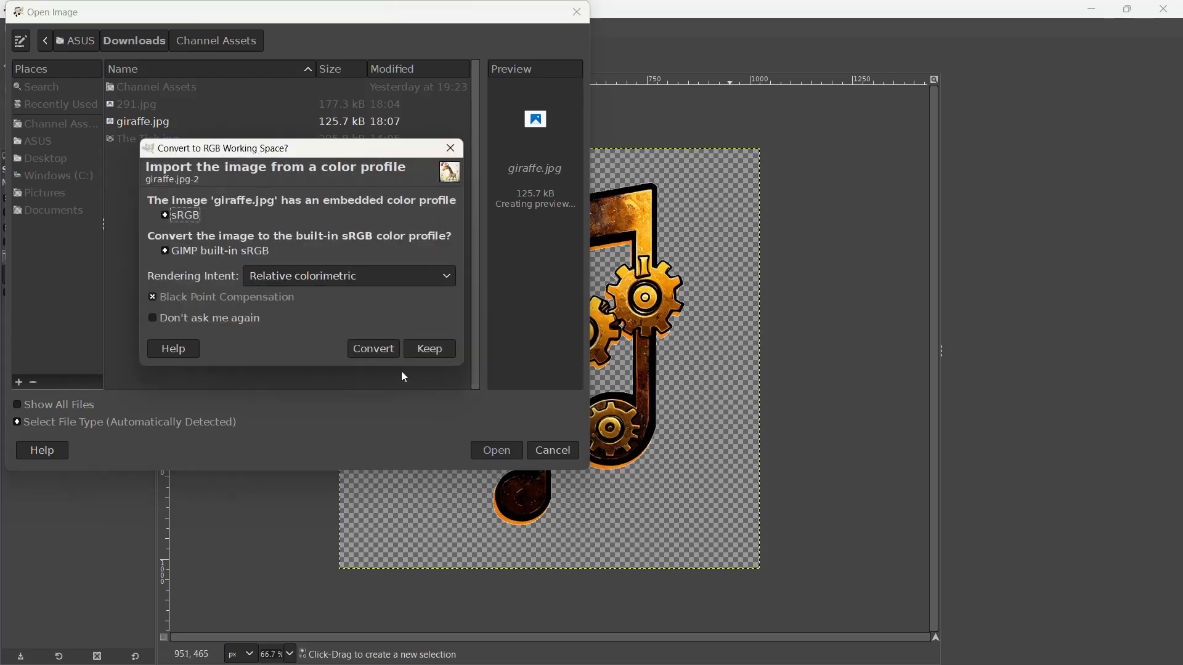
left_click(419, 355)
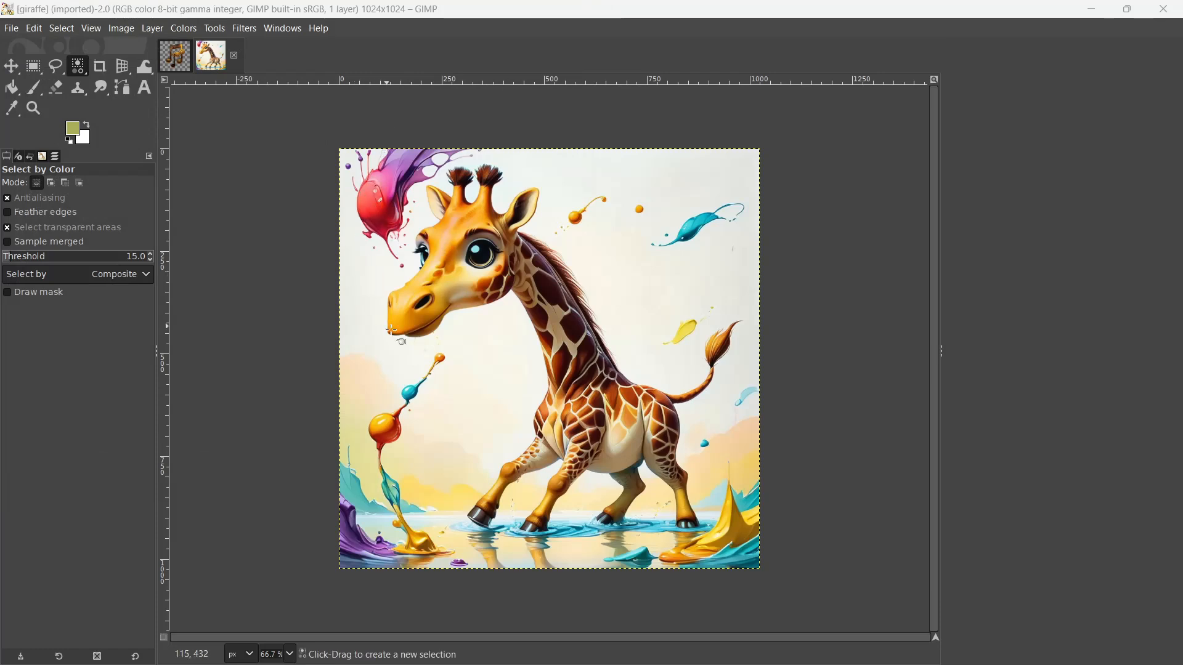
- Add an alpha channel to the giraffe image's layer
left_click(153, 29)
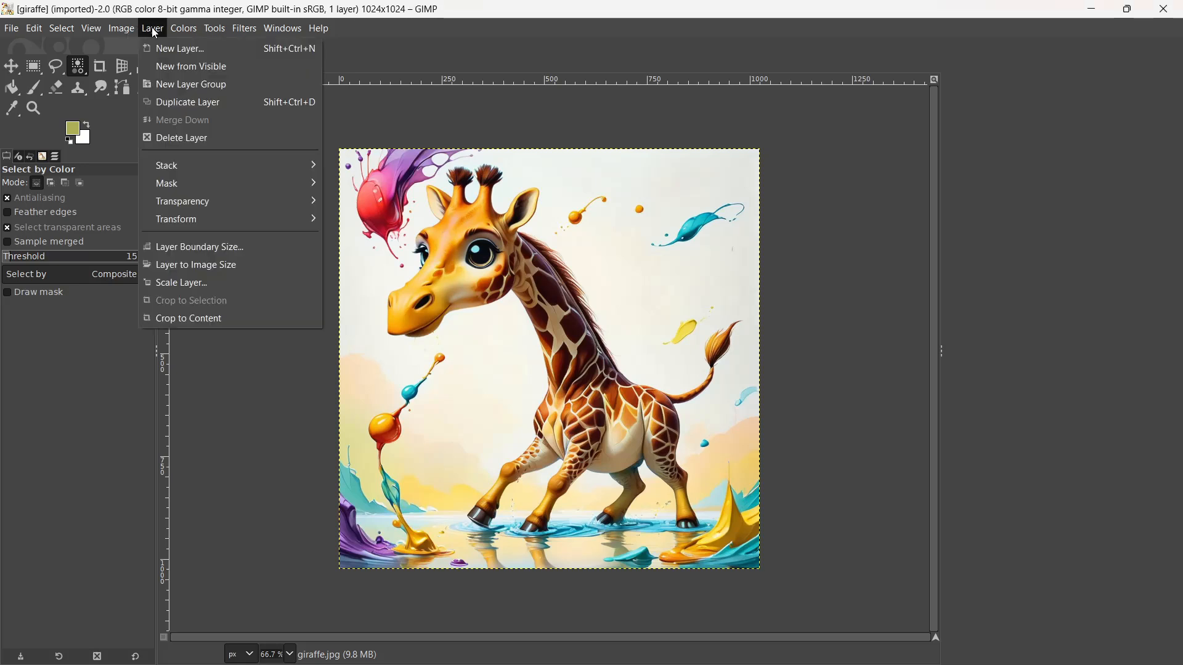
mouse_move(209, 201)
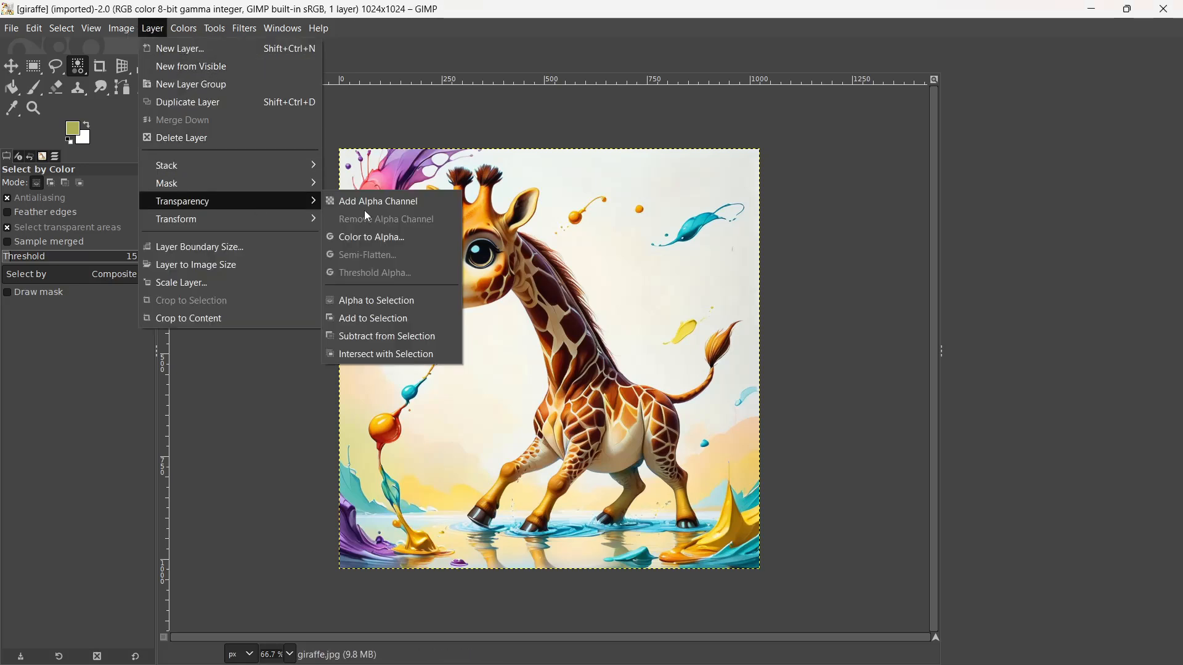
left_click(380, 209)
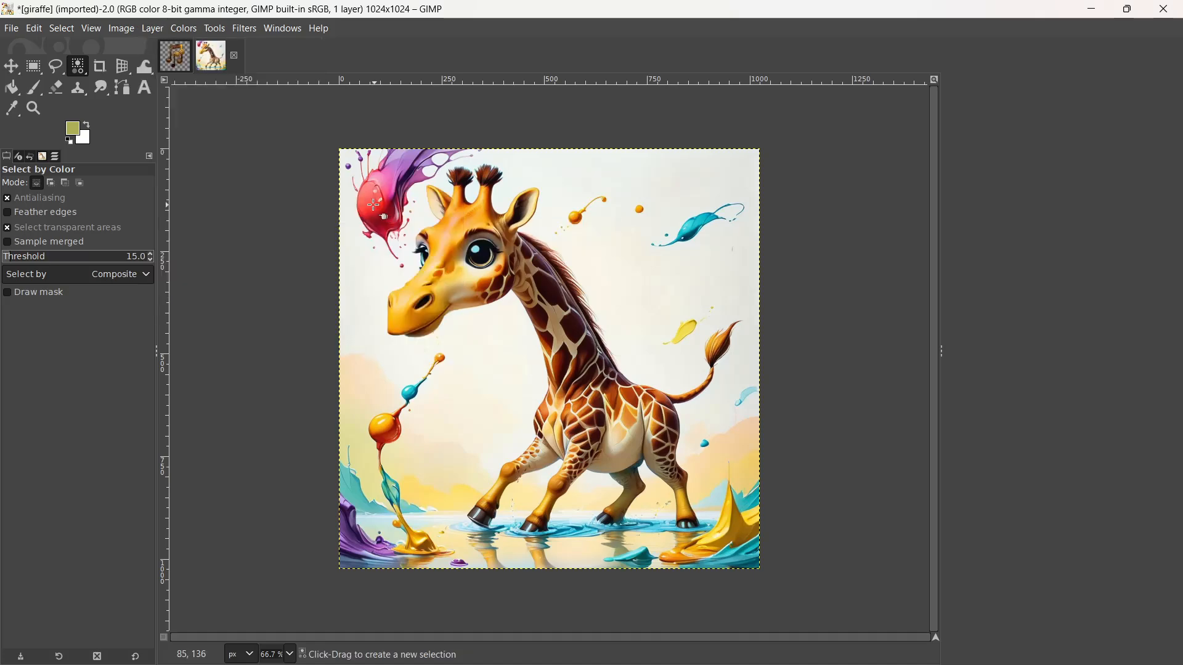
- Select the giraffe image's near-white background by color, delete it, and clear the selection
left_click(62, 29)
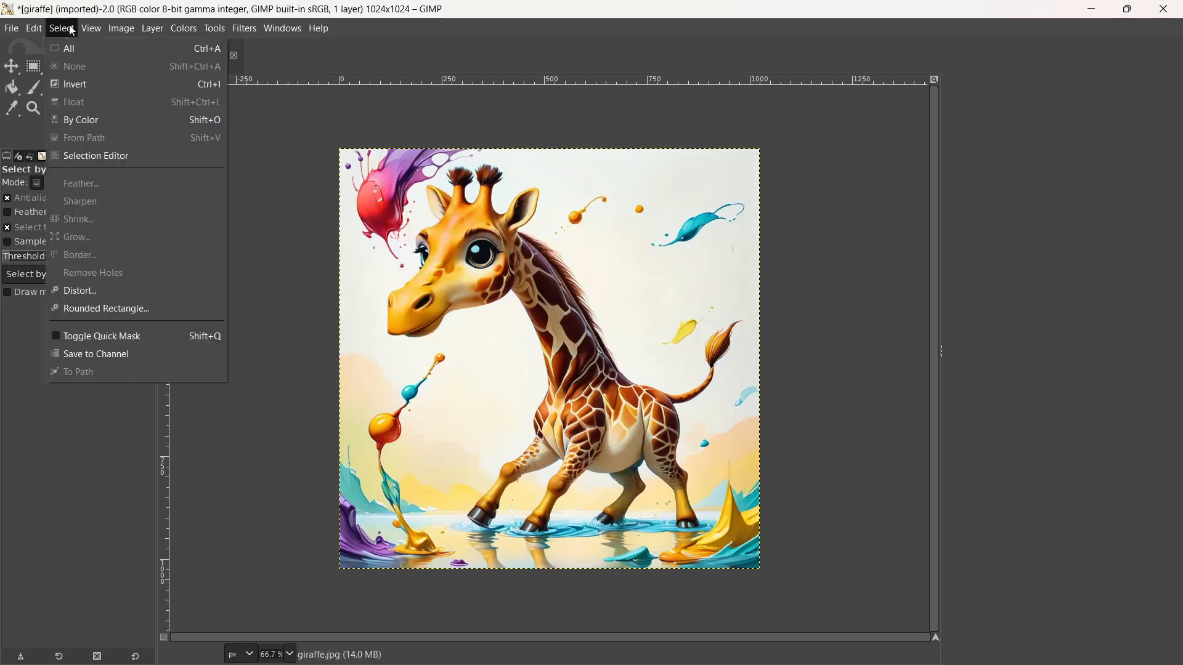
left_click(92, 119)
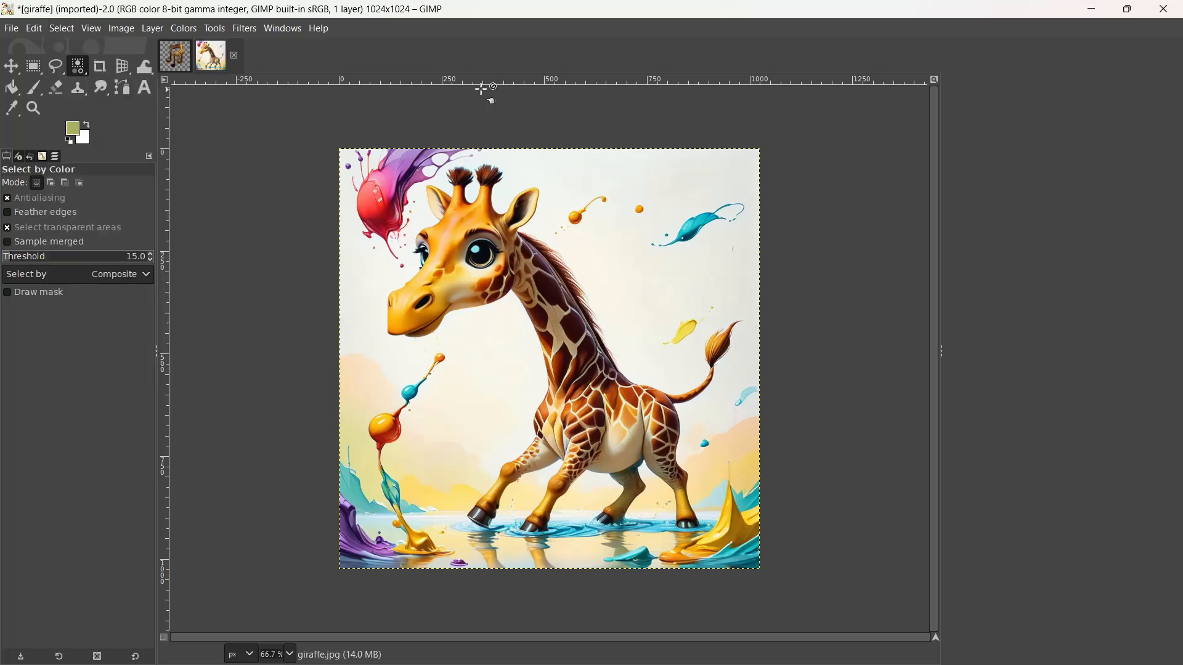
left_click(676, 175)
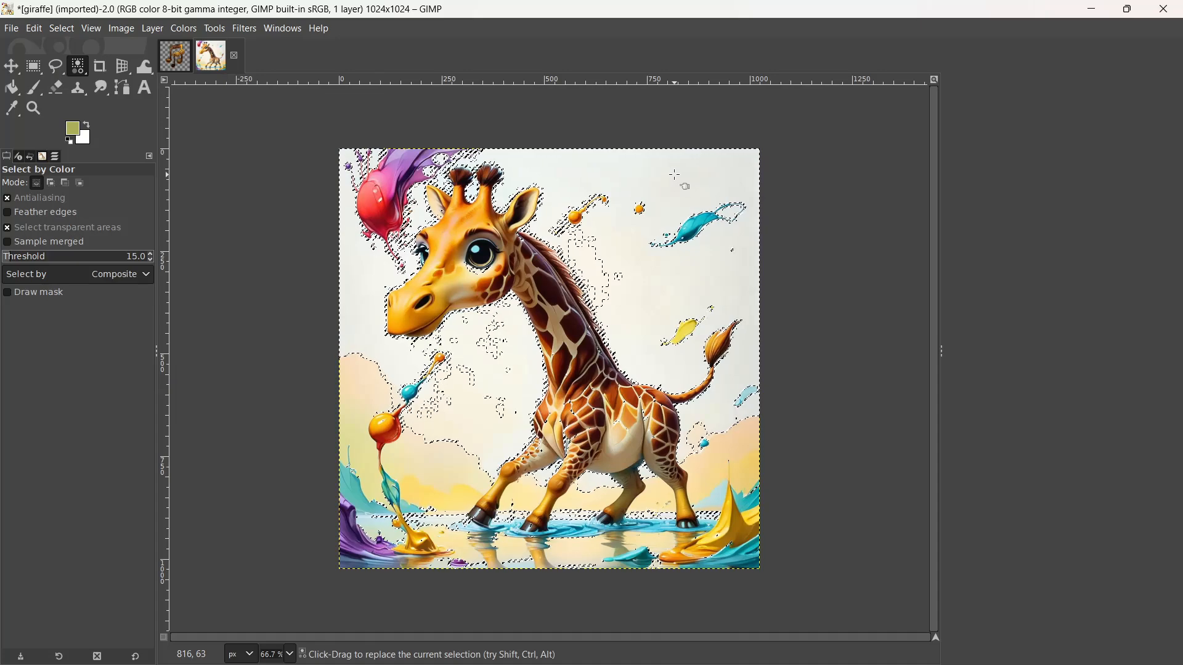
key("Delete")
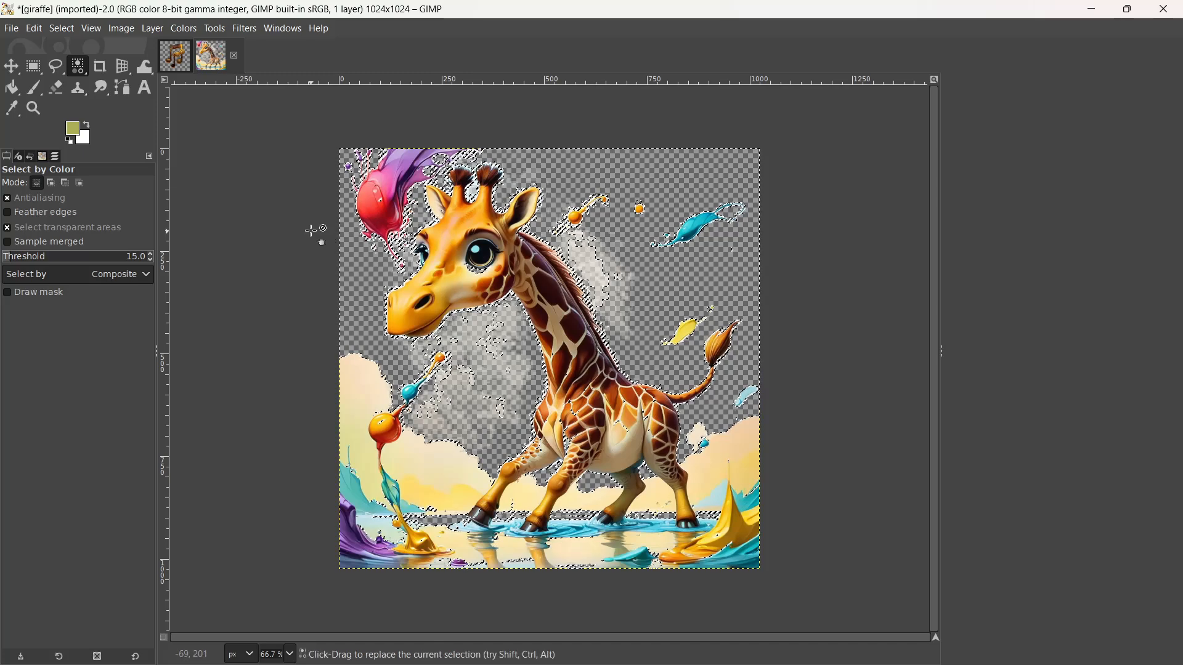
left_click(61, 29)
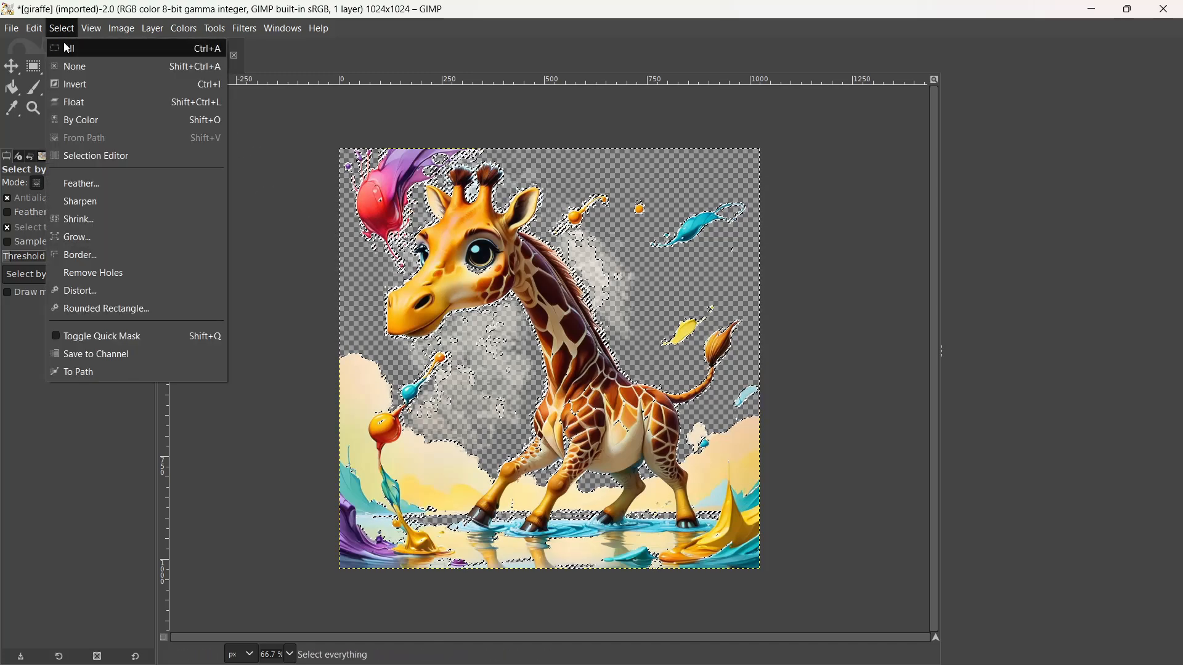
left_click(68, 65)
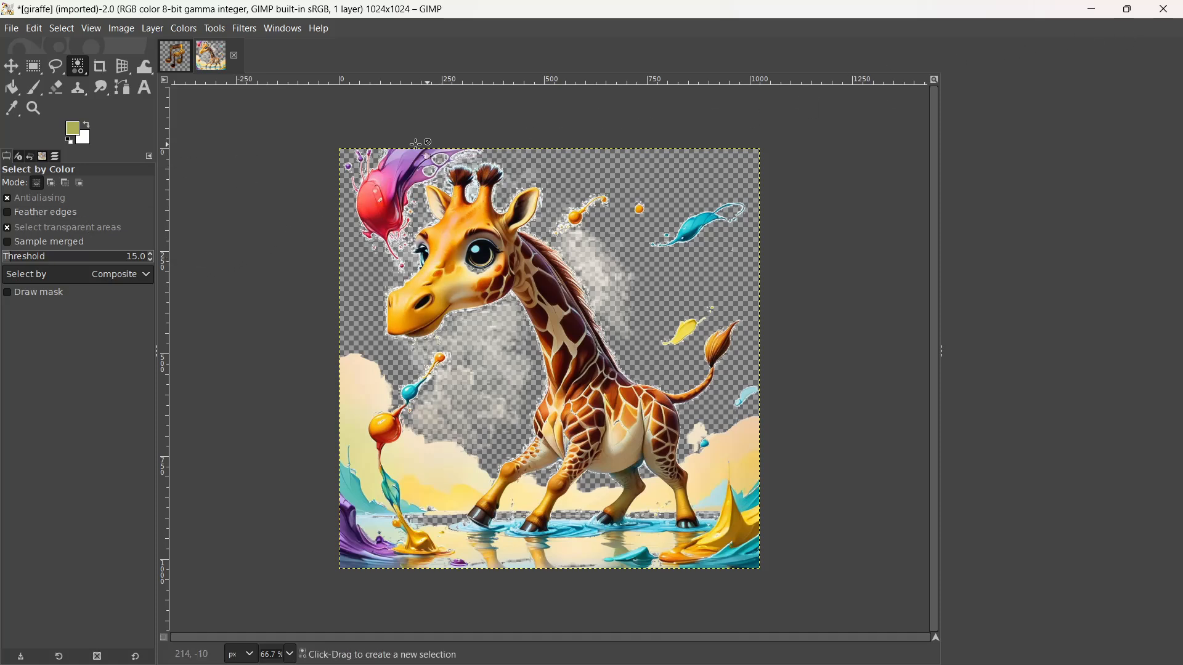
- Close the giraffe image and discard its changes
left_click(234, 56)
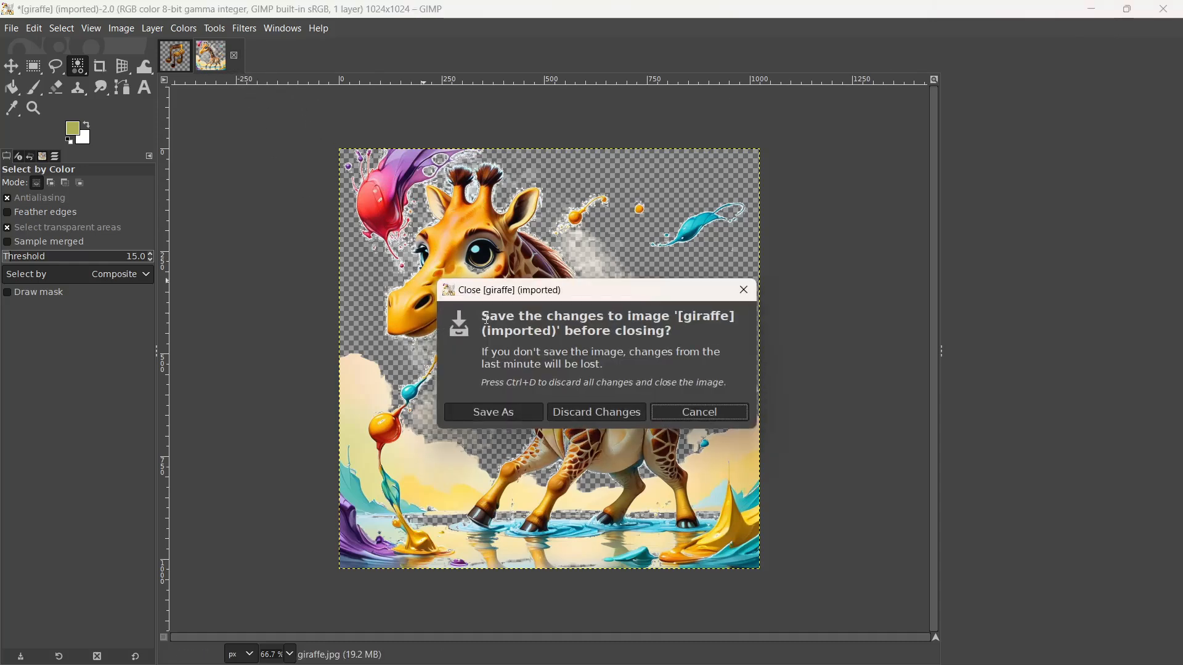
left_click(583, 417)
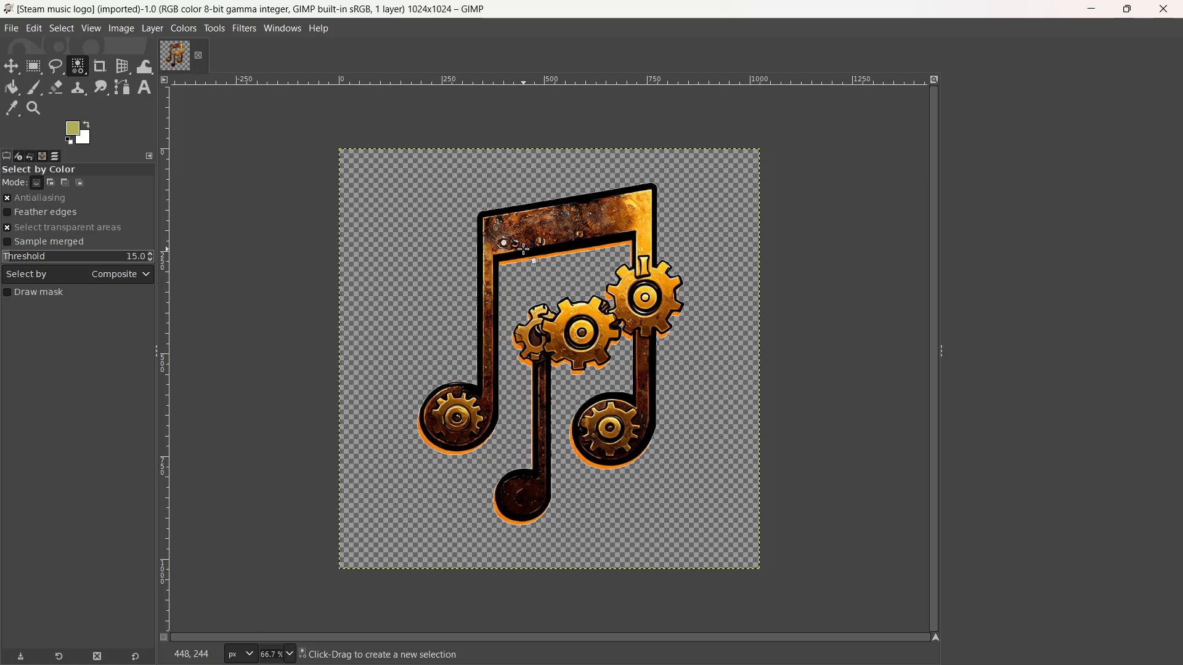
- Open 291.jpg from the Downloads folder, converting it to the built-in sRGB color profile
left_click(12, 29)
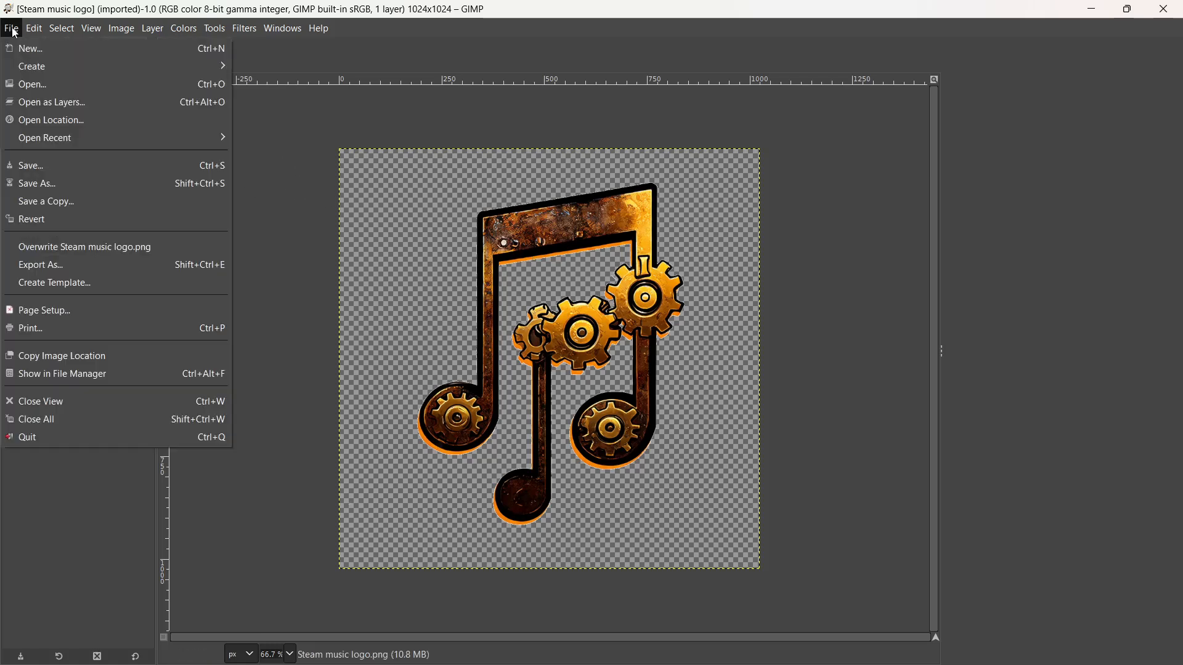
left_click(43, 80)
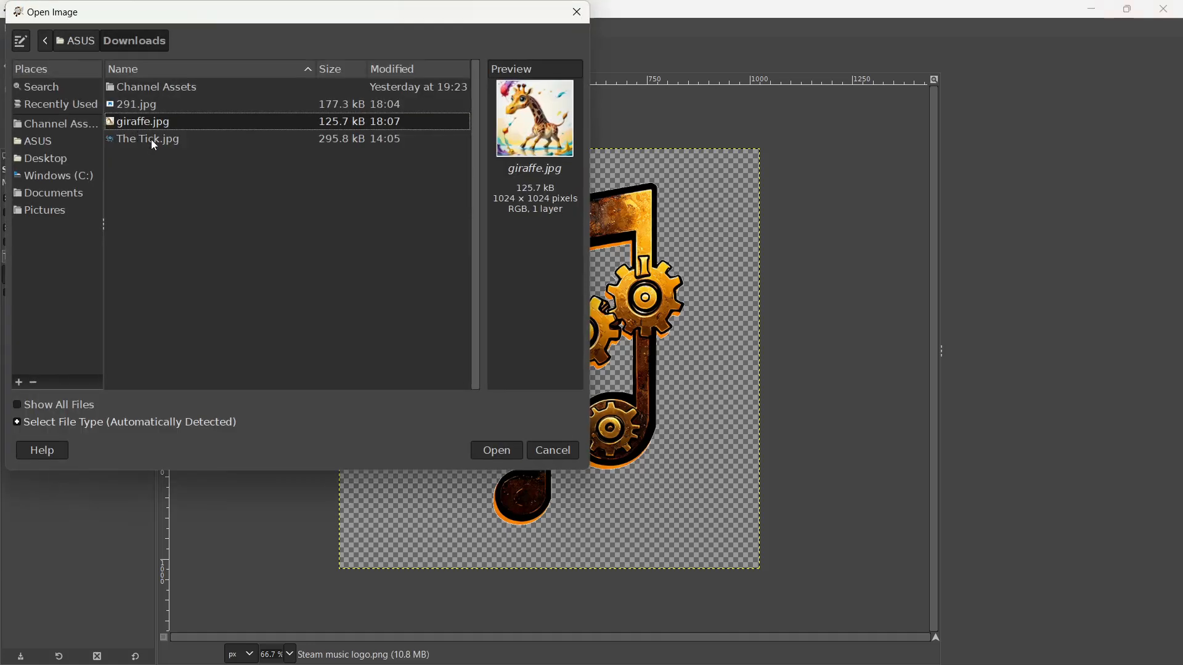
left_click(148, 108)
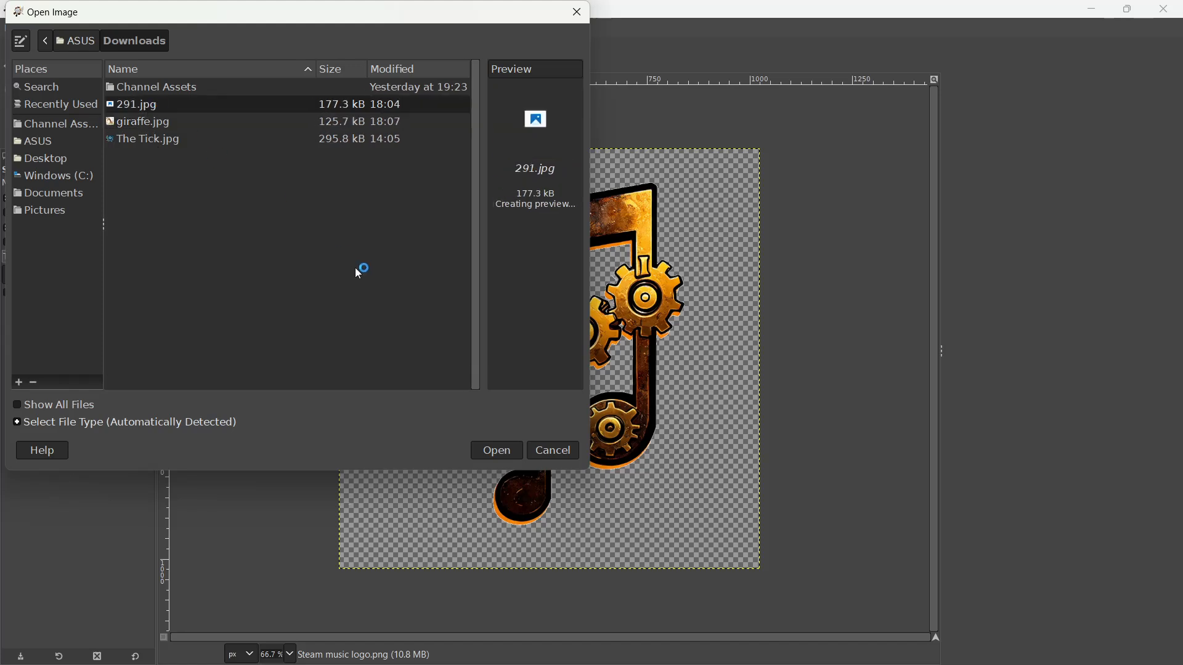
left_click(499, 451)
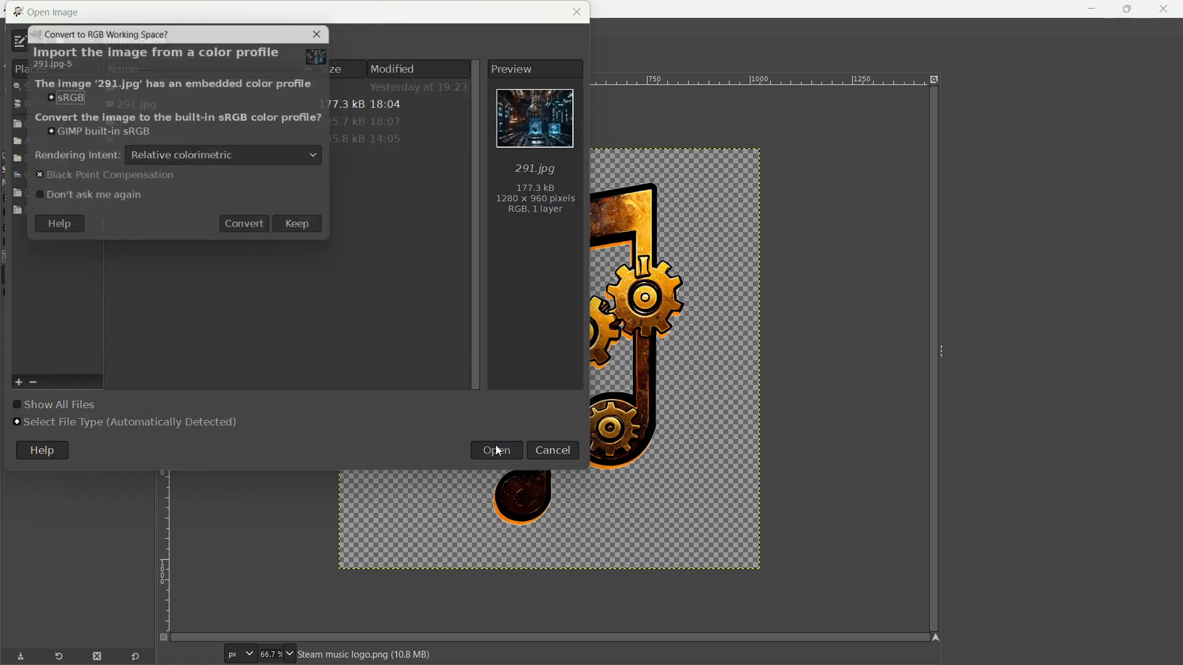
left_click(249, 231)
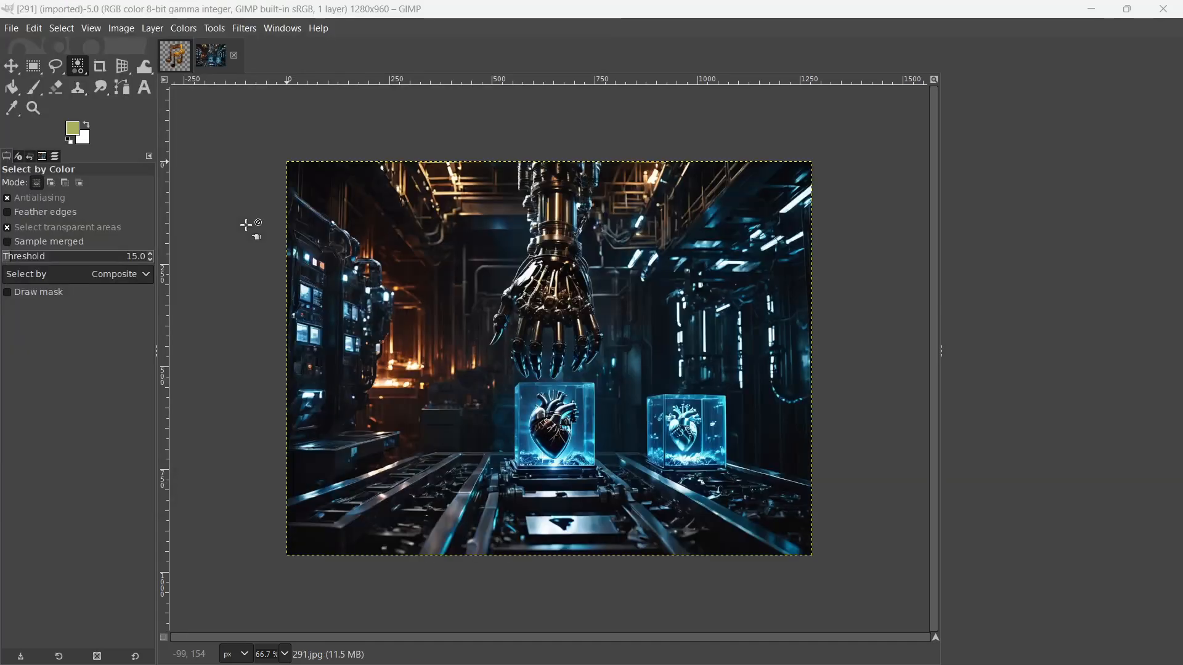
- Copy the entire Steam music logo image and paste it into the 291 image
left_click(170, 63)
left_click(210, 55)
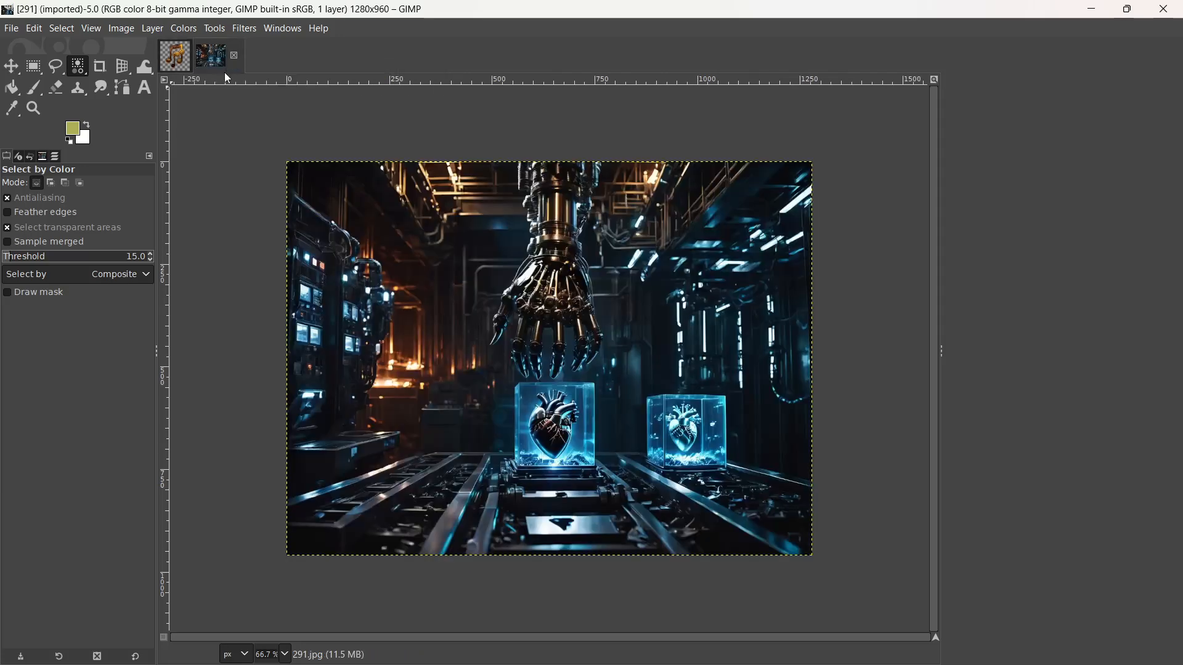
left_click(178, 64)
left_click(63, 29)
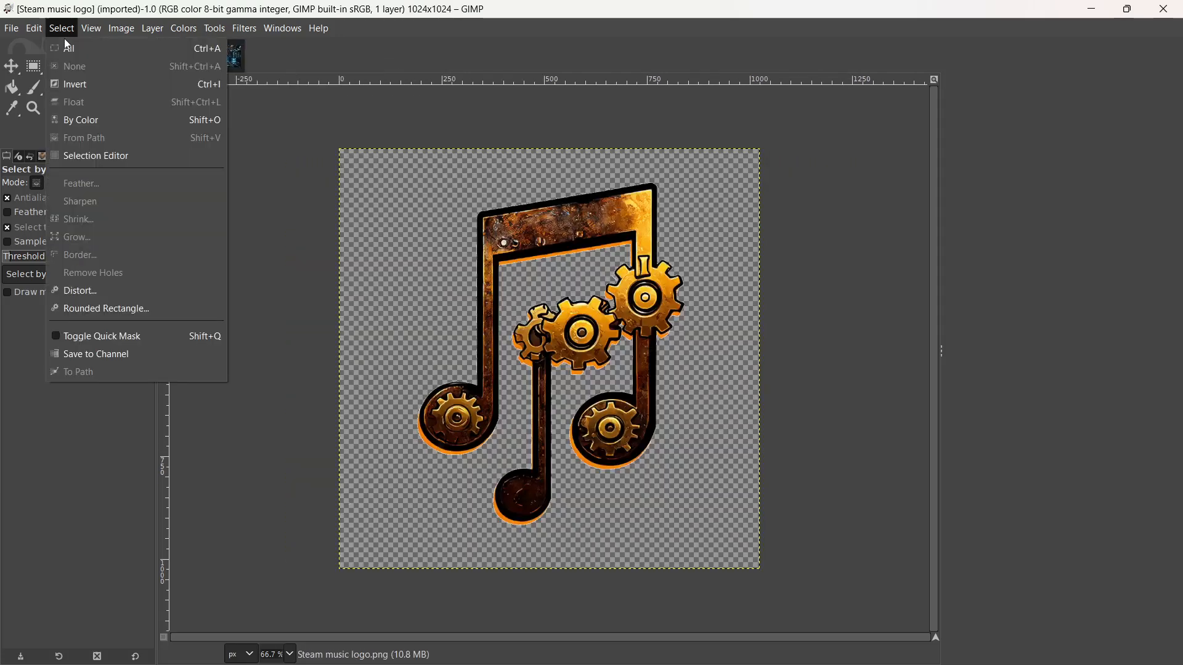
left_click(69, 49)
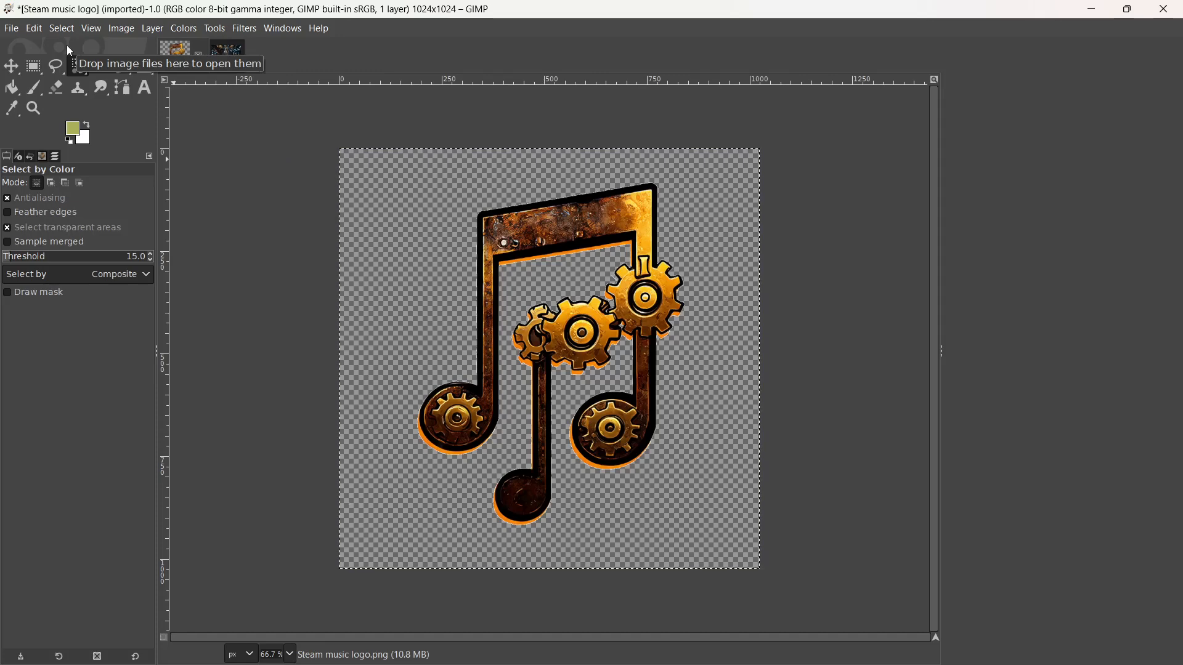
left_click(220, 54)
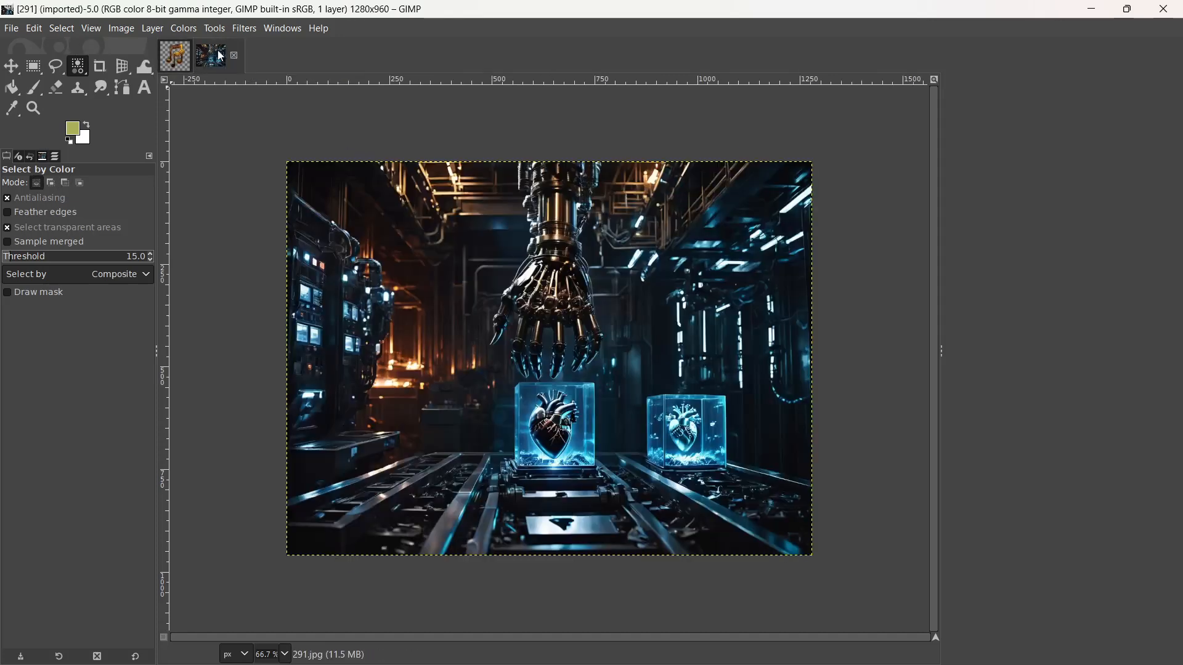
key("ctrl+v")
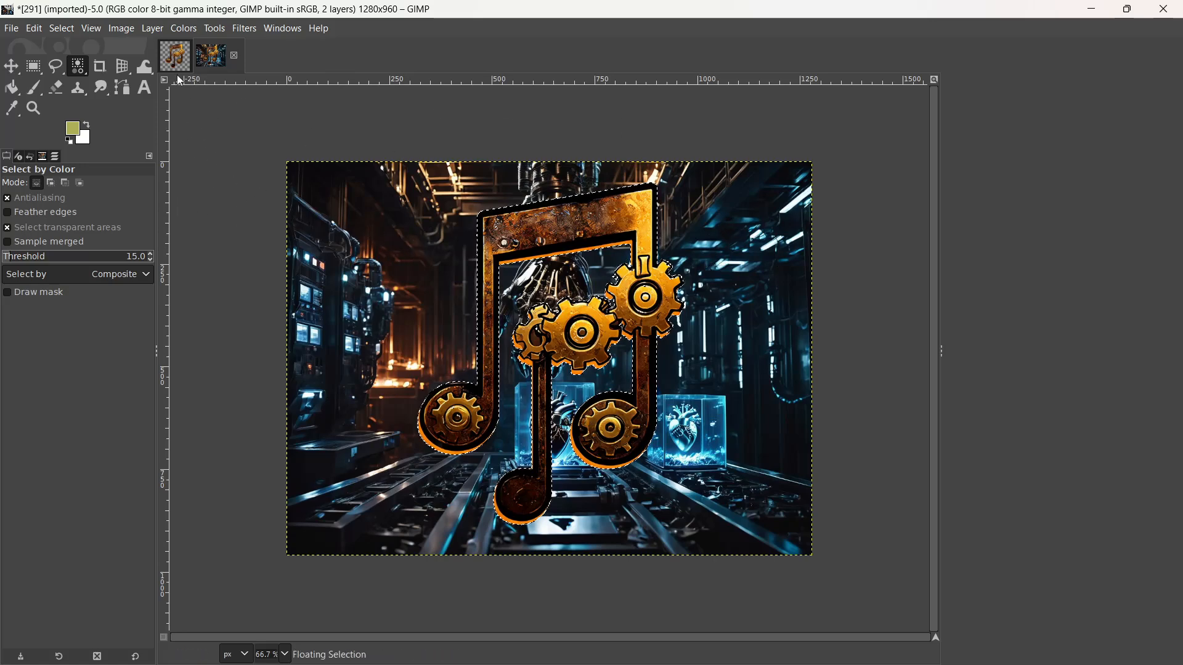
- Scale the pasted music logo layer to 20 percent
left_click(153, 29)
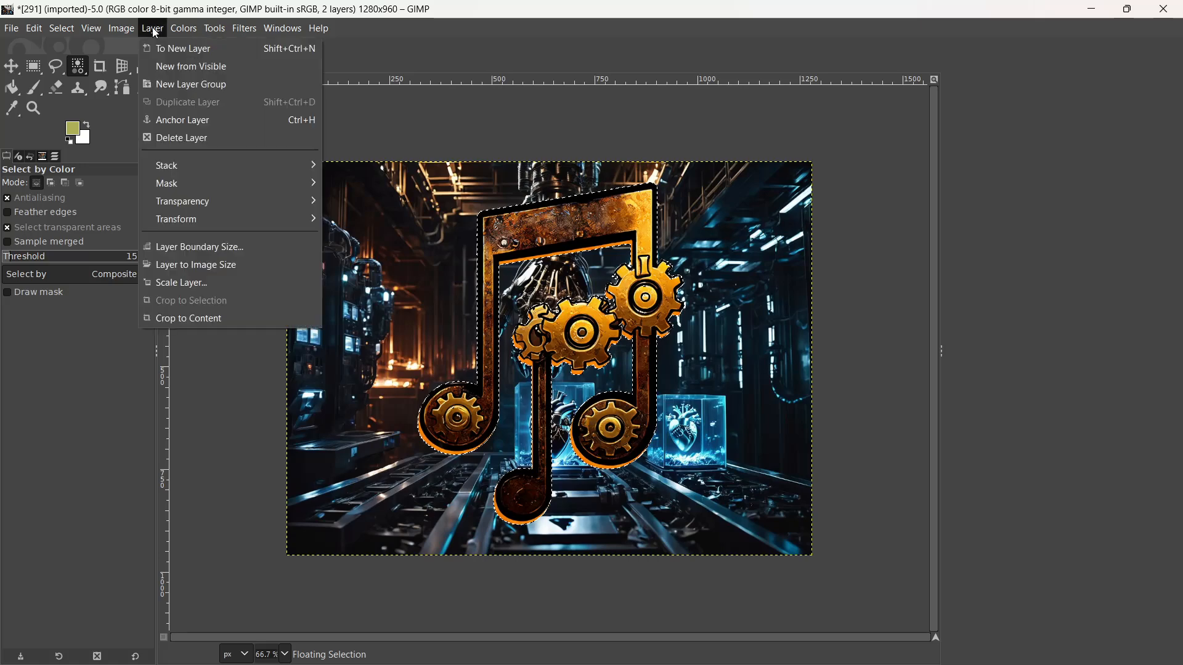
left_click(201, 282)
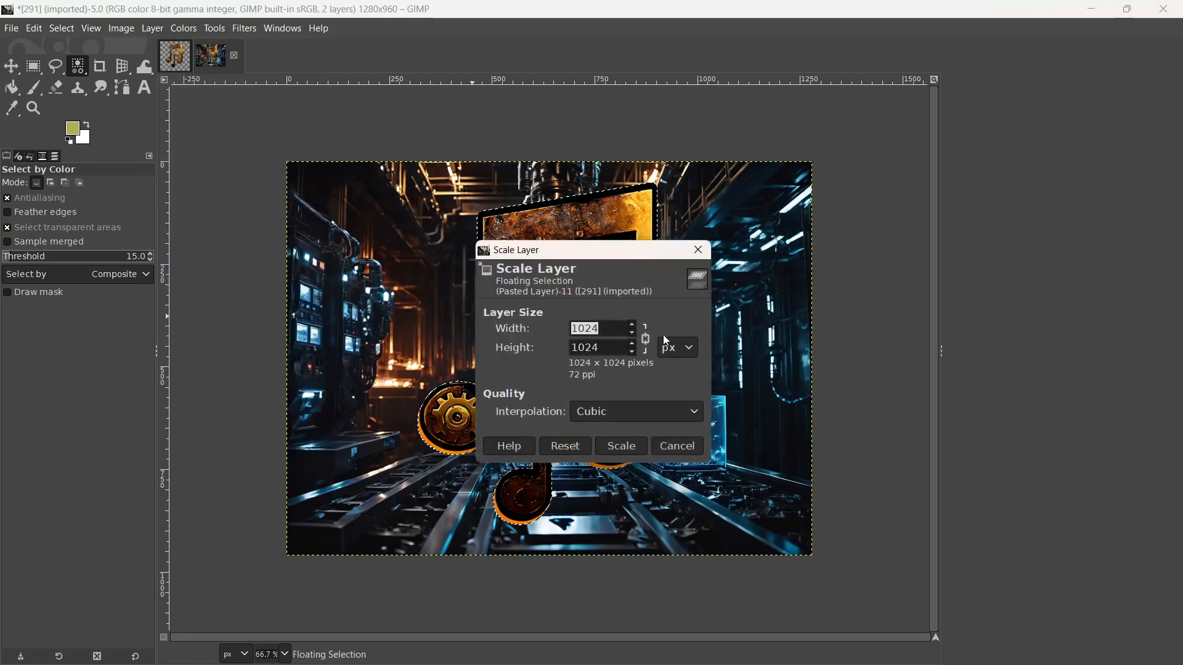
left_click(687, 353)
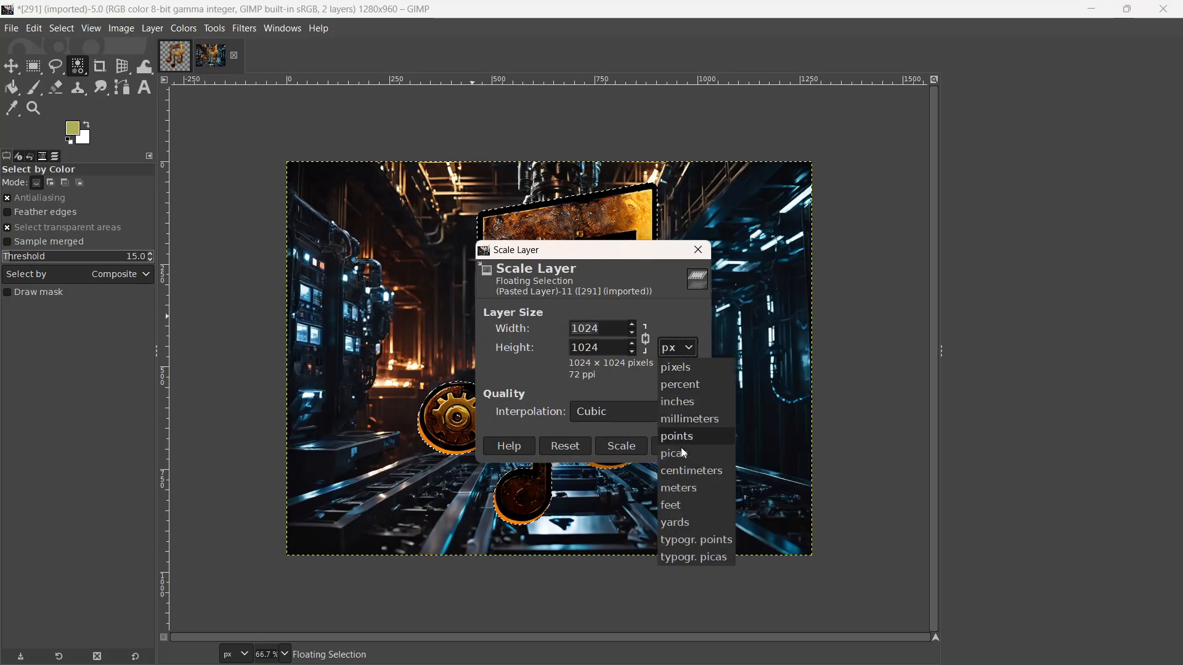
left_click(680, 387)
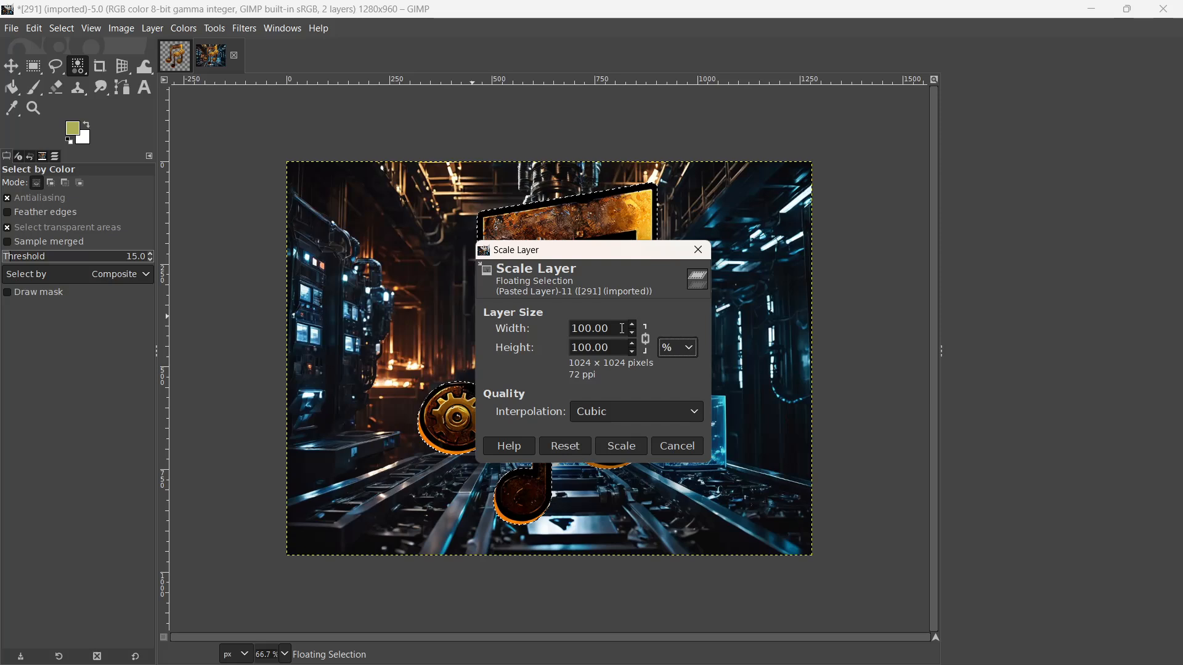
left_click_drag(623, 329, 534, 324)
type("20")
left_click(619, 445)
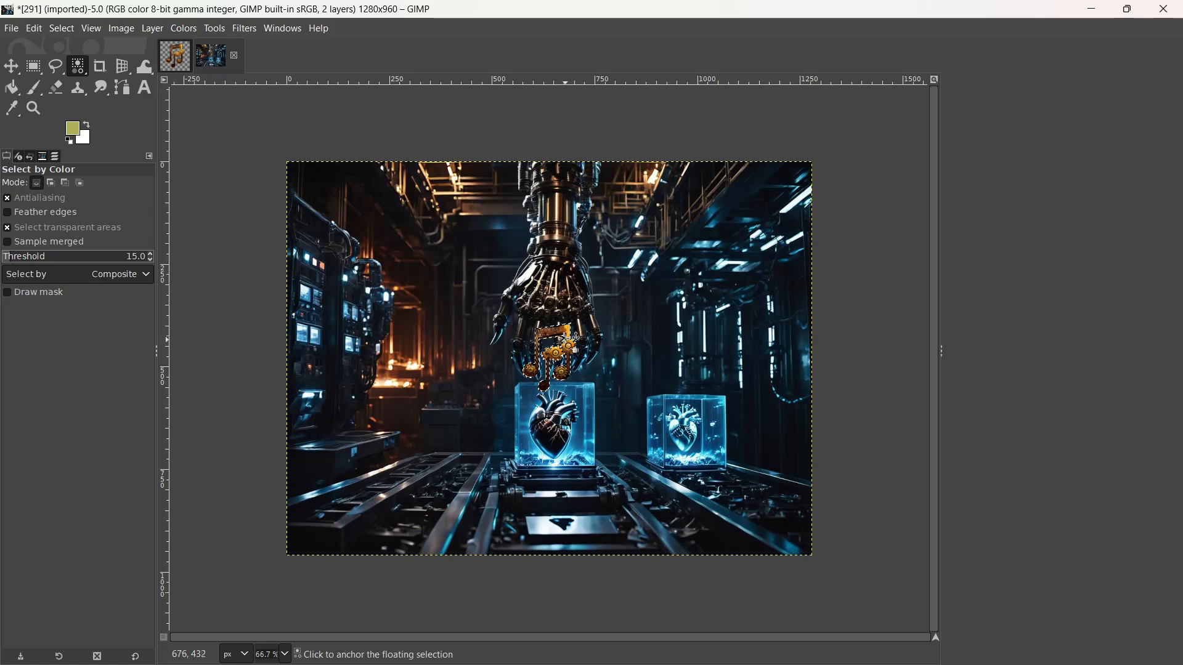
- Move the floating music logo to the dark area left of the robotic wrist and anchor it to the image
left_click(15, 67)
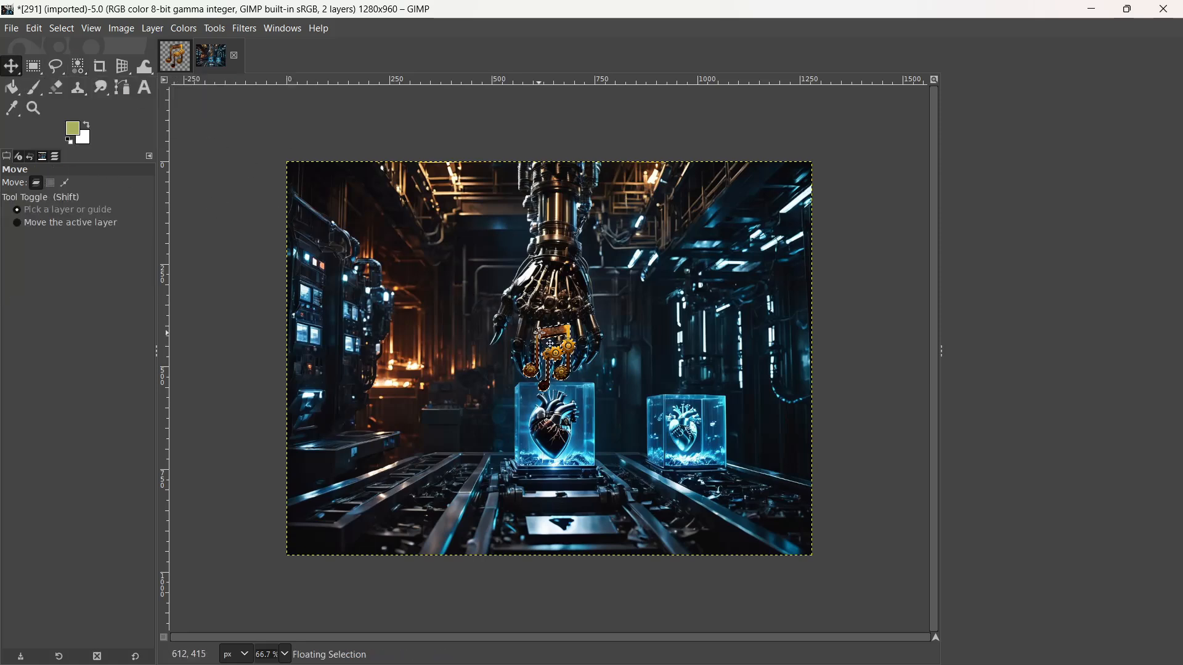
left_click_drag(551, 332, 459, 256)
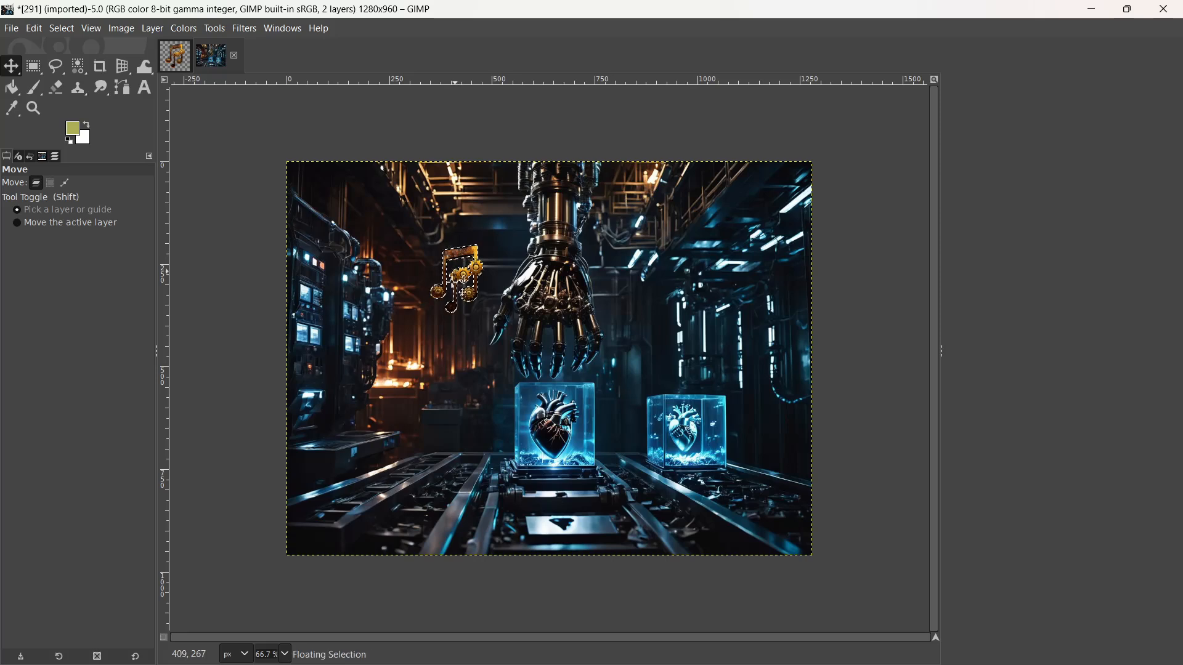
left_click(151, 29)
left_click(160, 120)
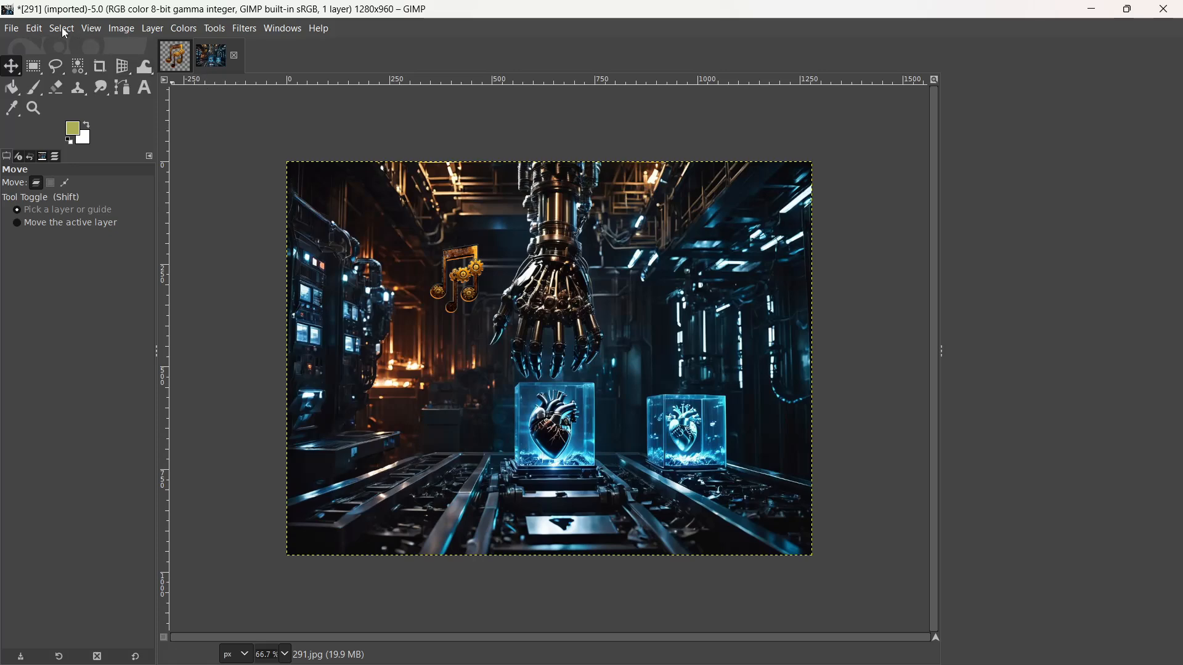
- Preview the images in the Channel Assets folder and open Click me clip art.png
left_click(17, 31)
left_click(33, 82)
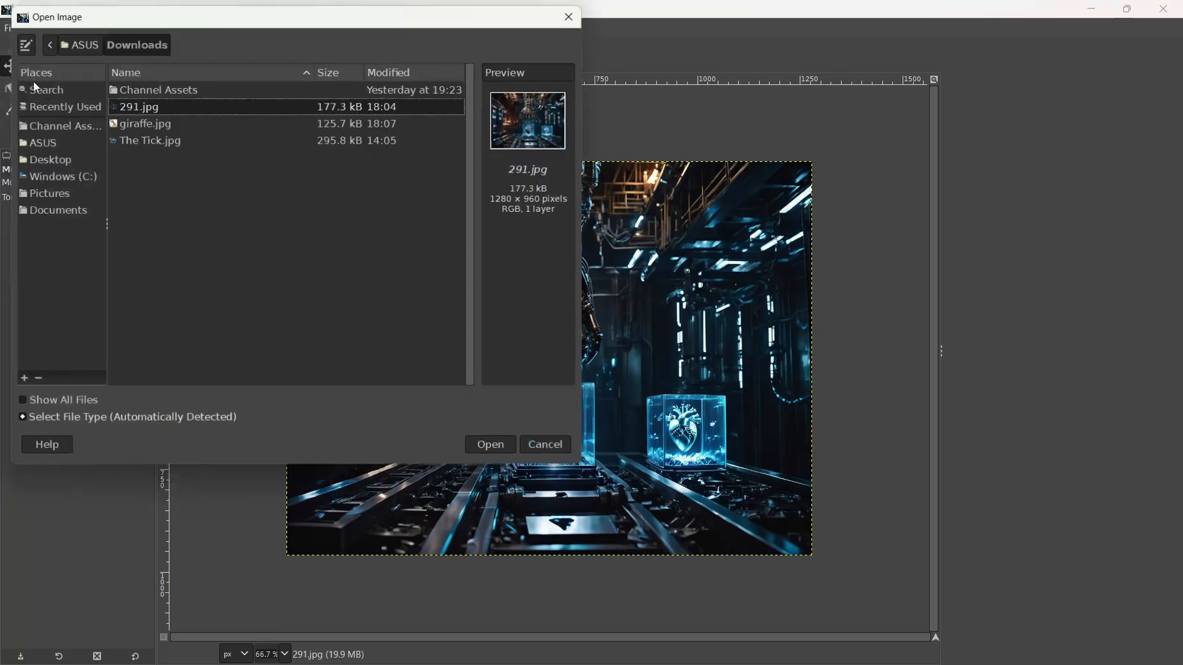
double_click(179, 88)
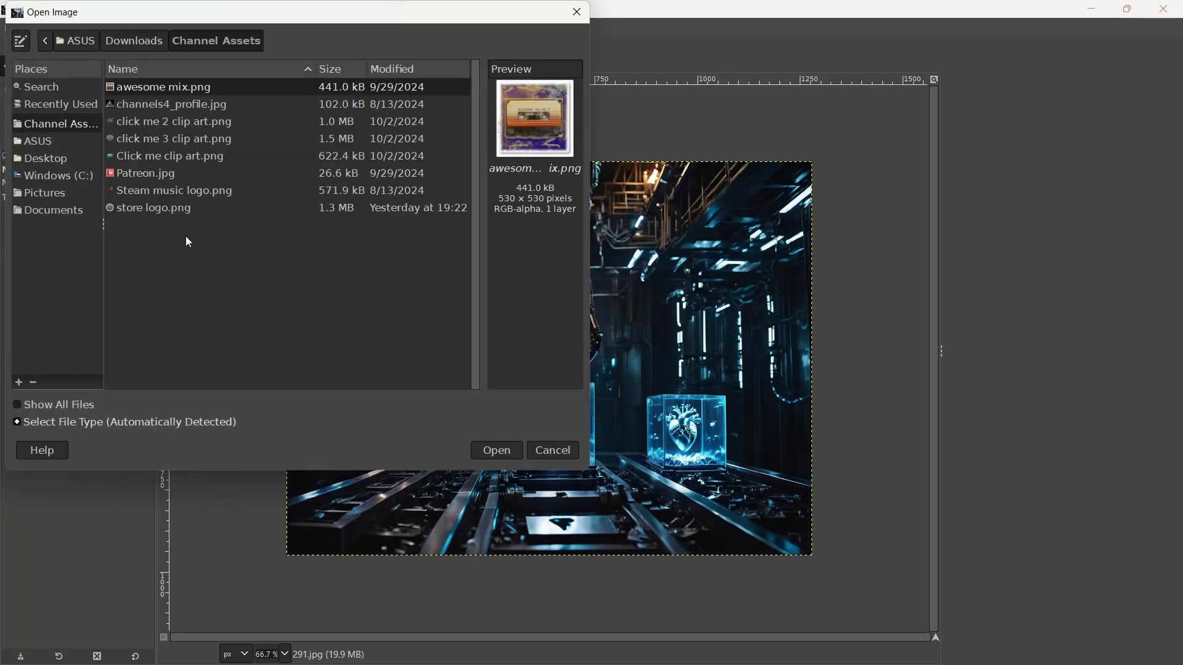
left_click(206, 128)
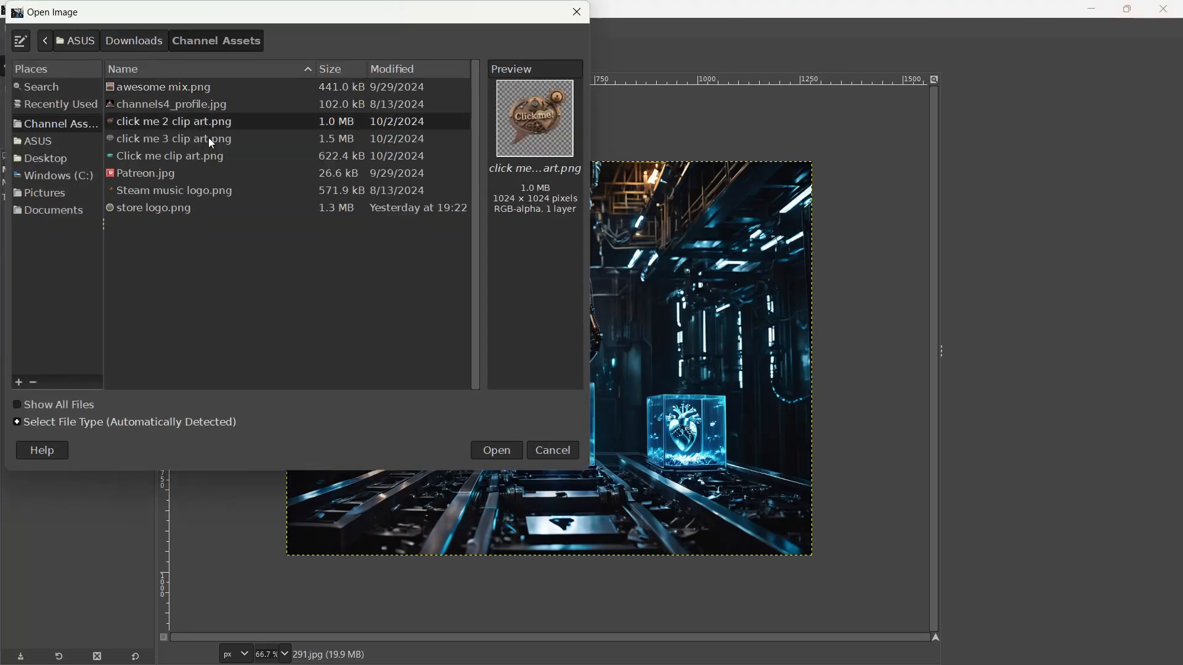
left_click(212, 141)
left_click(207, 167)
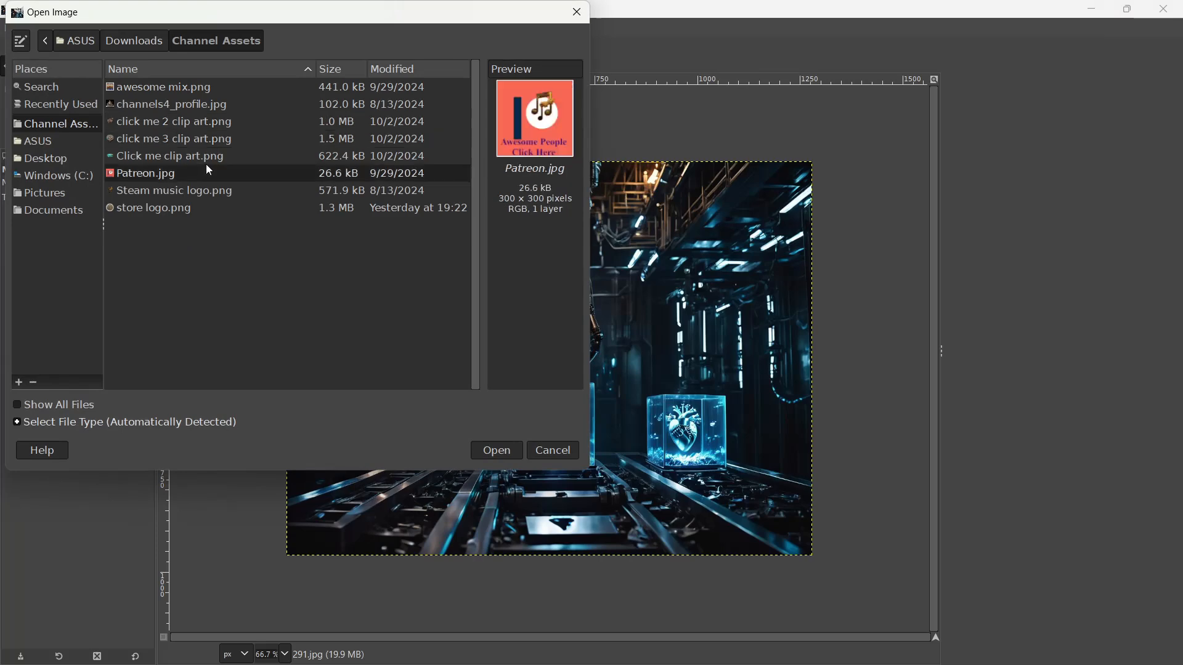
left_click(212, 106)
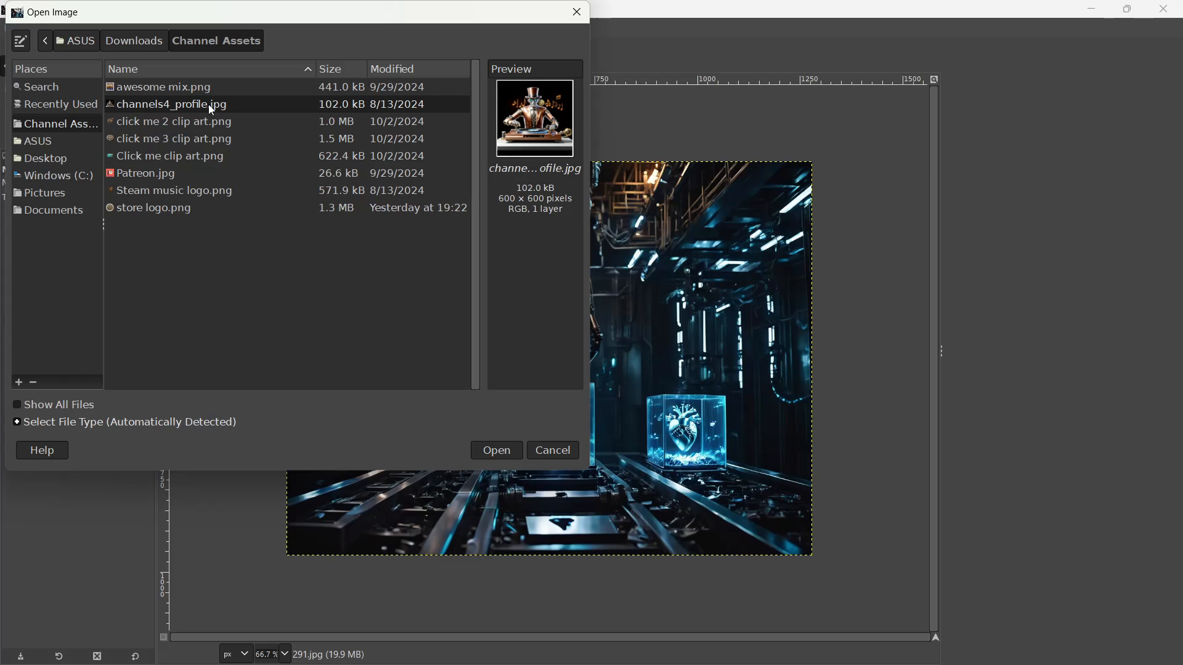
left_click(205, 123)
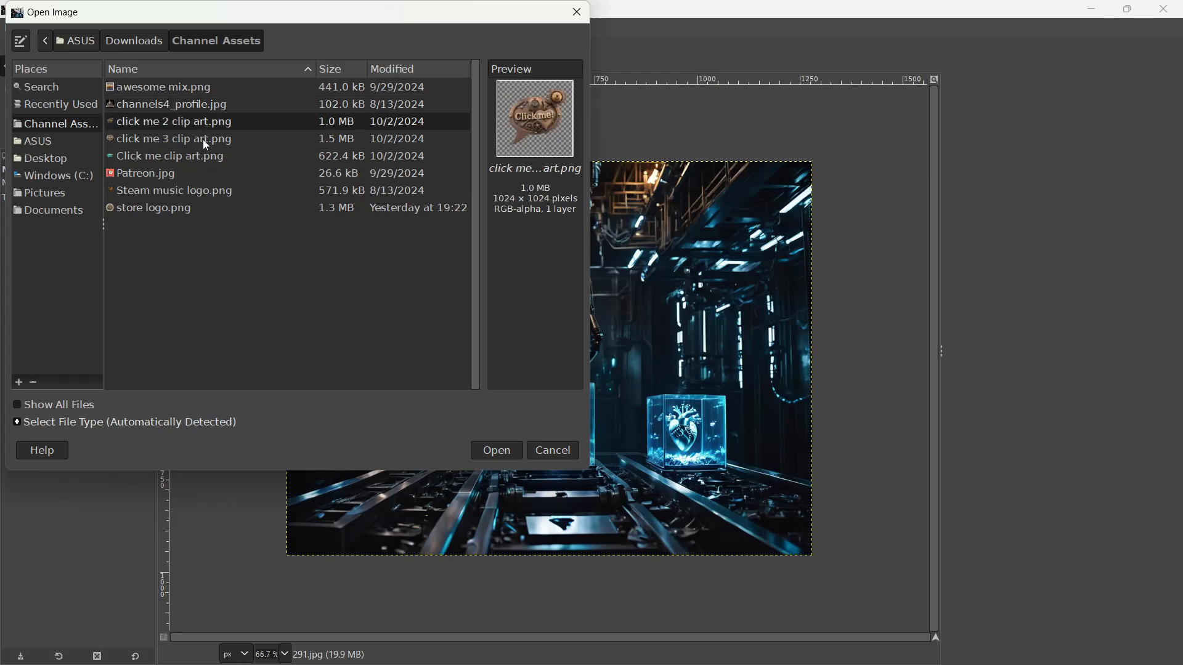
left_click(201, 158)
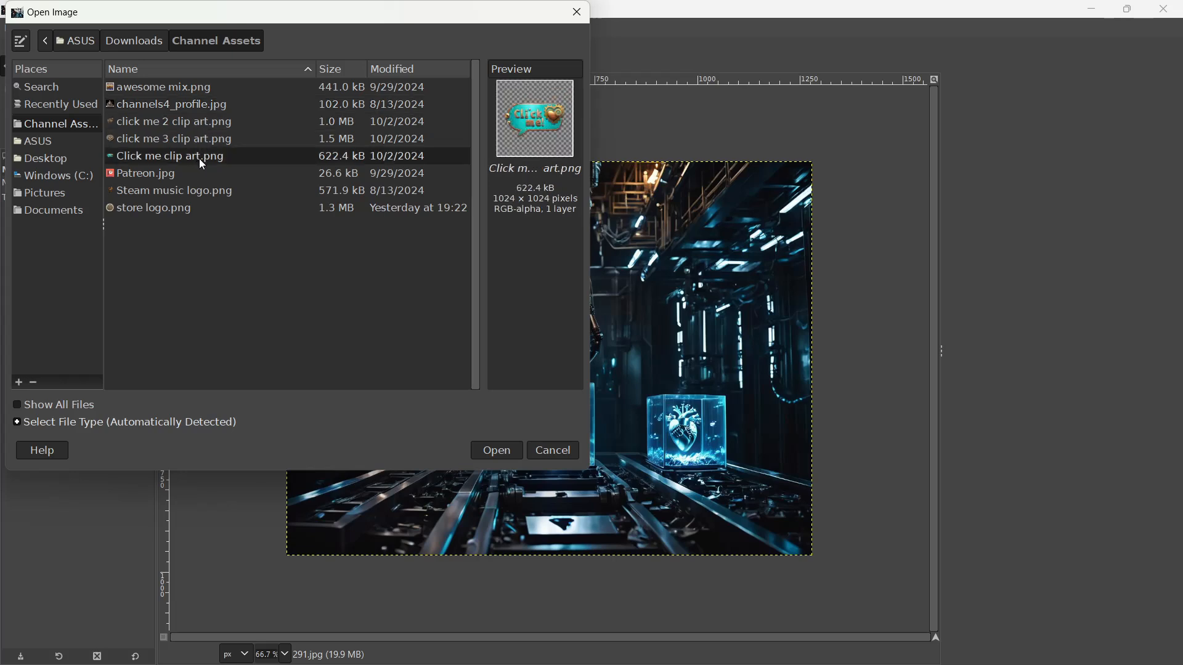
left_click(206, 139)
left_click(207, 121)
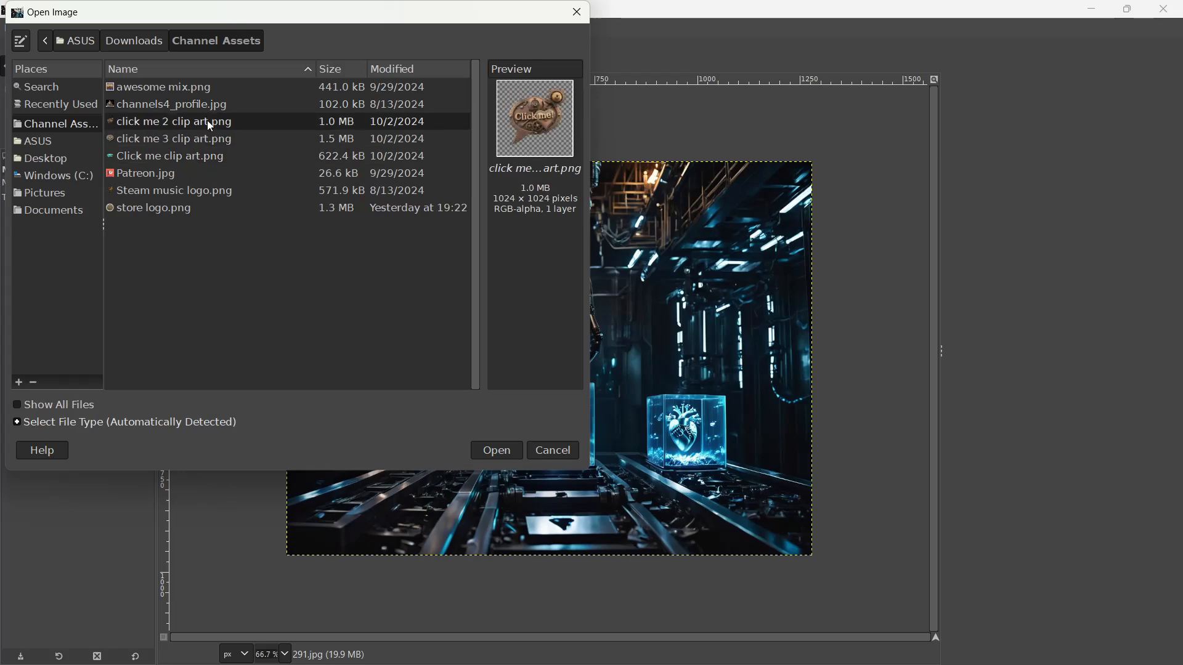
left_click(210, 158)
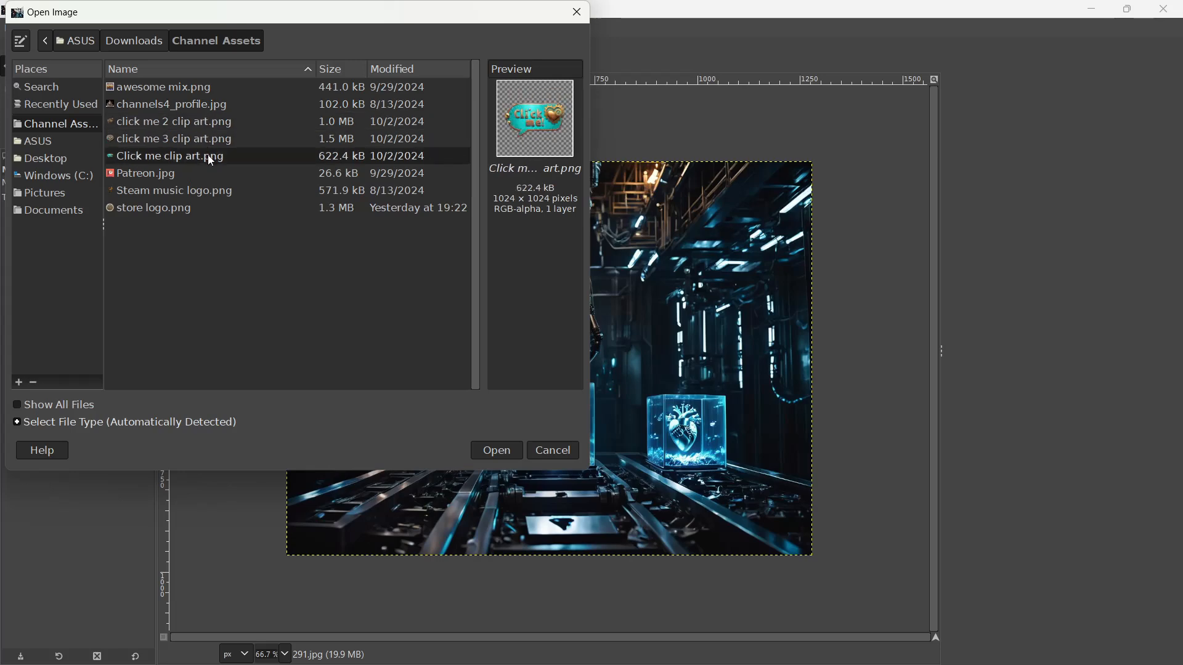
left_click(498, 452)
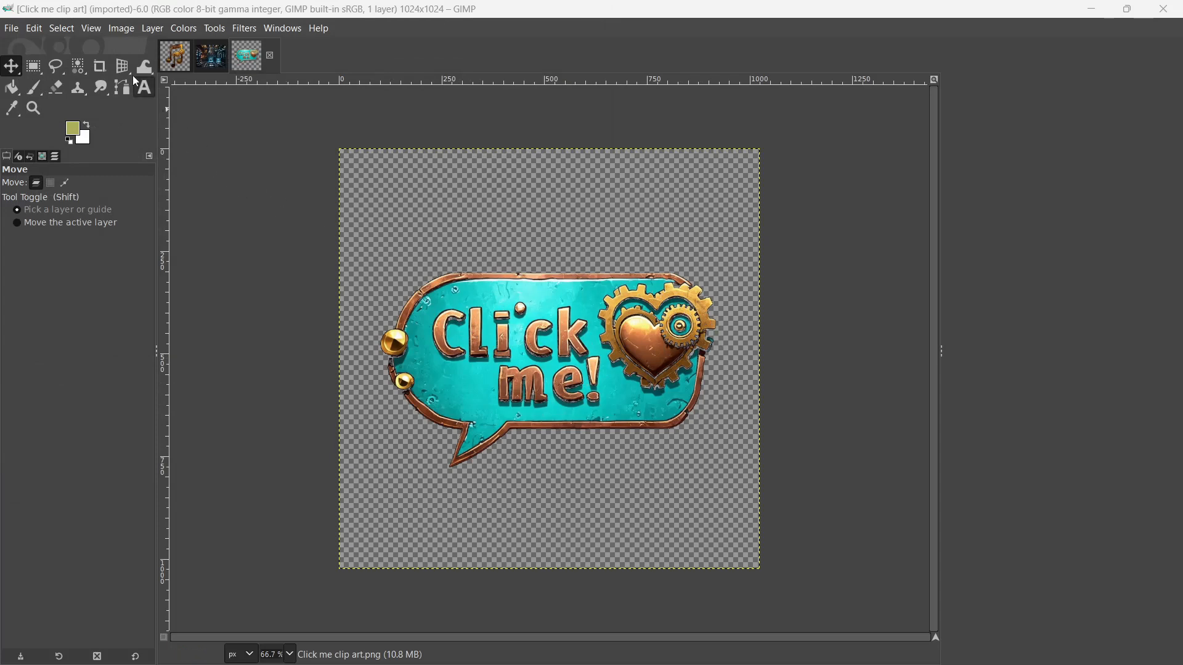
- Copy the entire Click me clip art image and paste it into the 291 image
left_click(60, 28)
left_click(64, 44)
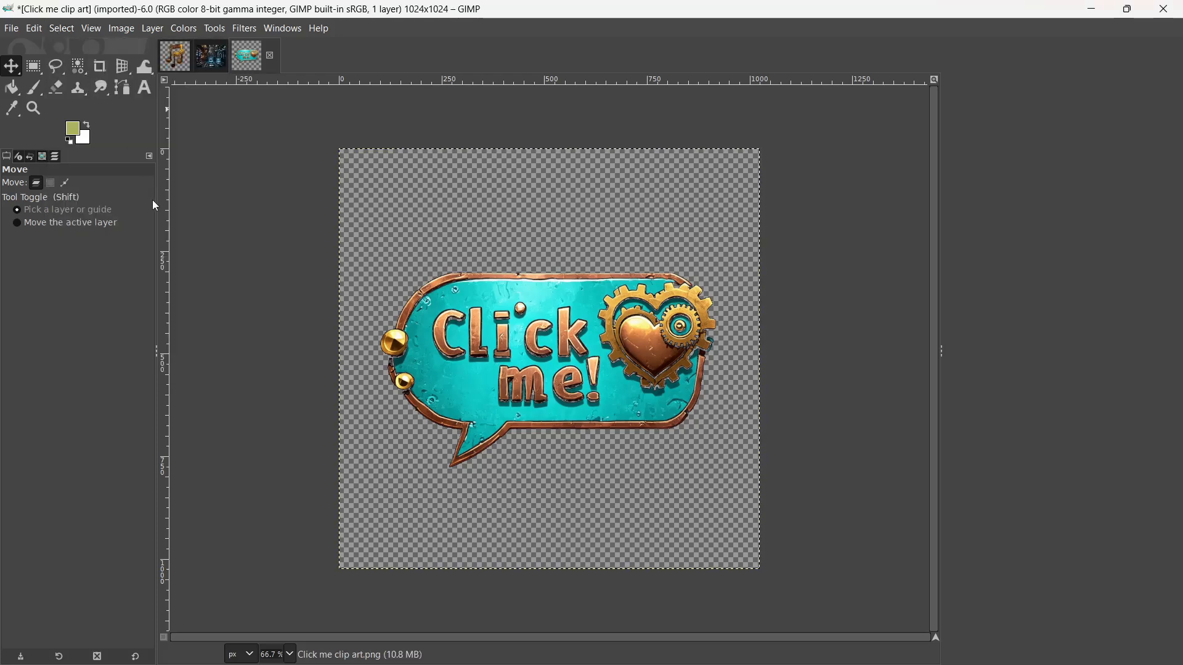
key("ctrl+c")
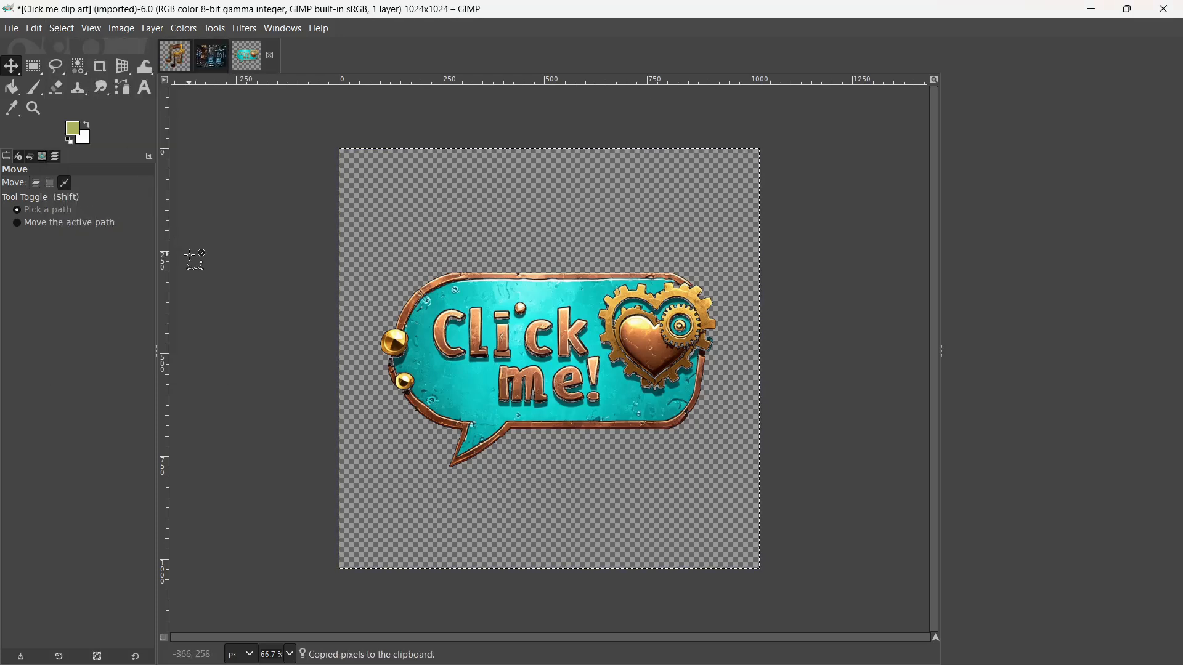
left_click(209, 57)
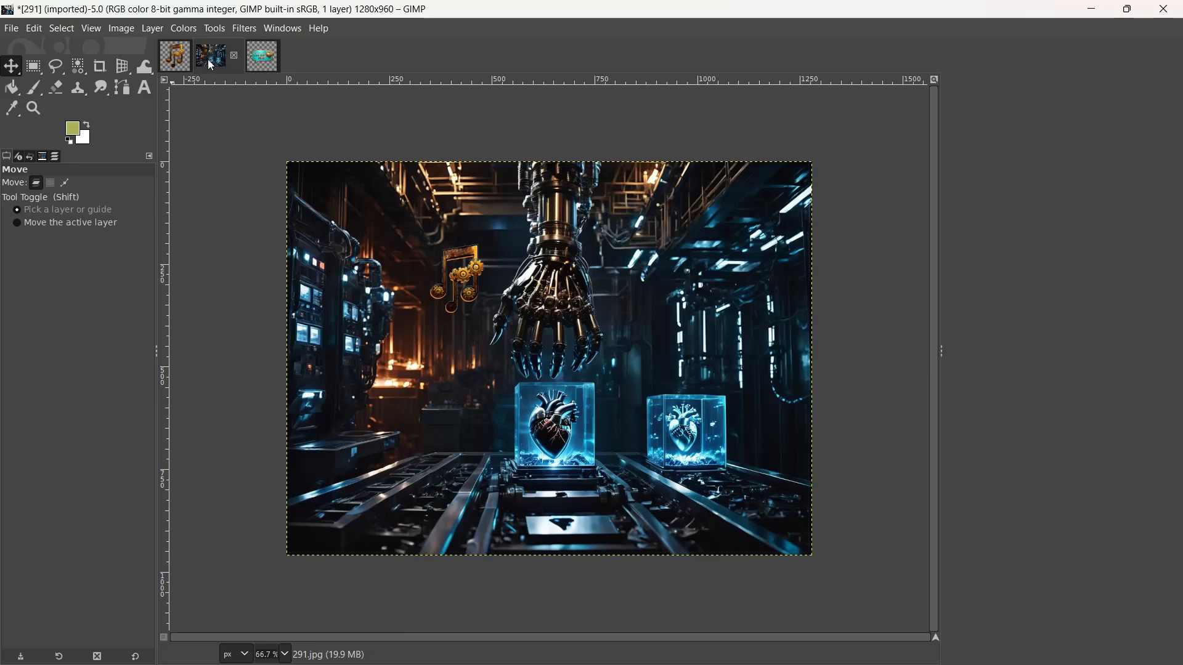
key("ctrl+v")
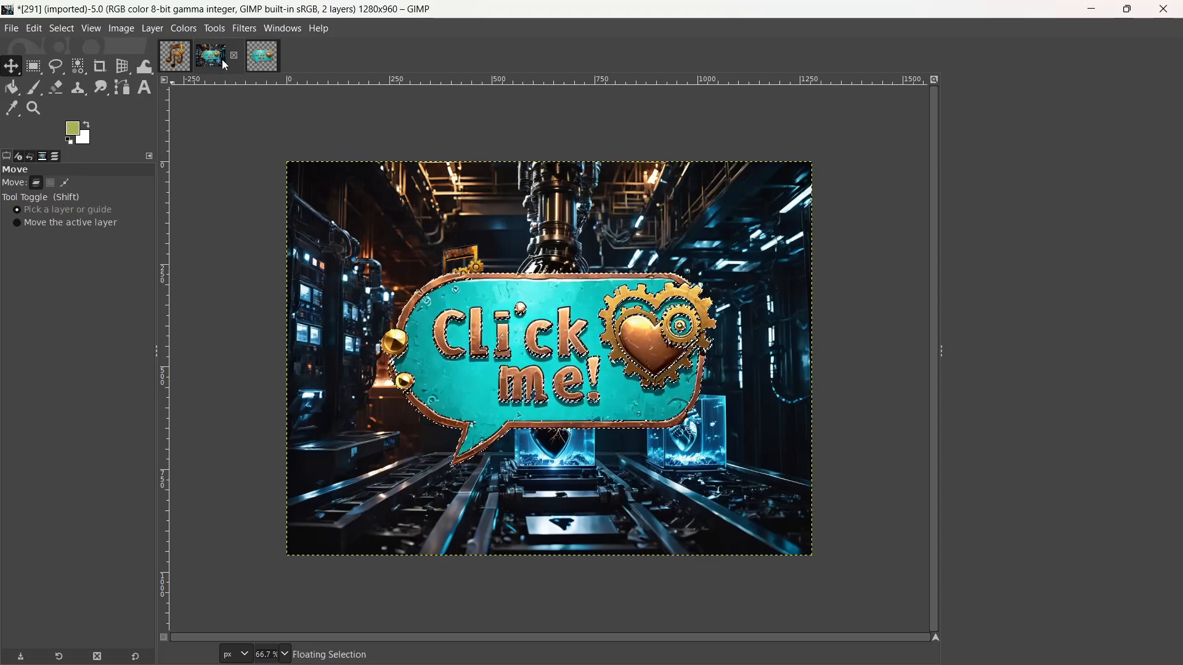
- Scale the pasted Click me clip art layer to 30 percent
left_click(153, 28)
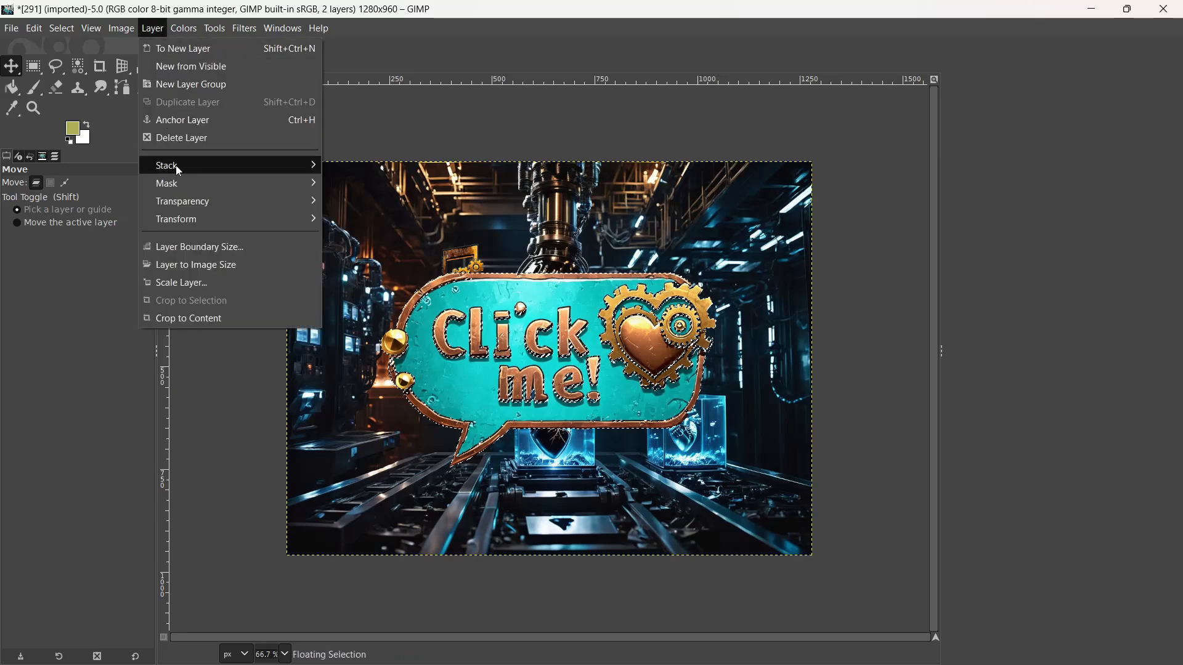
left_click(181, 283)
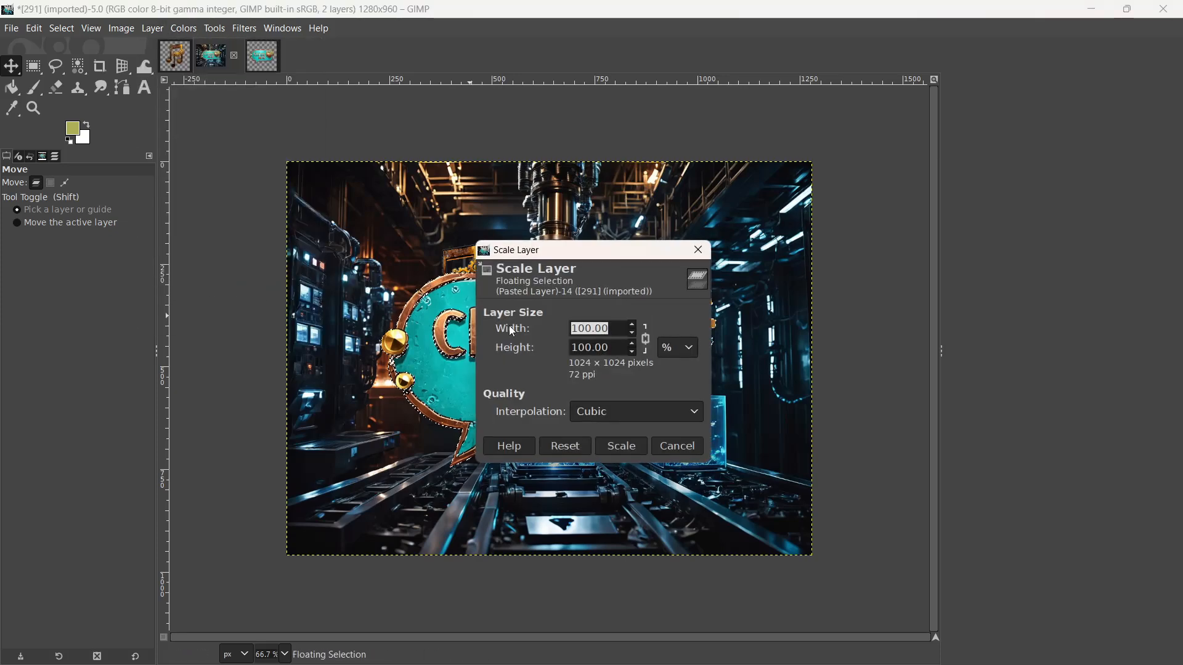
type("30")
key("Tab")
left_click(622, 446)
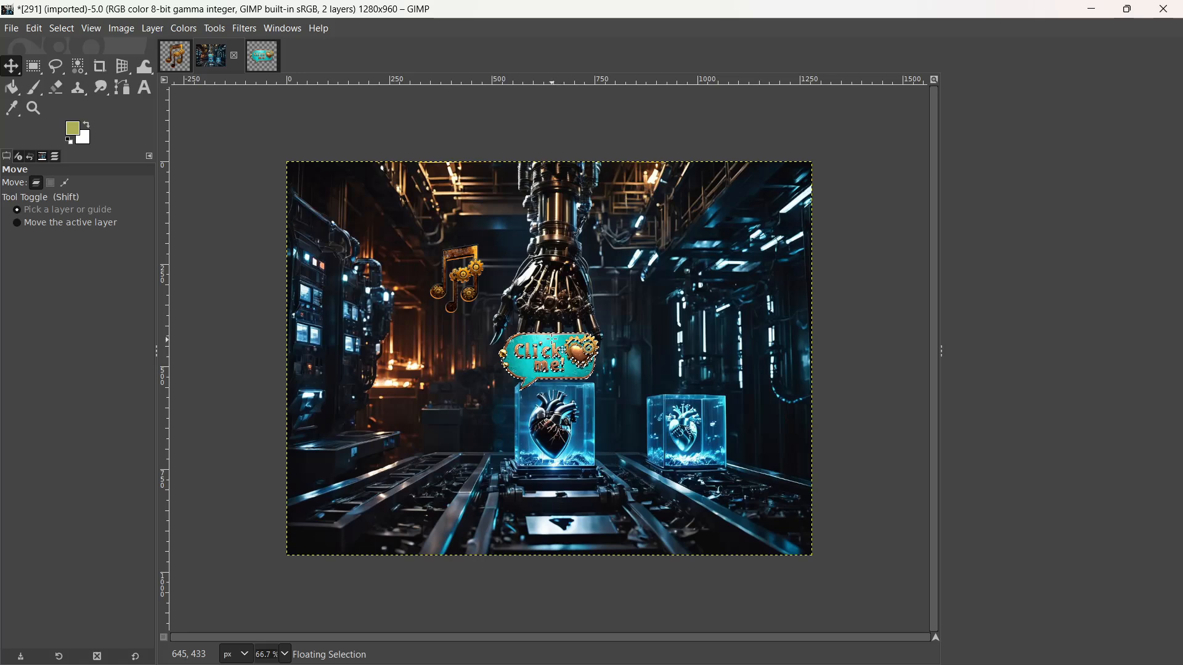
- Move the floating Click me clip art to the dark area between the two glowing heart cubes and anchor it to the image
left_click_drag(551, 342, 631, 354)
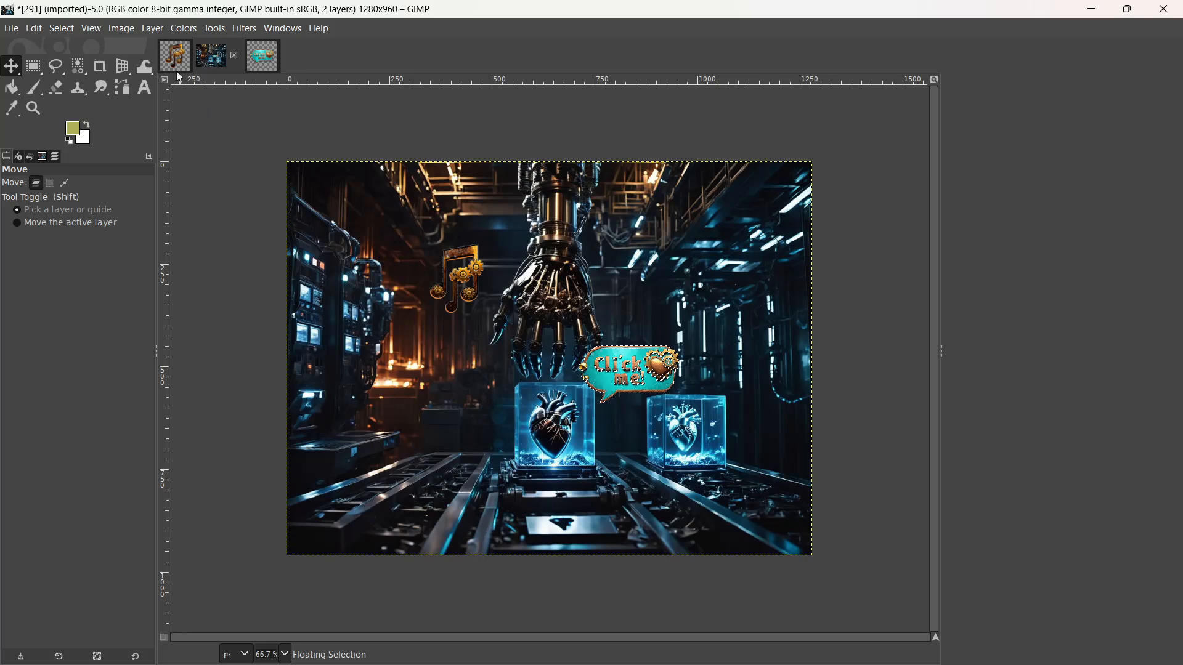
left_click(152, 28)
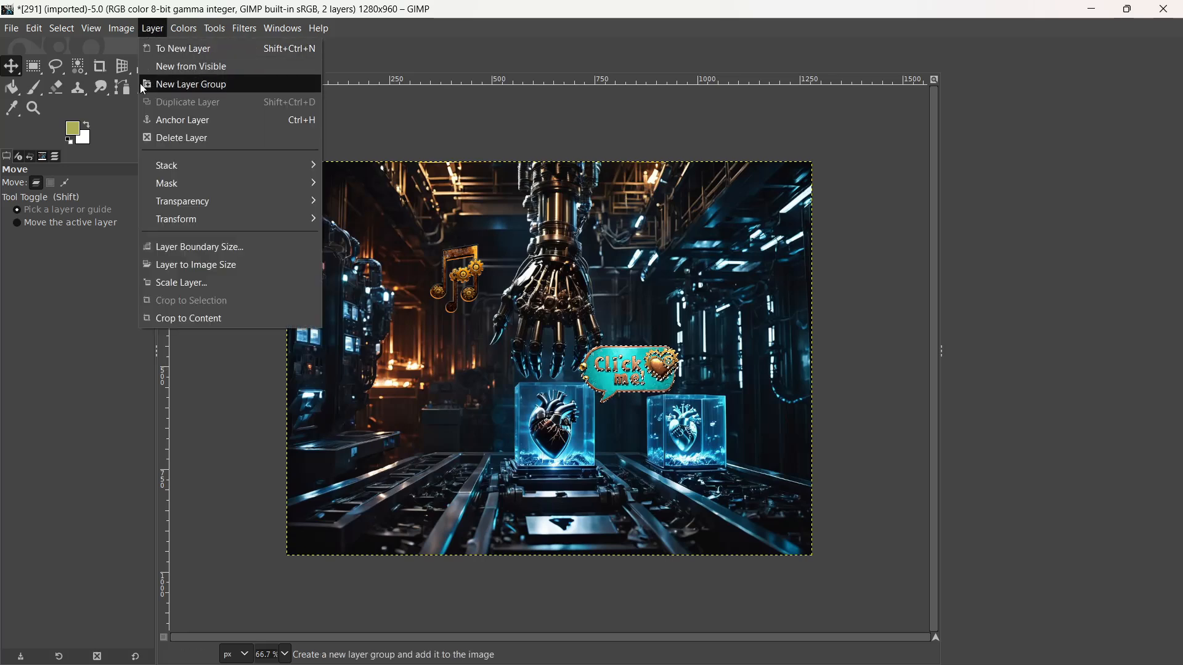
left_click(177, 123)
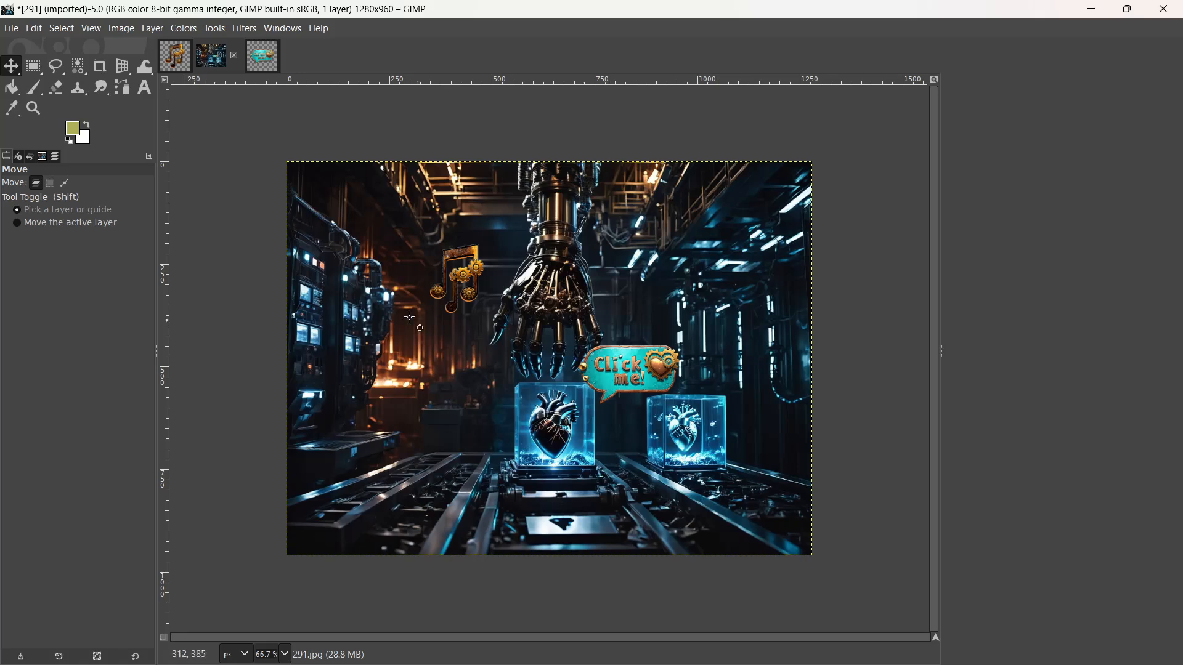
- Export the composite as 291.jpg to the Downloads folder, replacing the existing file and keeping the default JPEG options
left_click(18, 28)
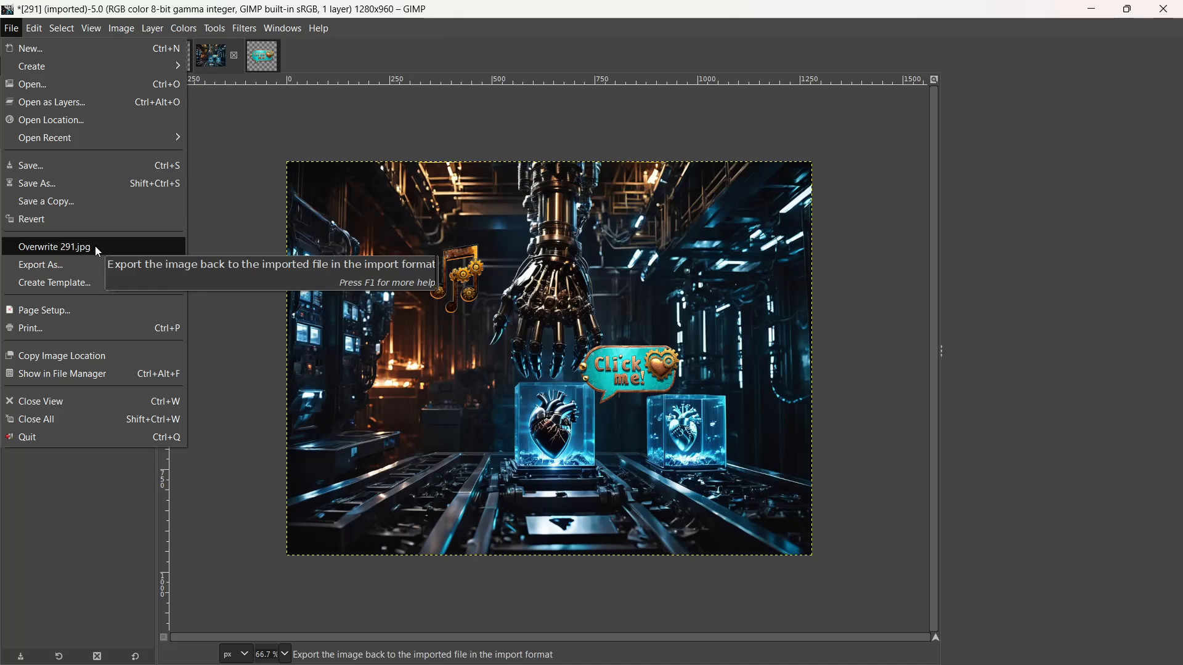
left_click(70, 271)
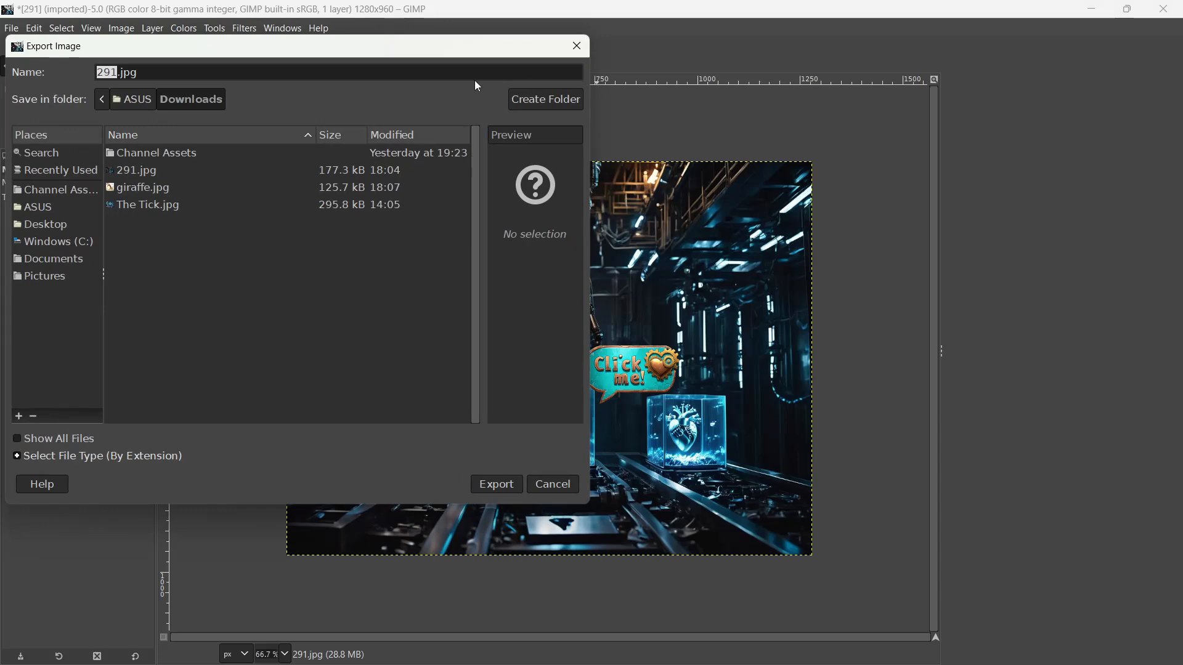
left_click(286, 72)
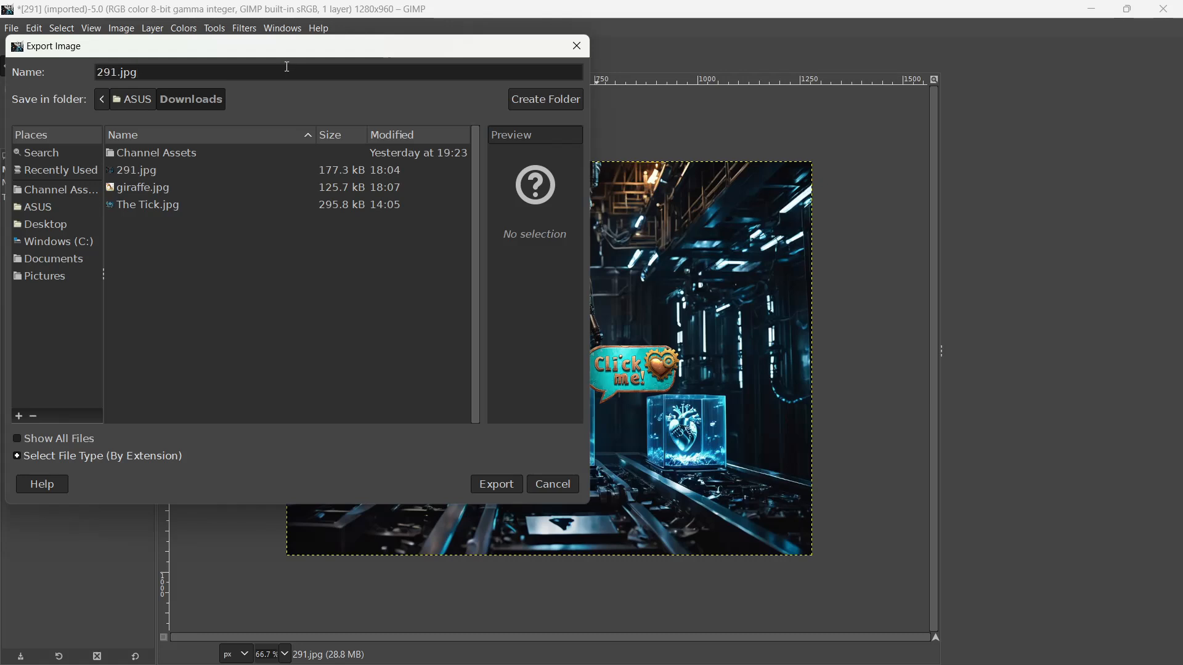
key("BackSpace")
key("BackSpace")
type("png")
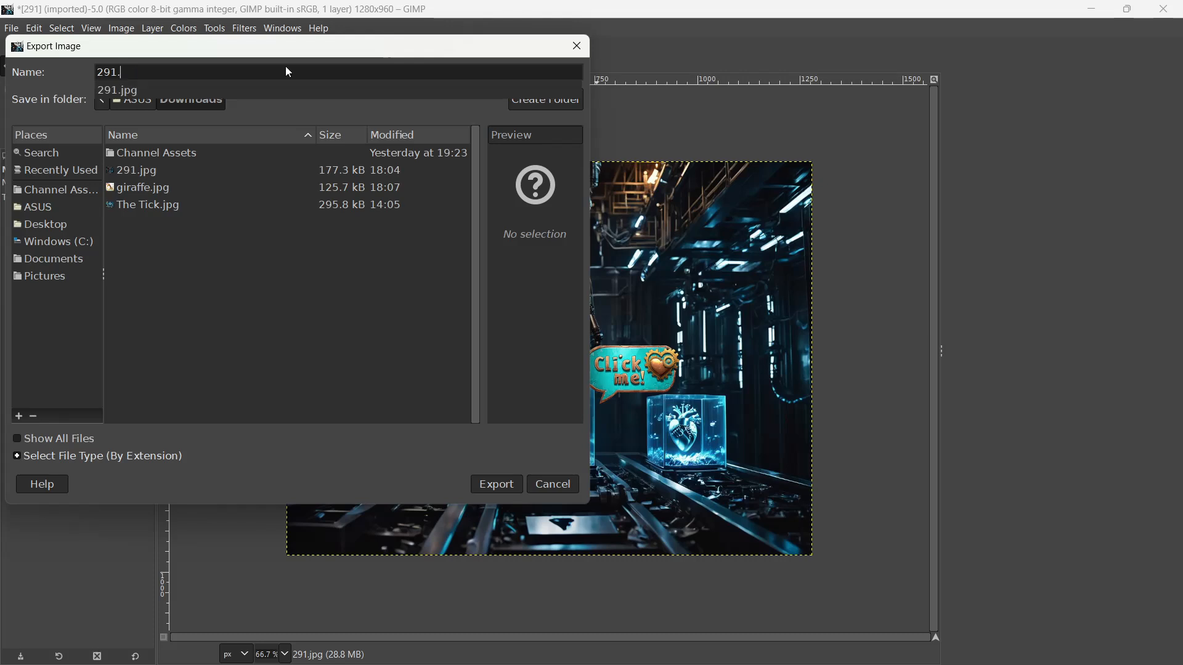
type("jpg")
left_click(499, 485)
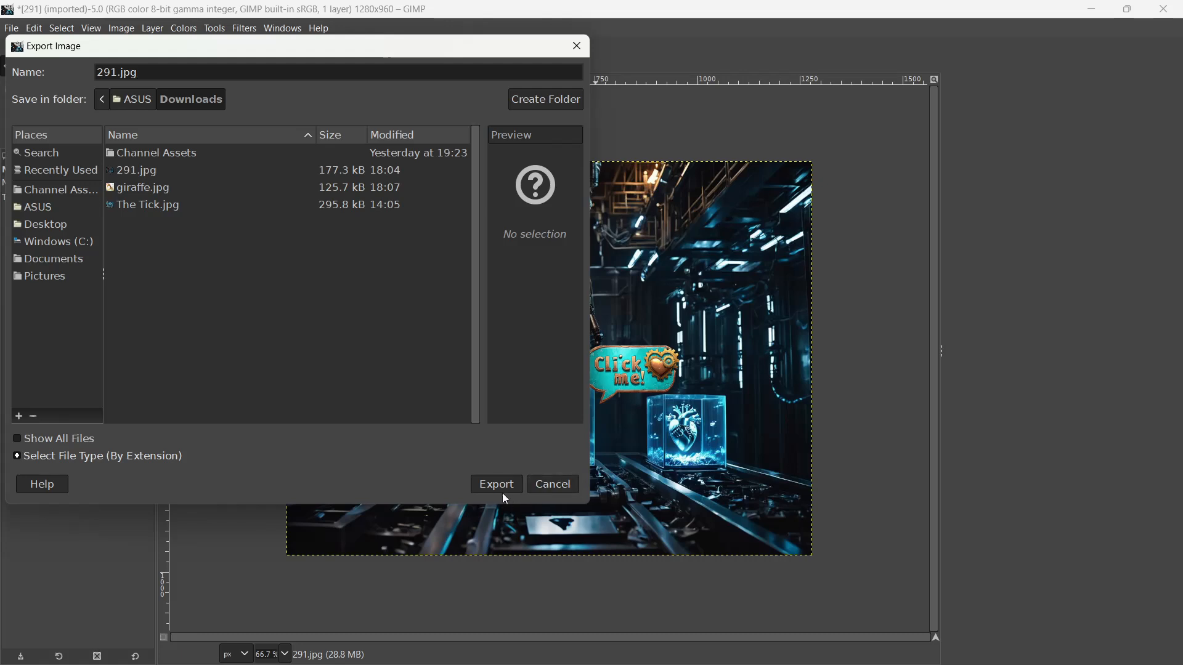
left_click(497, 484)
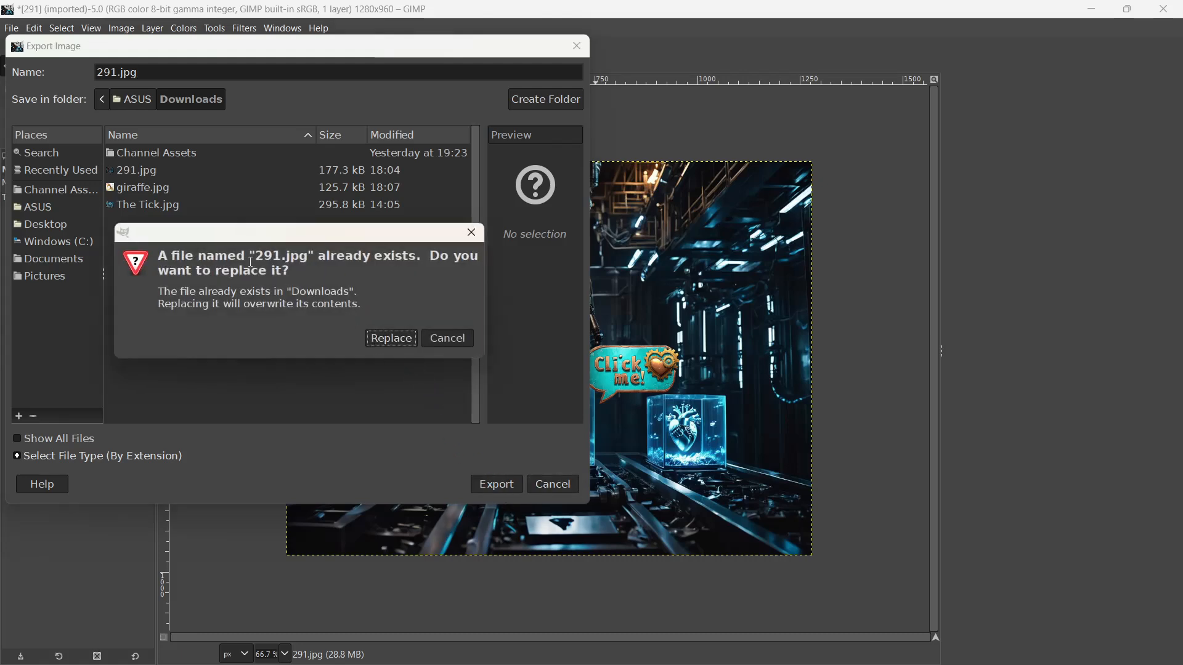
left_click(383, 338)
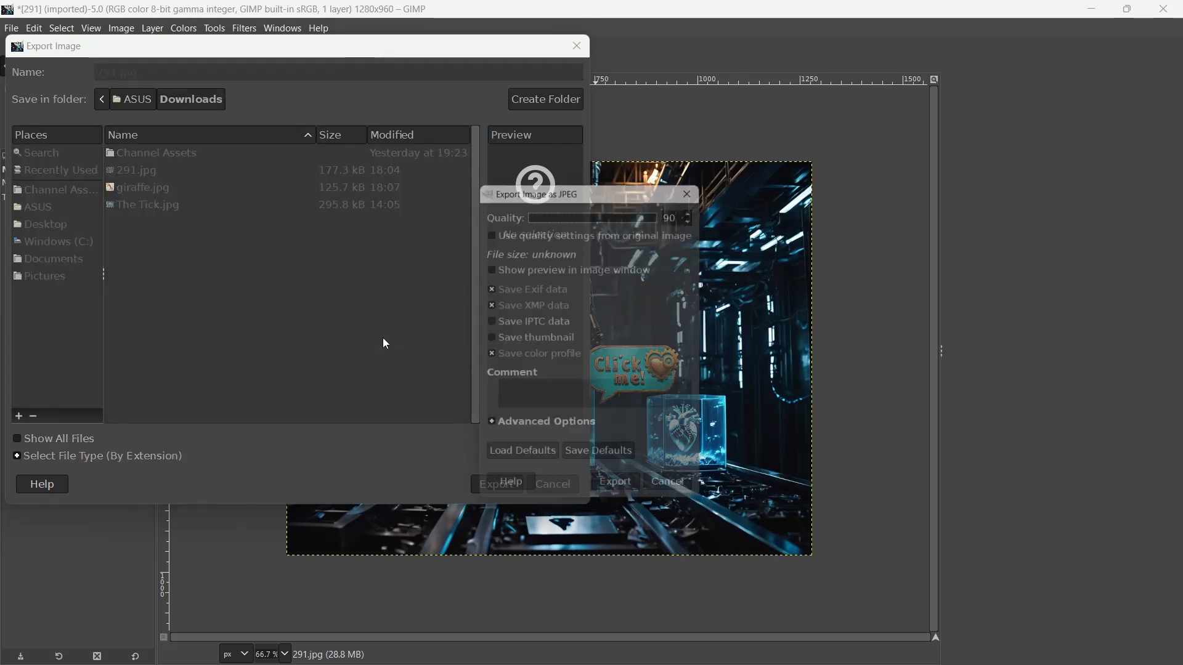
left_click(620, 494)
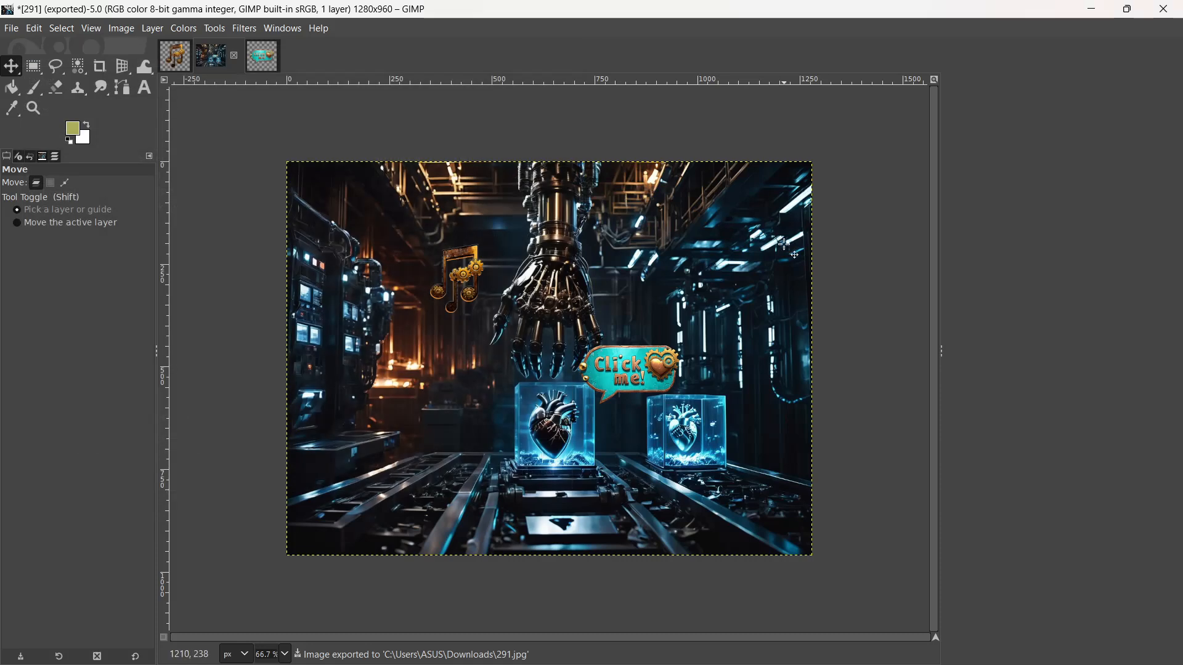
- Quit GIMP and discard the unsaved changes in all open images
left_click(1147, 15)
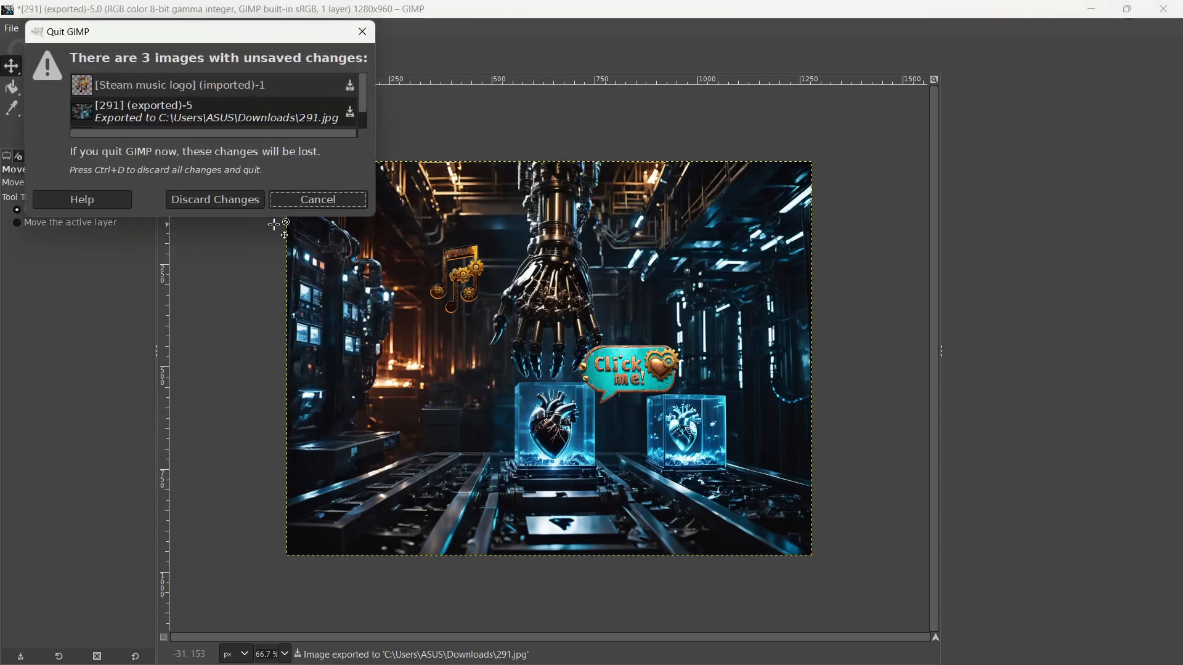
left_click(255, 198)
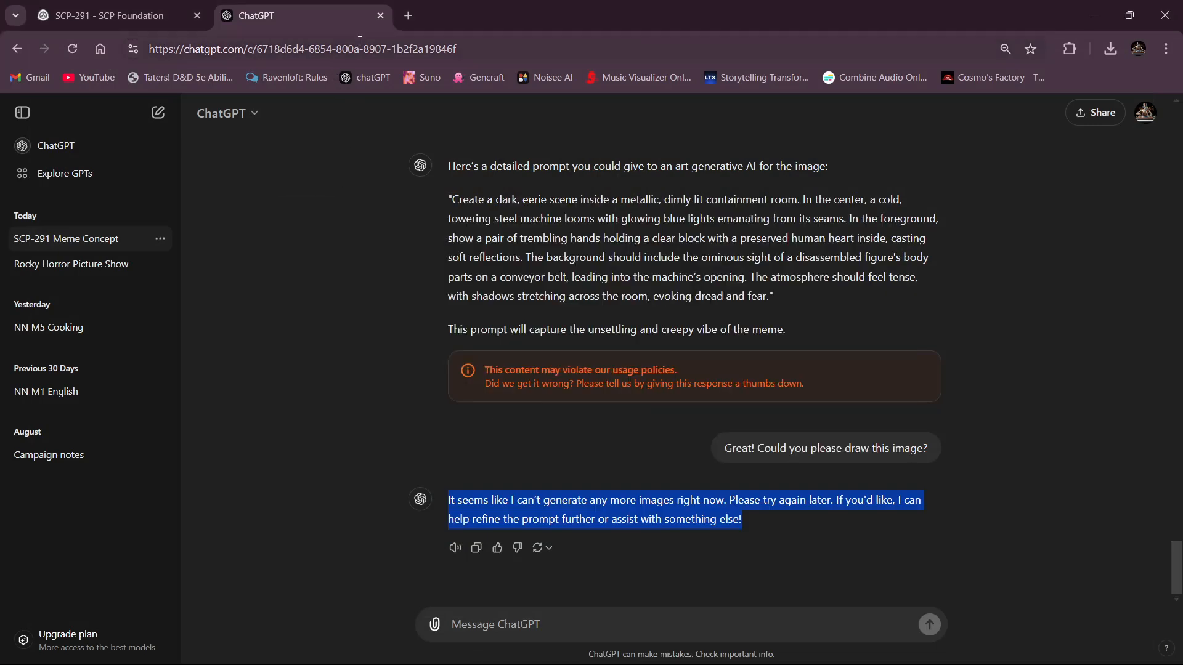
- Open YouTube in a new browser tab and go to the channel's YouTube Studio dashboard
left_click(408, 16)
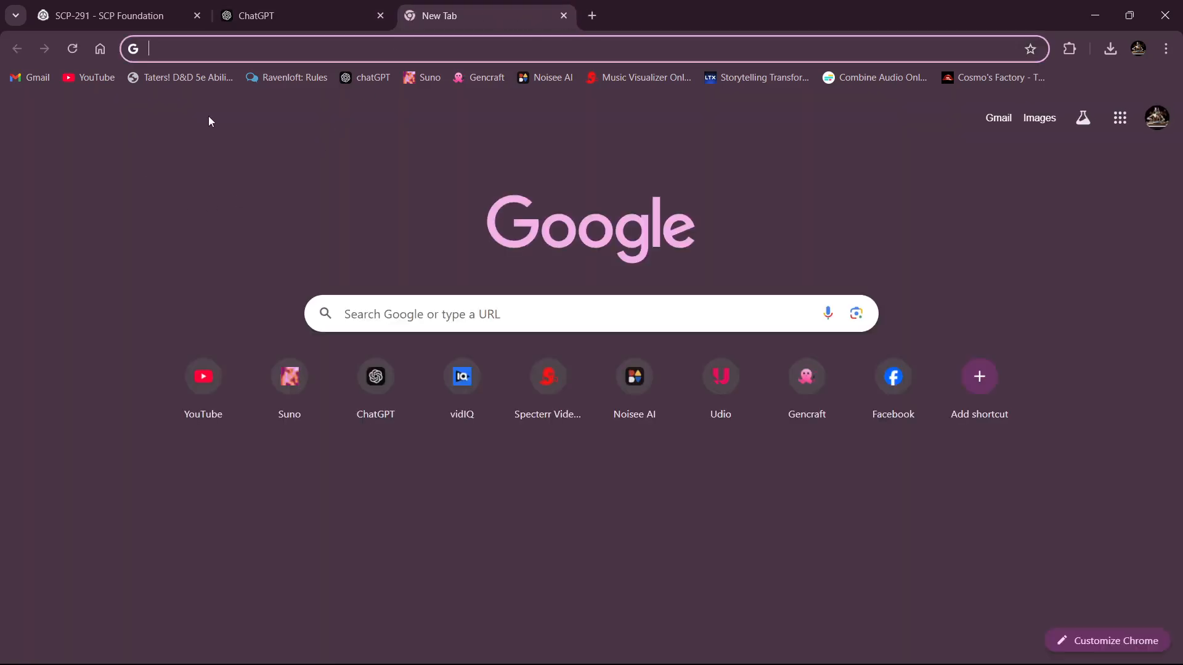
left_click(98, 77)
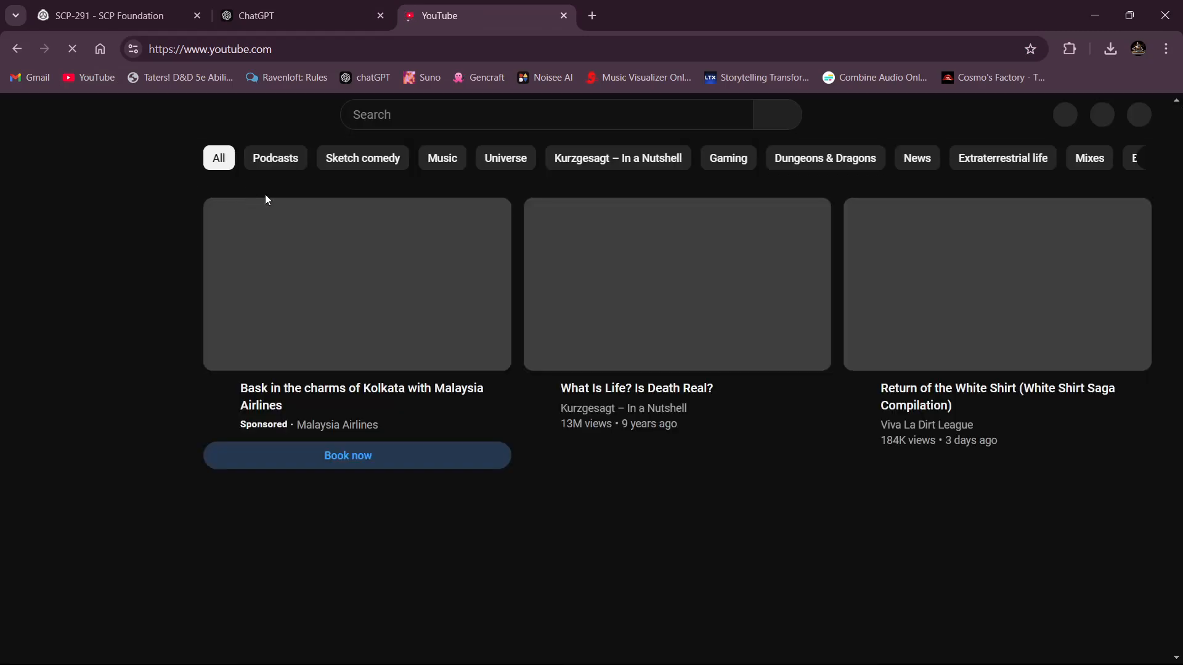
left_click(1135, 115)
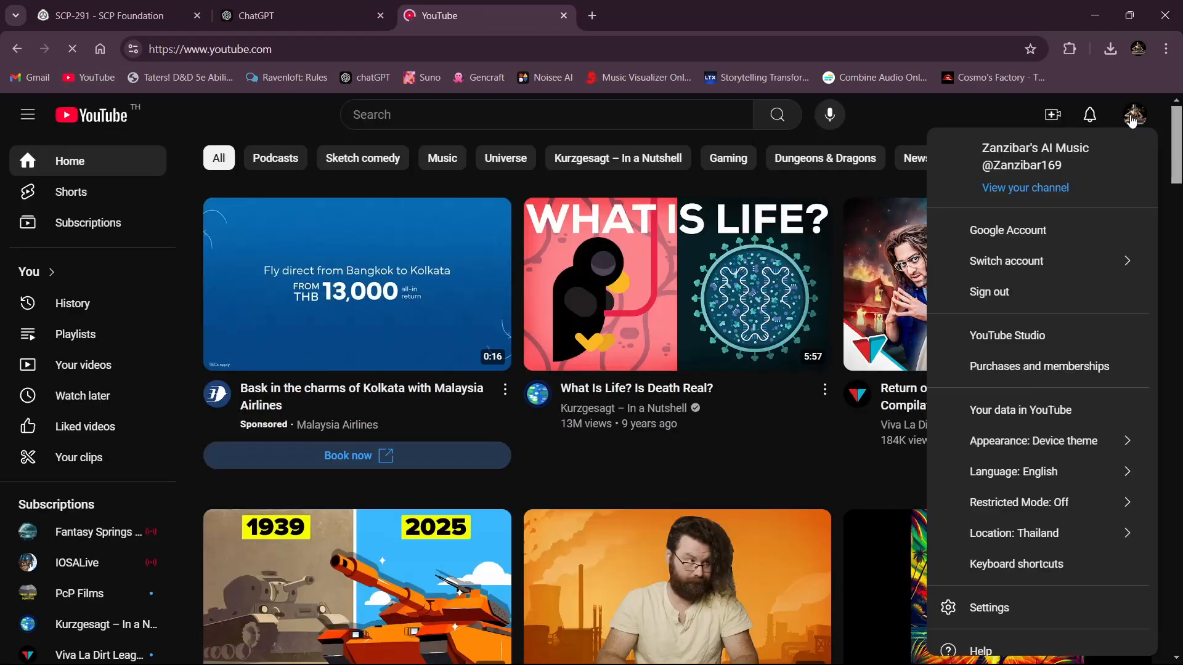
left_click(985, 310)
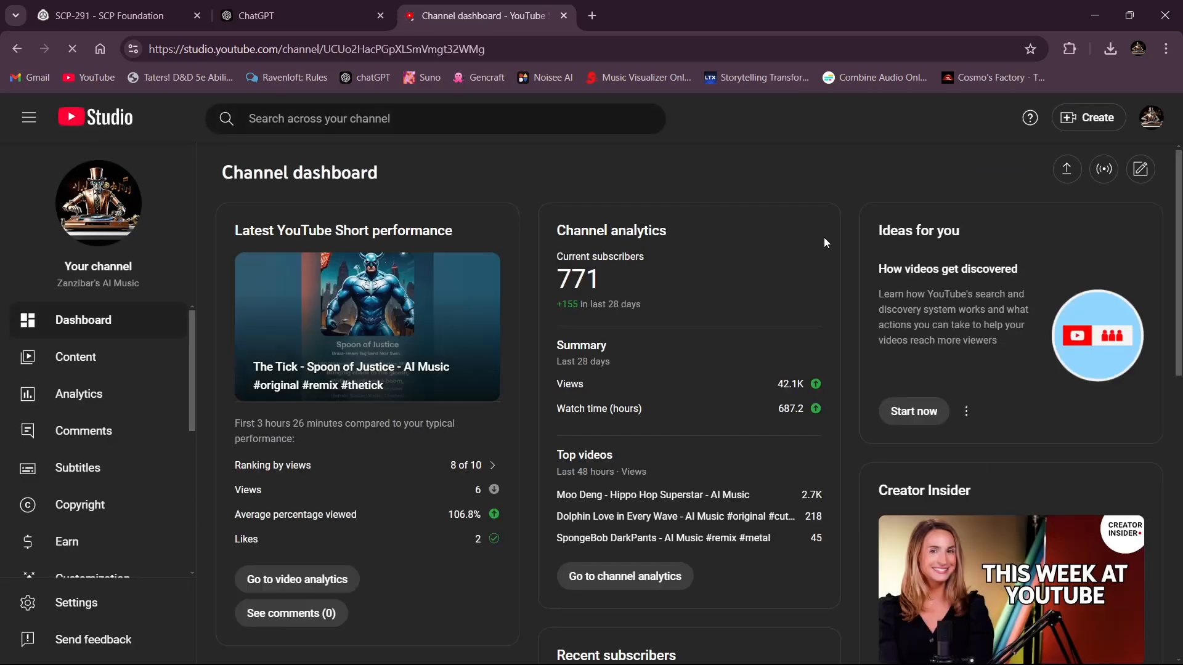
- Show the impressions click-through rate chart for Videos in the channel's content analytics and examine it
left_click(86, 398)
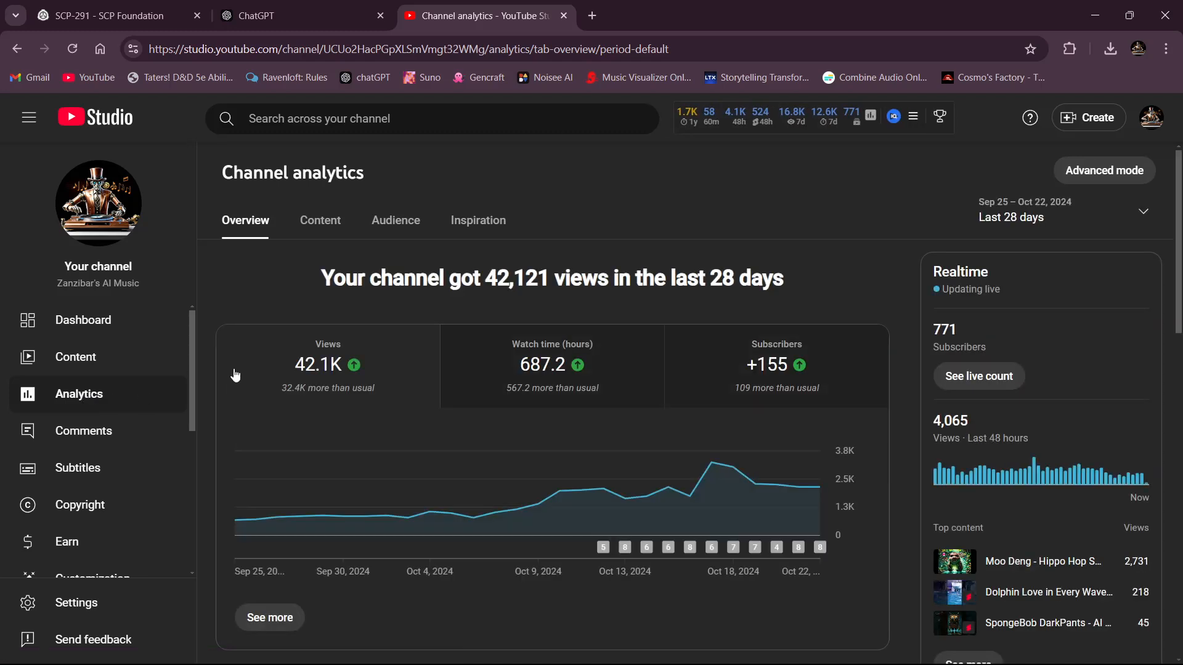
left_click(327, 227)
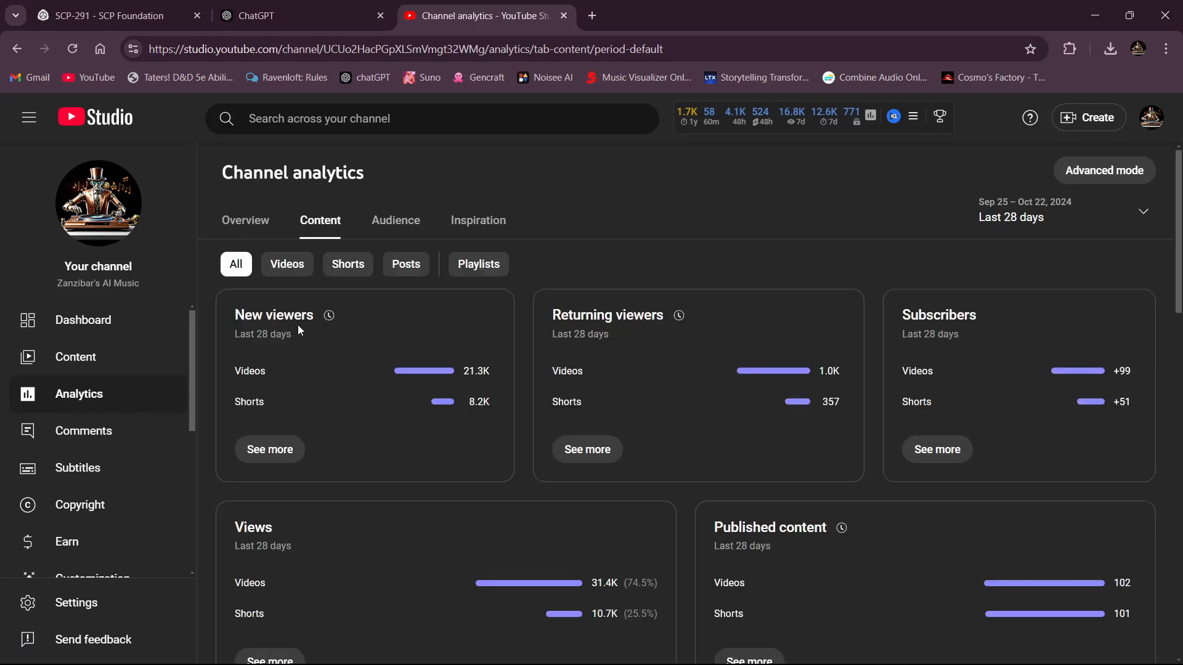
left_click(287, 263)
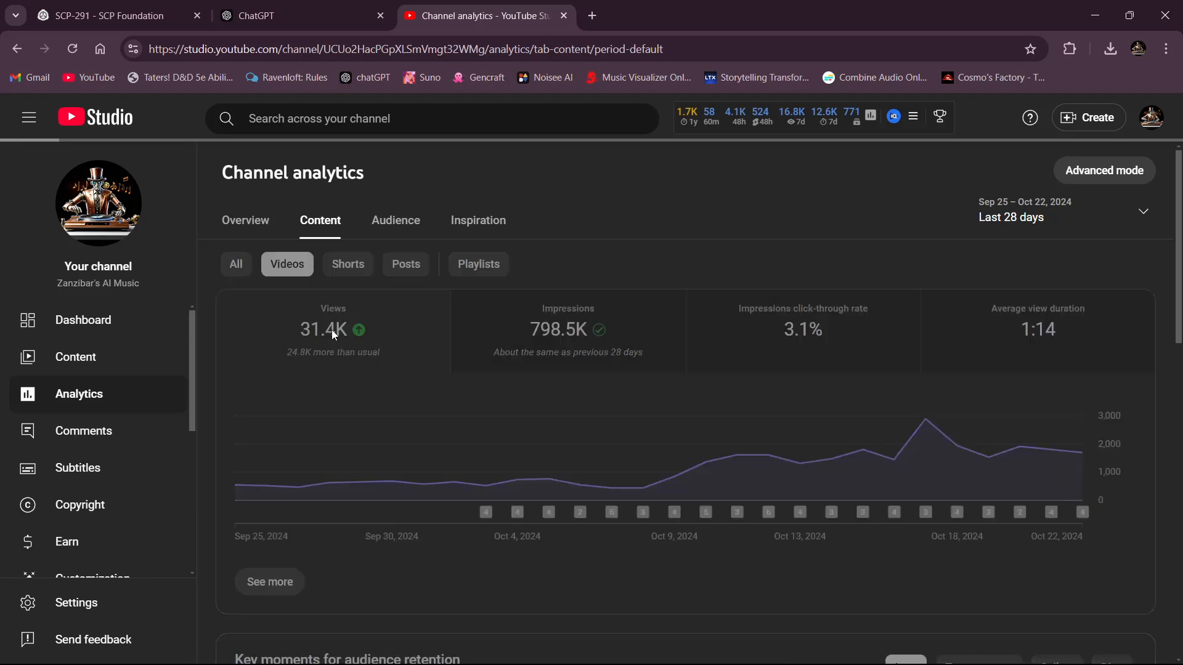
left_click(804, 305)
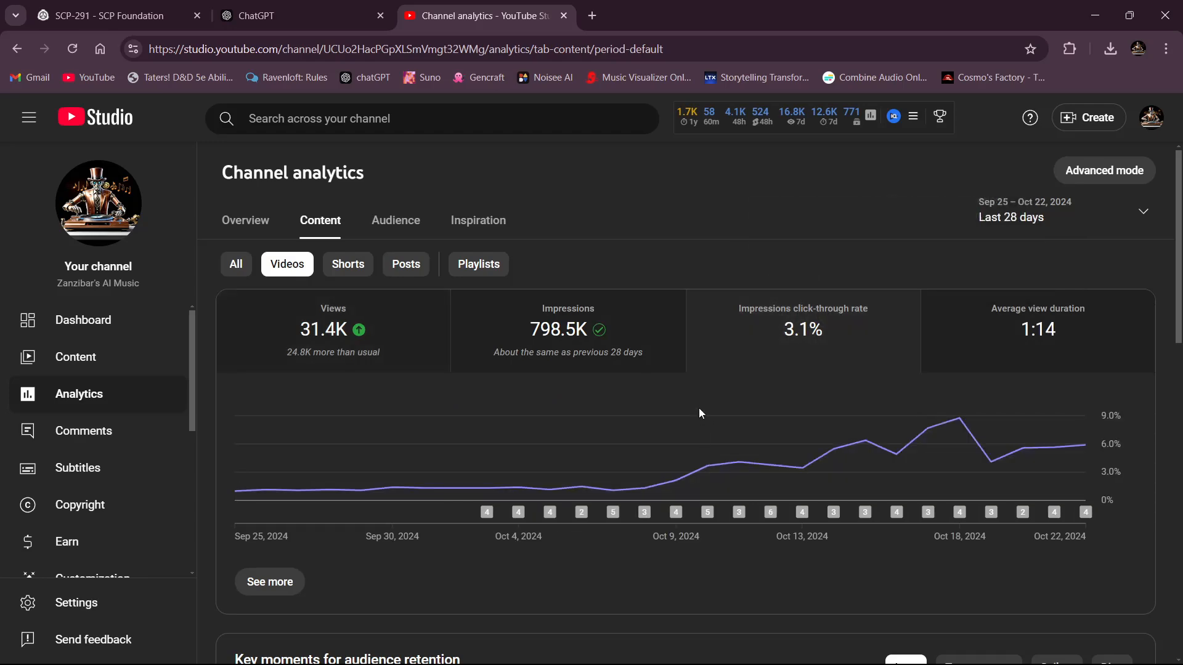
mouse_move(261, 471)
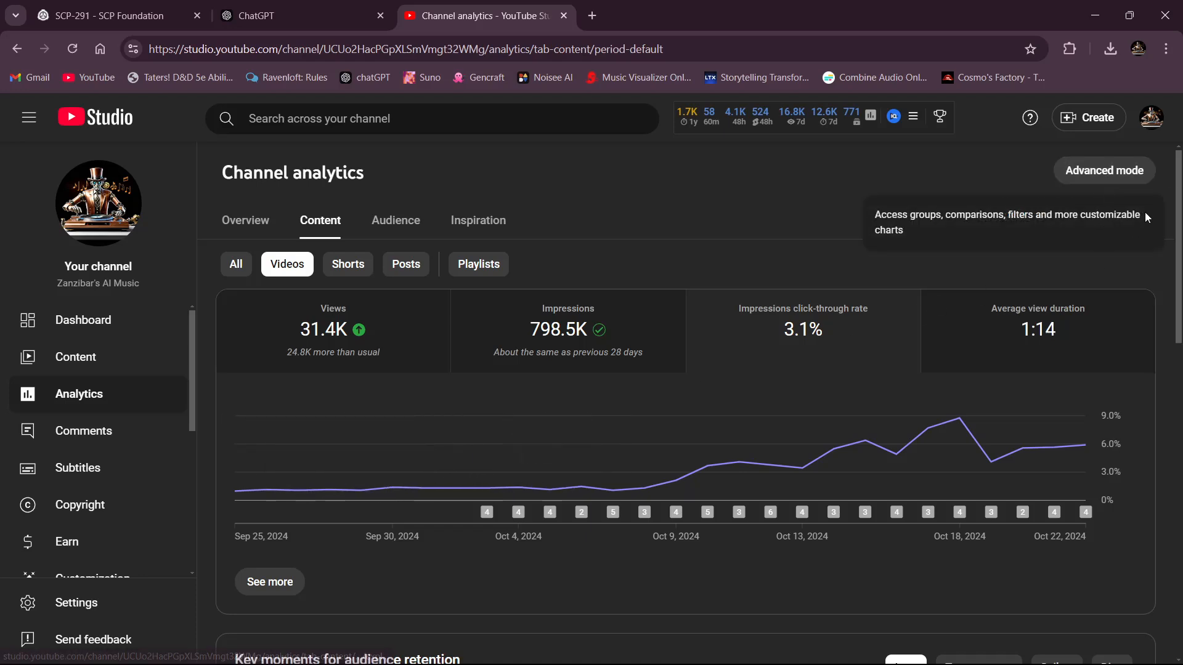
- Set the analytics period to Last 365 days and examine the most recent part of the click-through rate chart
left_click(1140, 211)
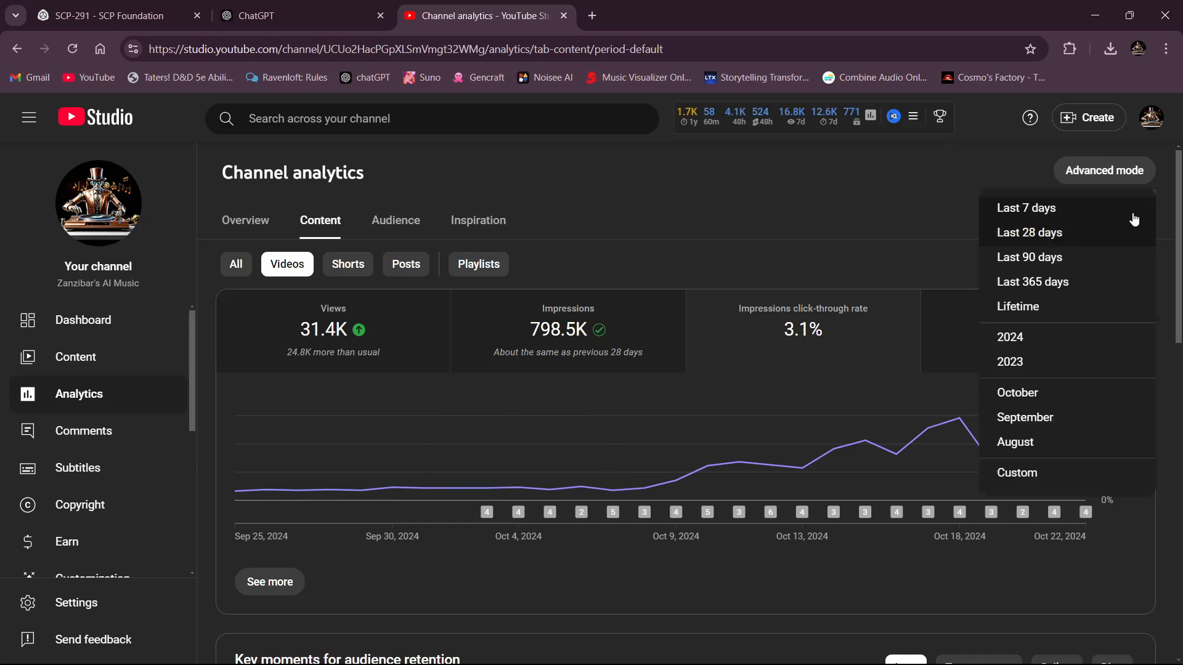
left_click(1047, 282)
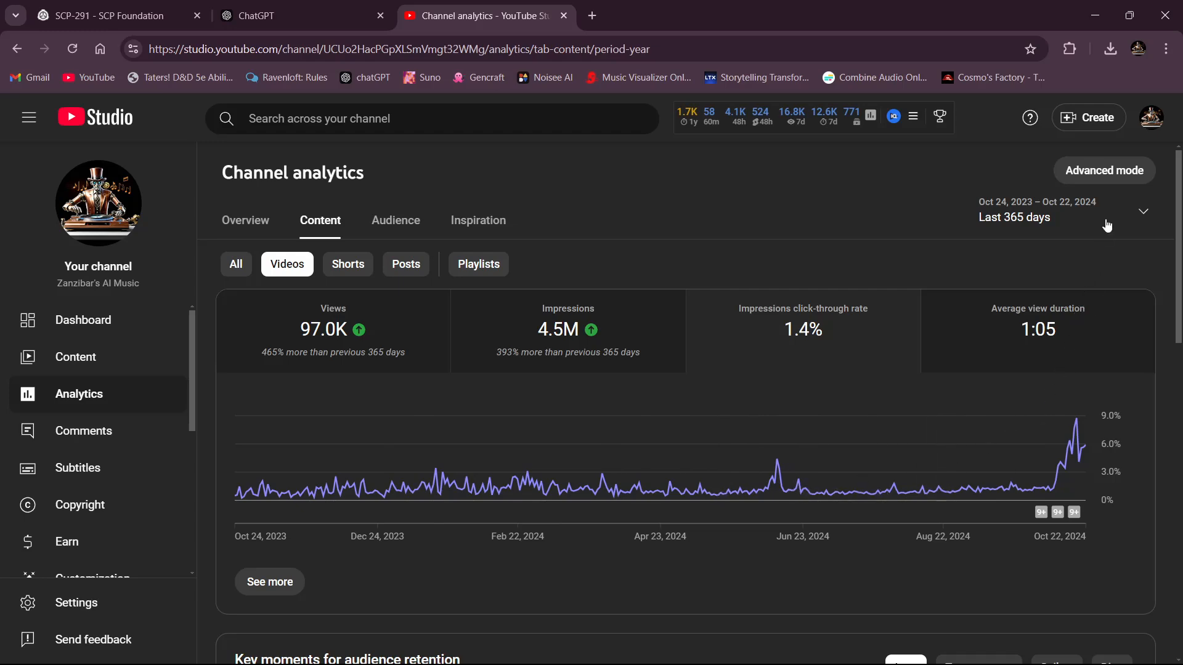
left_click(1107, 181)
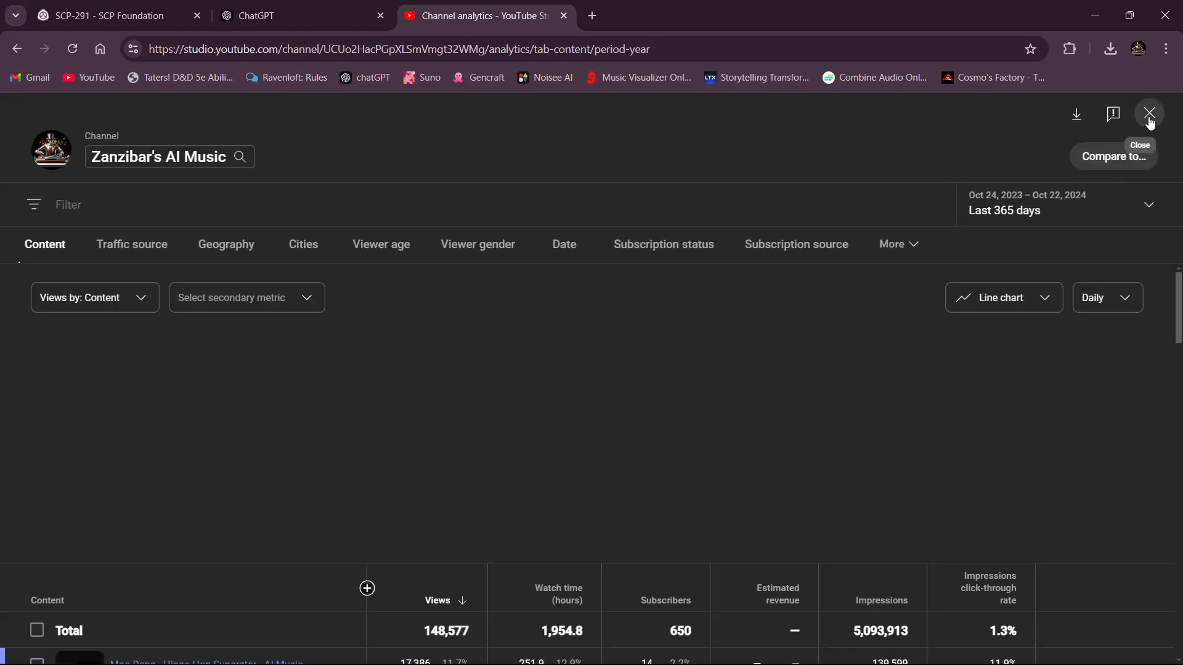
left_click(1149, 114)
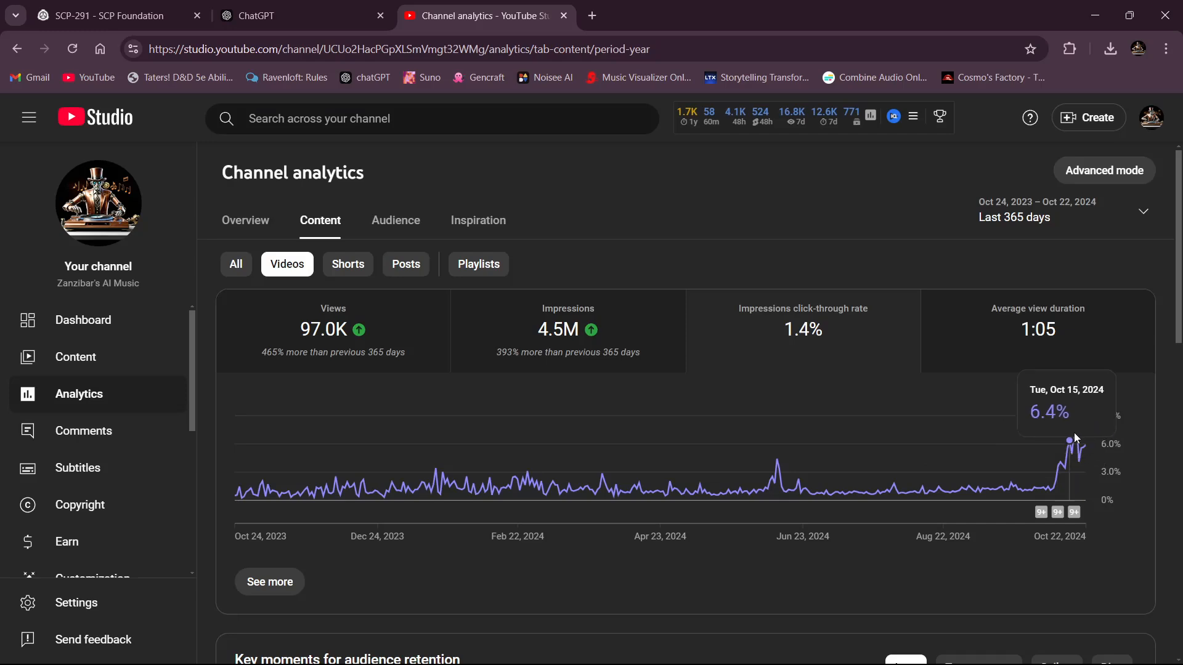
mouse_move(1060, 471)
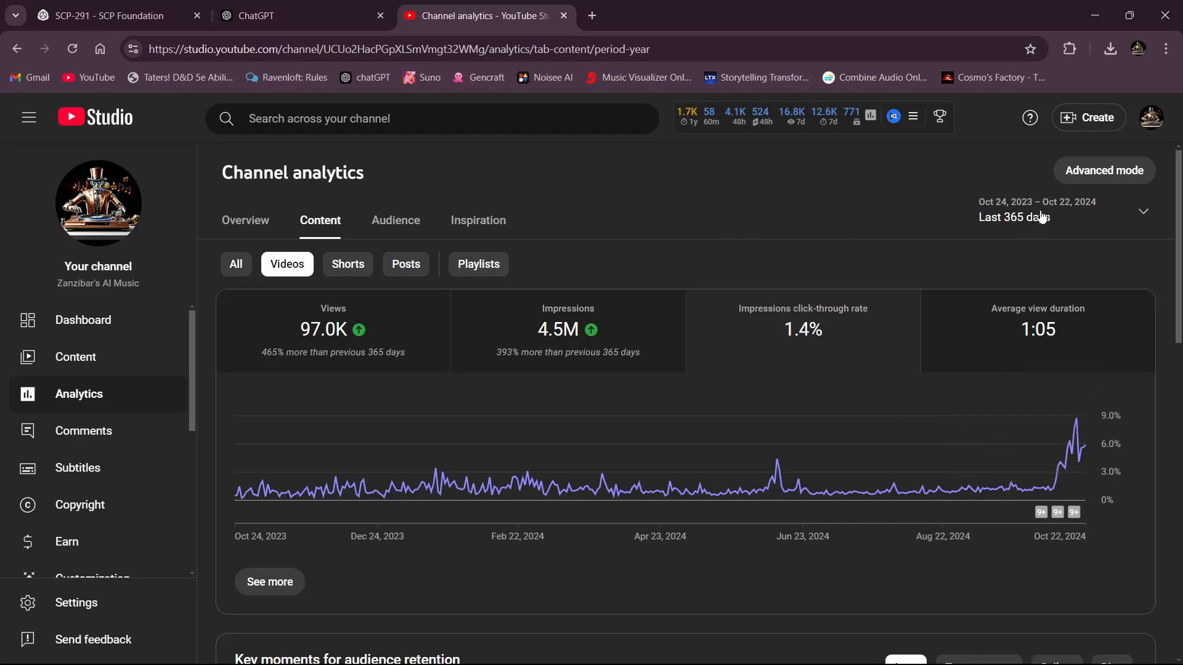
- Set the analytics period to Last 28 days and inspect the daily click-through rates around October 18
left_click(1141, 208)
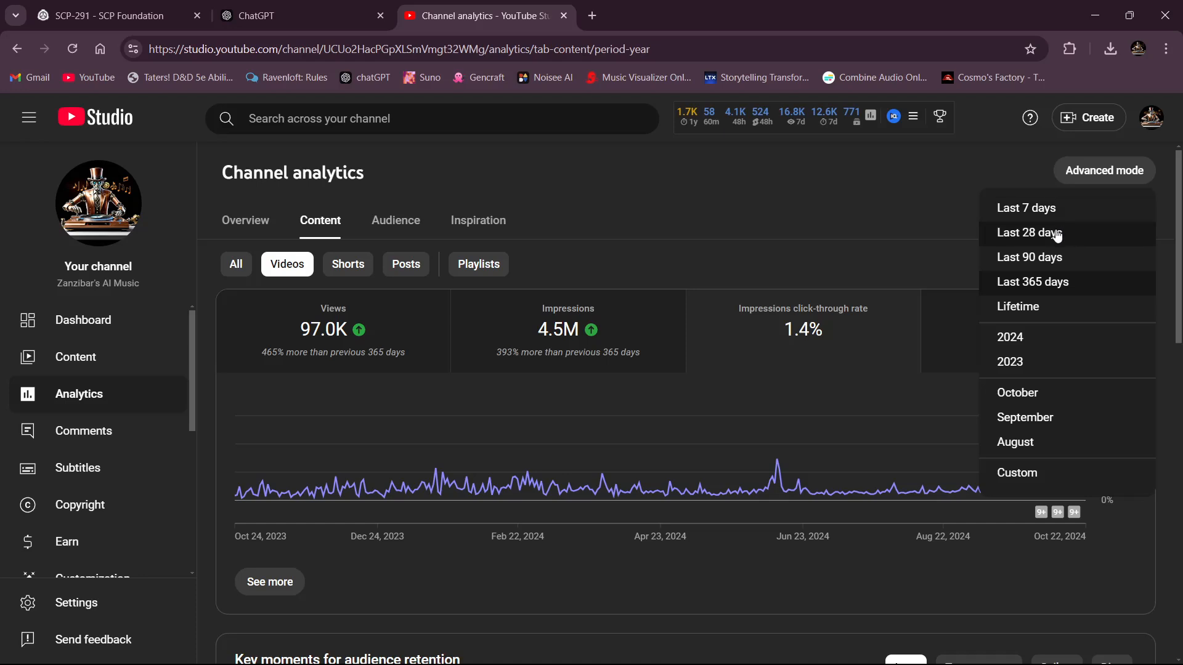
left_click(1057, 233)
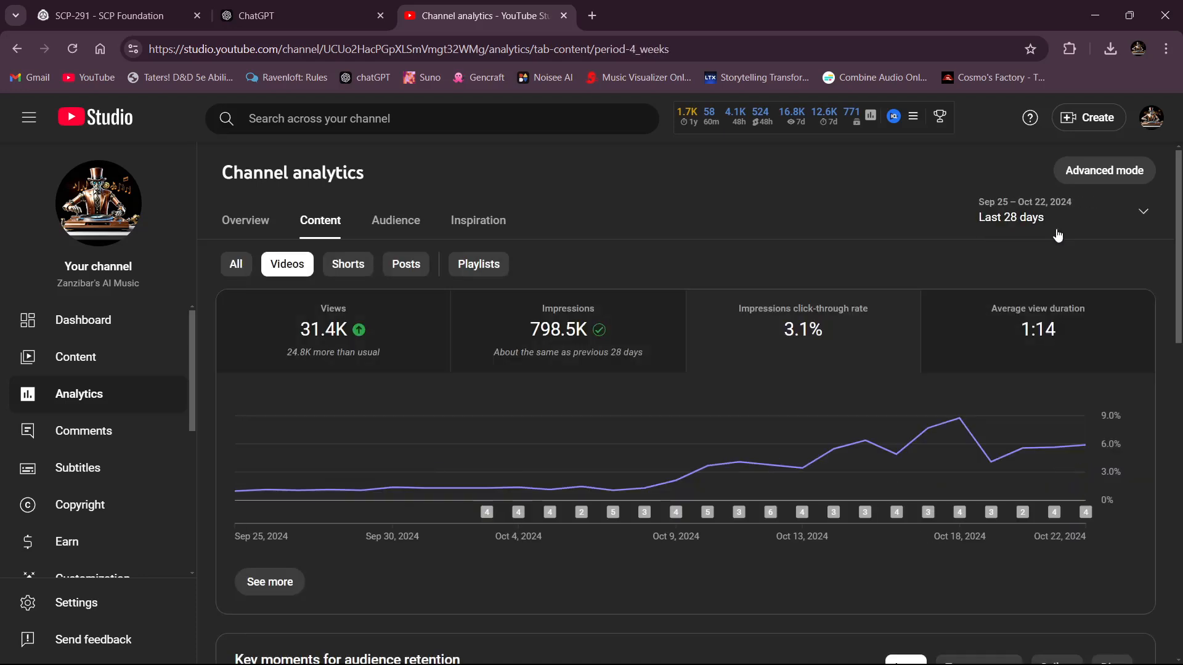
mouse_move(964, 441)
mouse_move(949, 419)
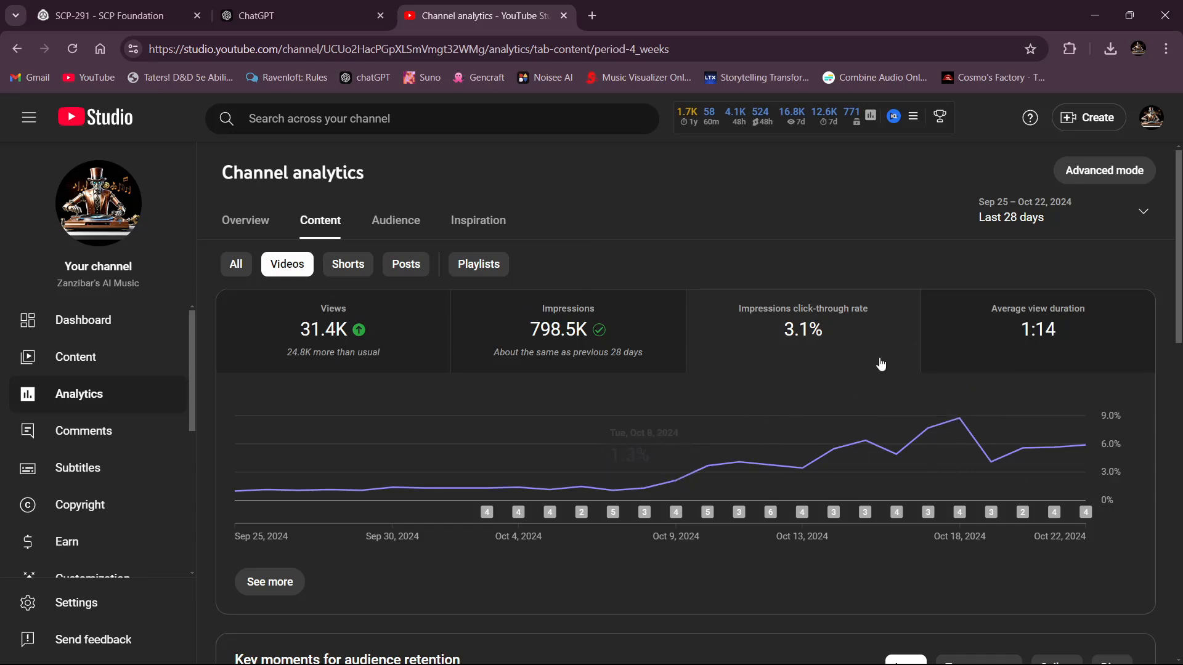
- Show the average view duration chart for Videos and set its period to Last 365 days
left_click(956, 326)
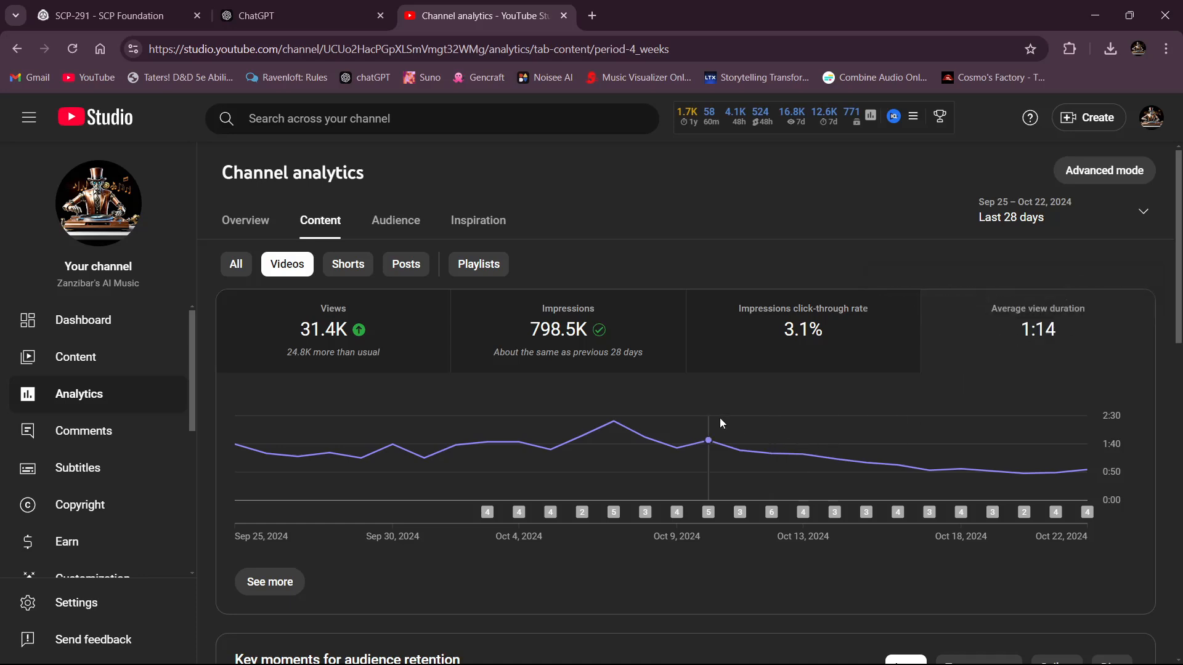
left_click(1103, 174)
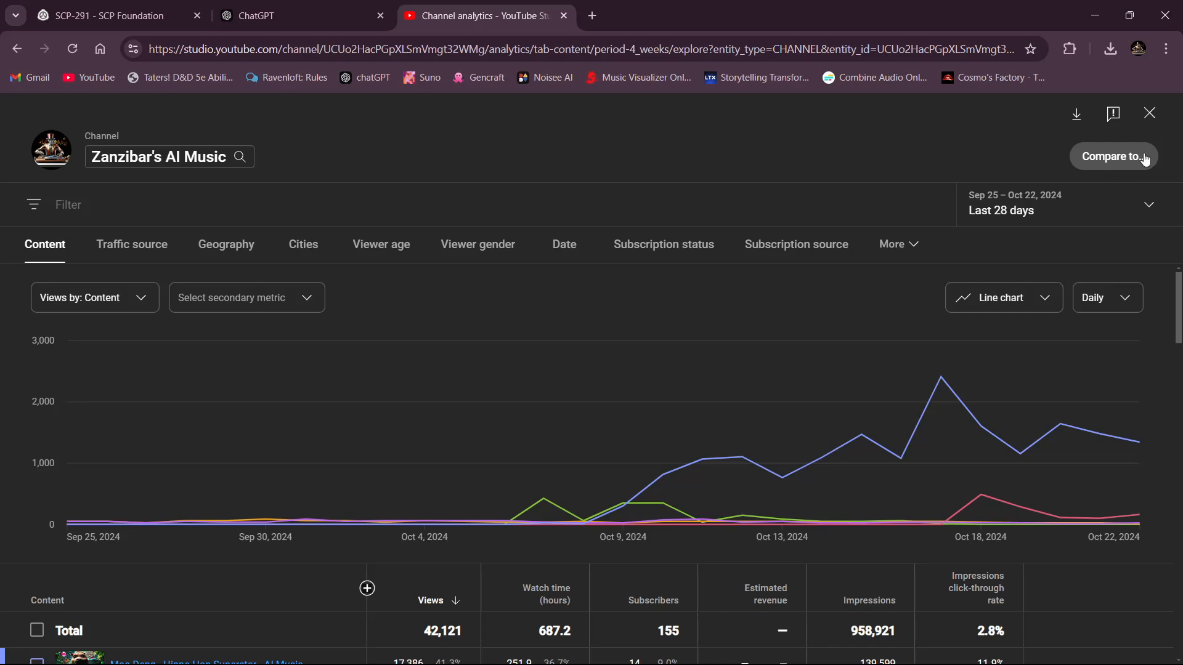
left_click(1150, 112)
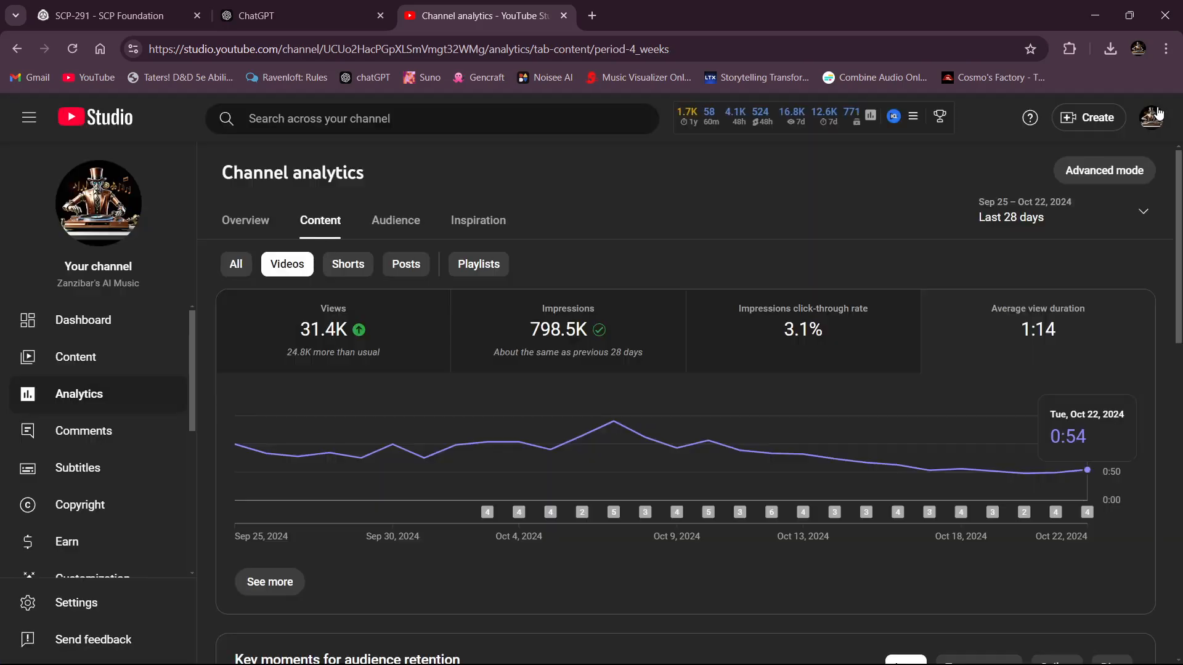
left_click(1142, 208)
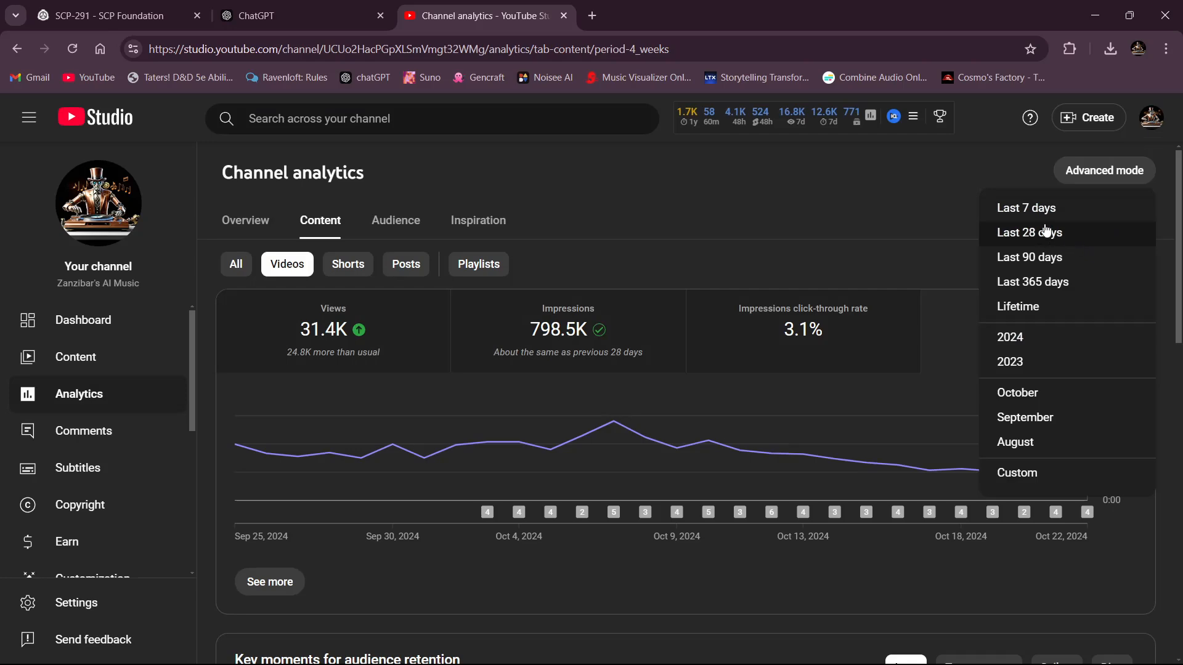
left_click(1046, 281)
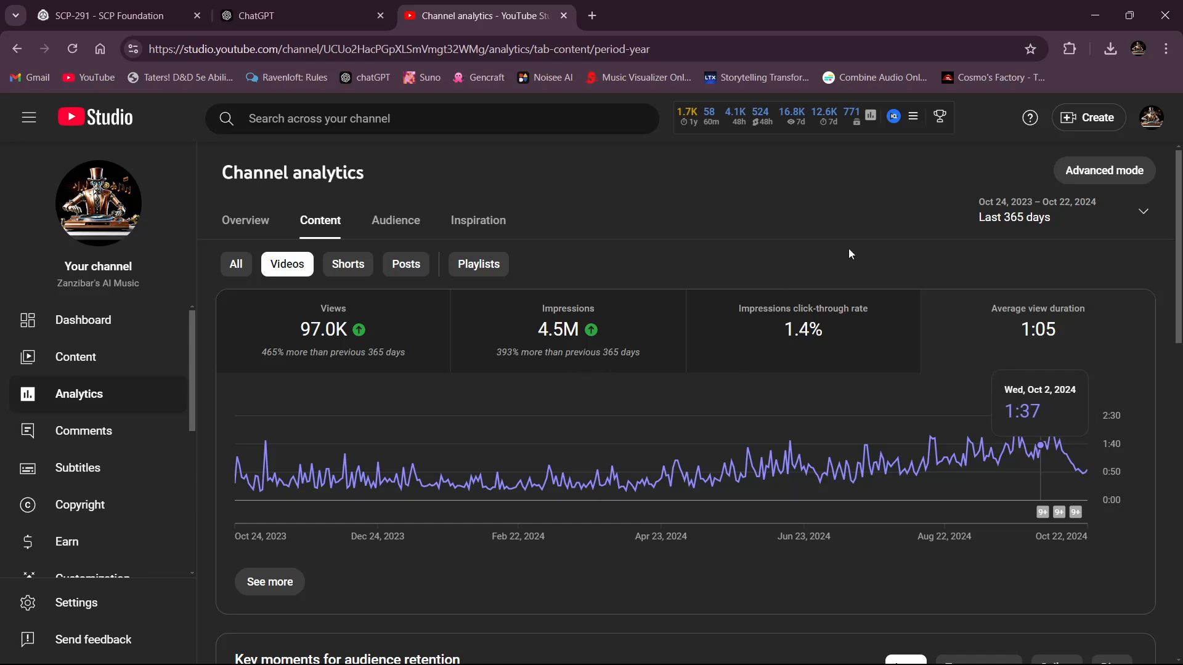
- Examine the impressions and views charts for Videos, then the monthly hours watched graph in the channel statistics summary
left_click(616, 323)
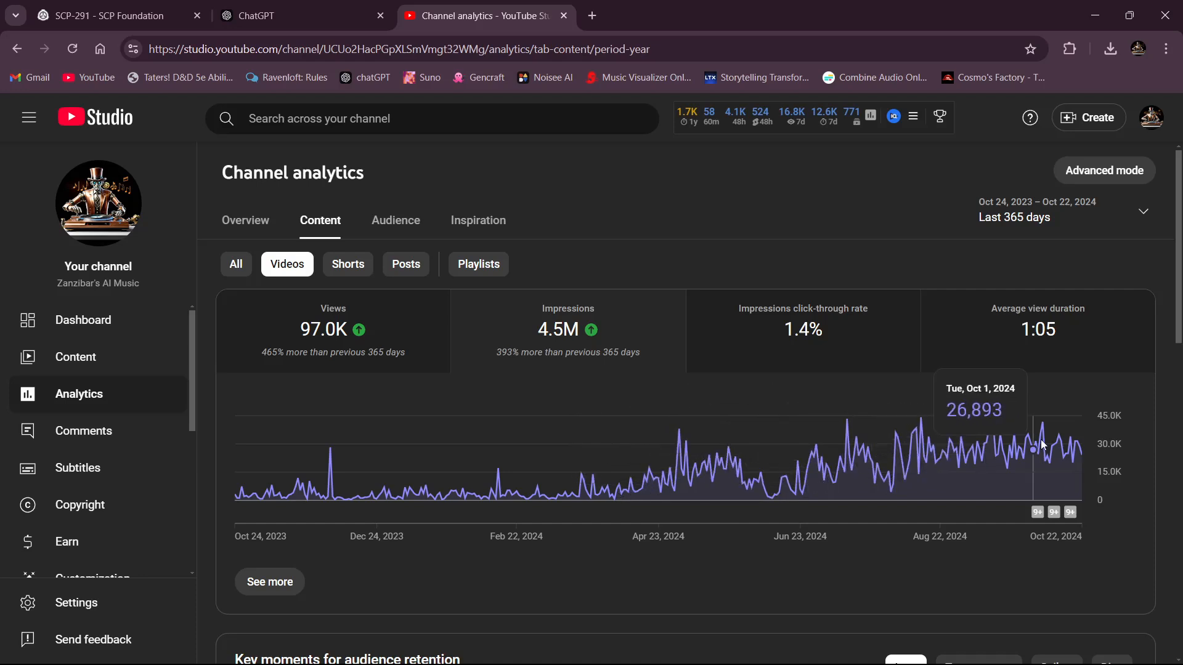
left_click(431, 345)
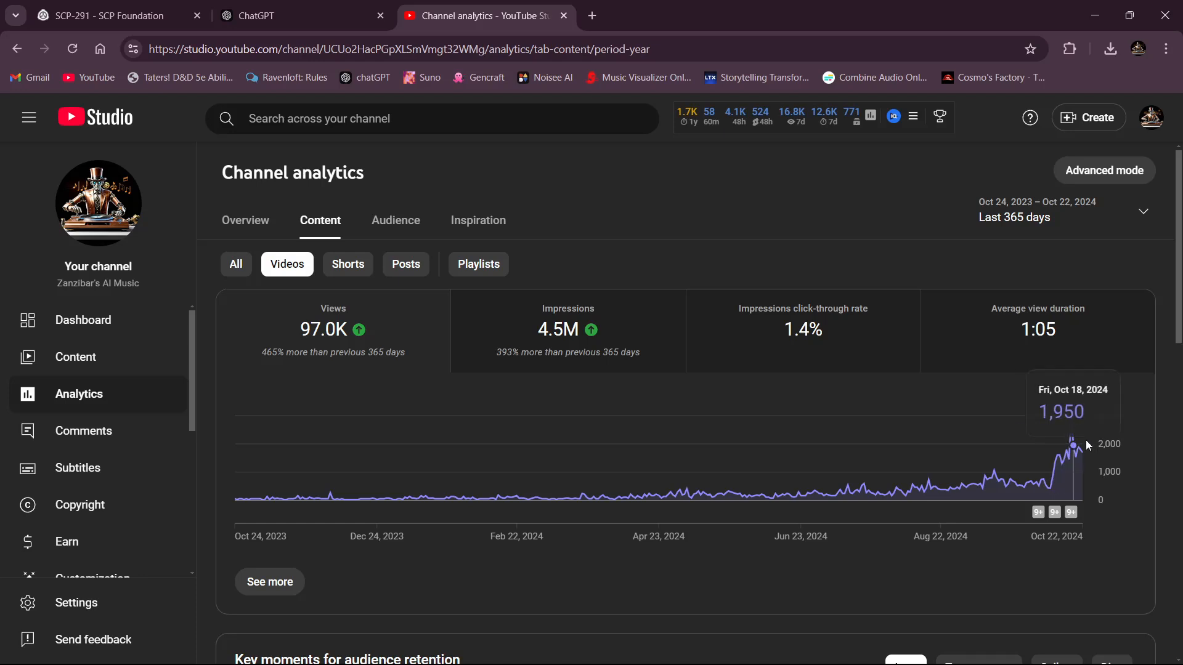
mouse_move(770, 119)
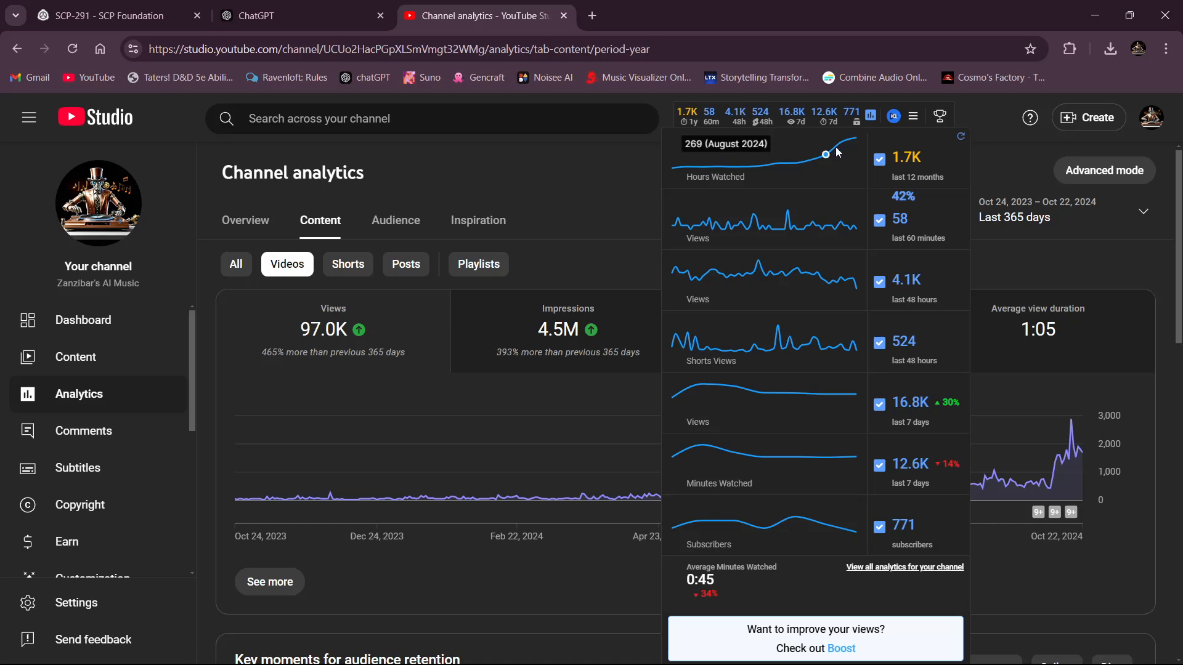
mouse_move(827, 155)
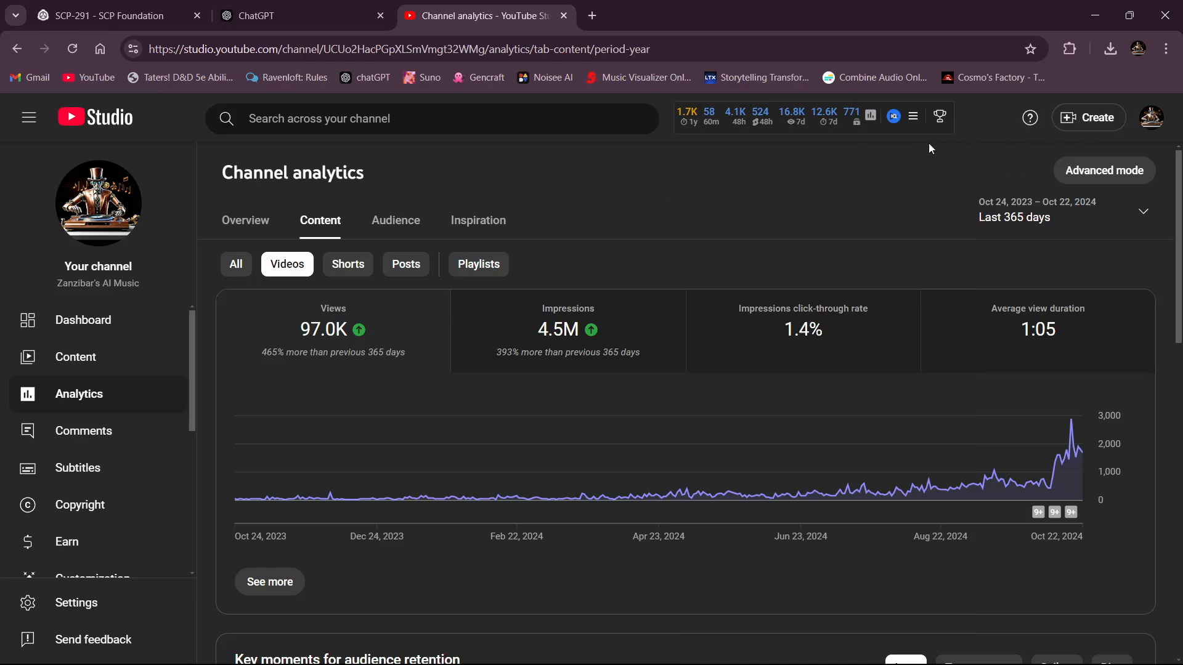
mouse_move(814, 117)
- Show the impressions click-through rate chart for Videos again, keeping the Last 365 days period
left_click(751, 328)
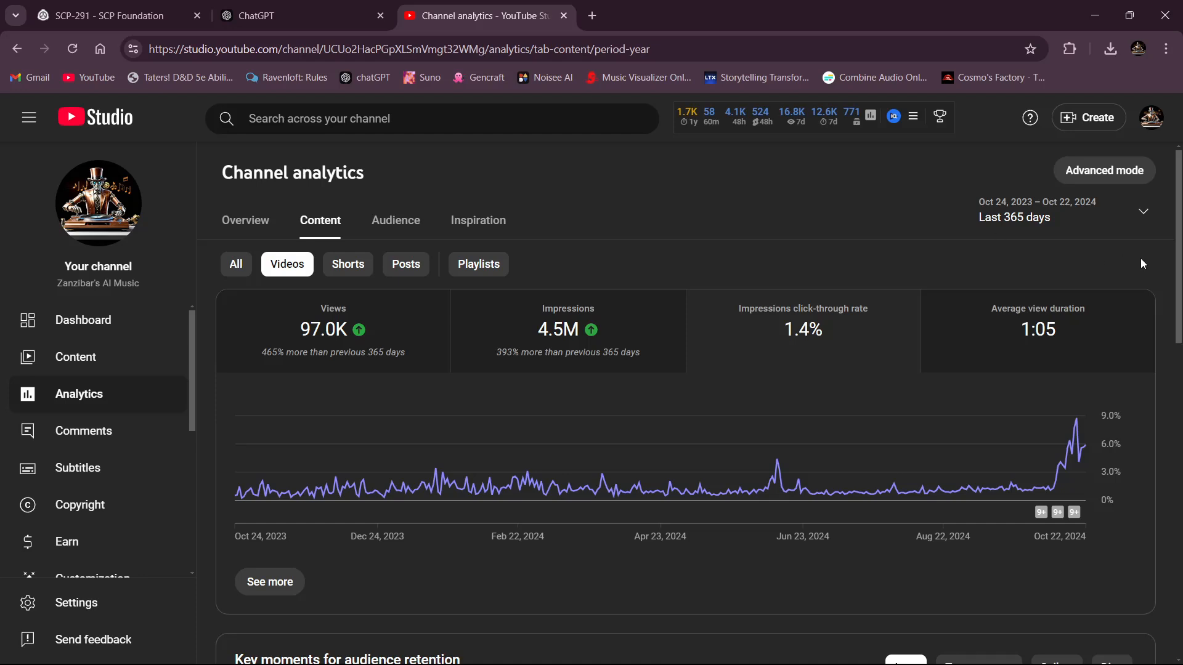
left_click(1142, 214)
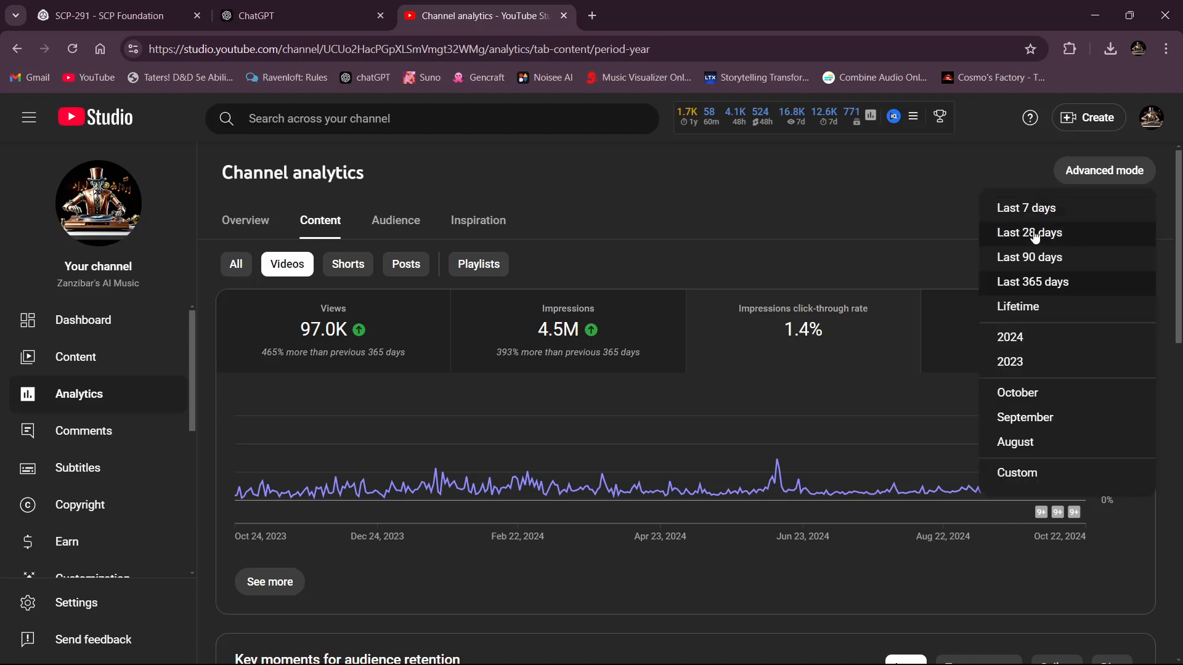
left_click(788, 193)
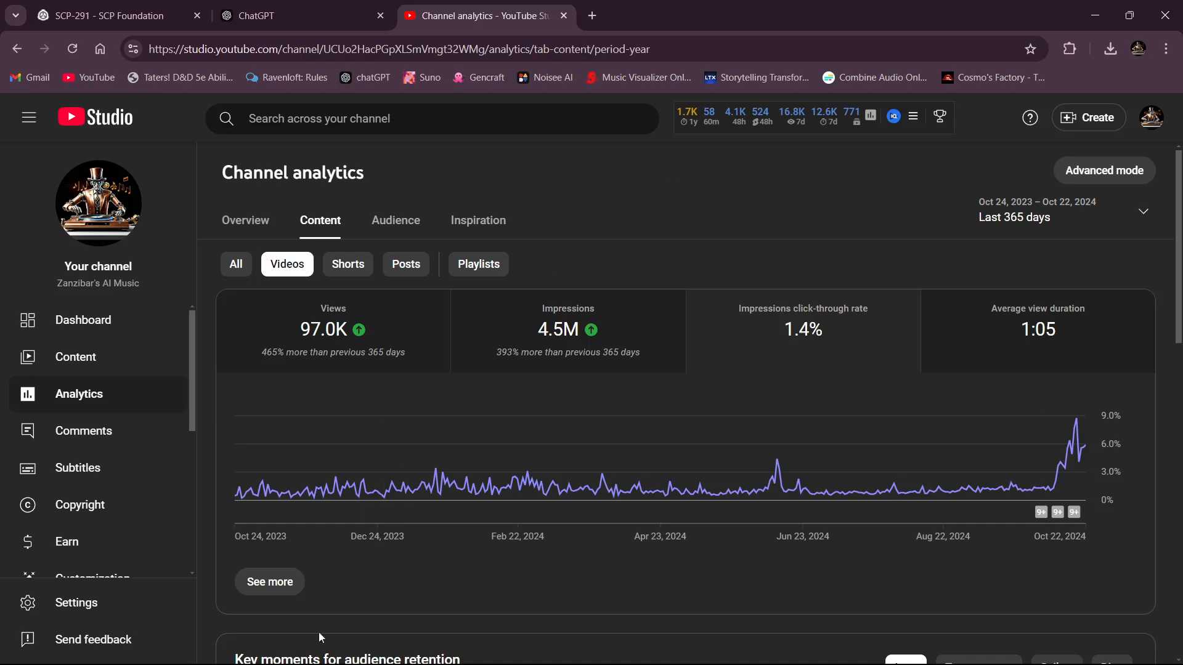
left_click(131, 647)
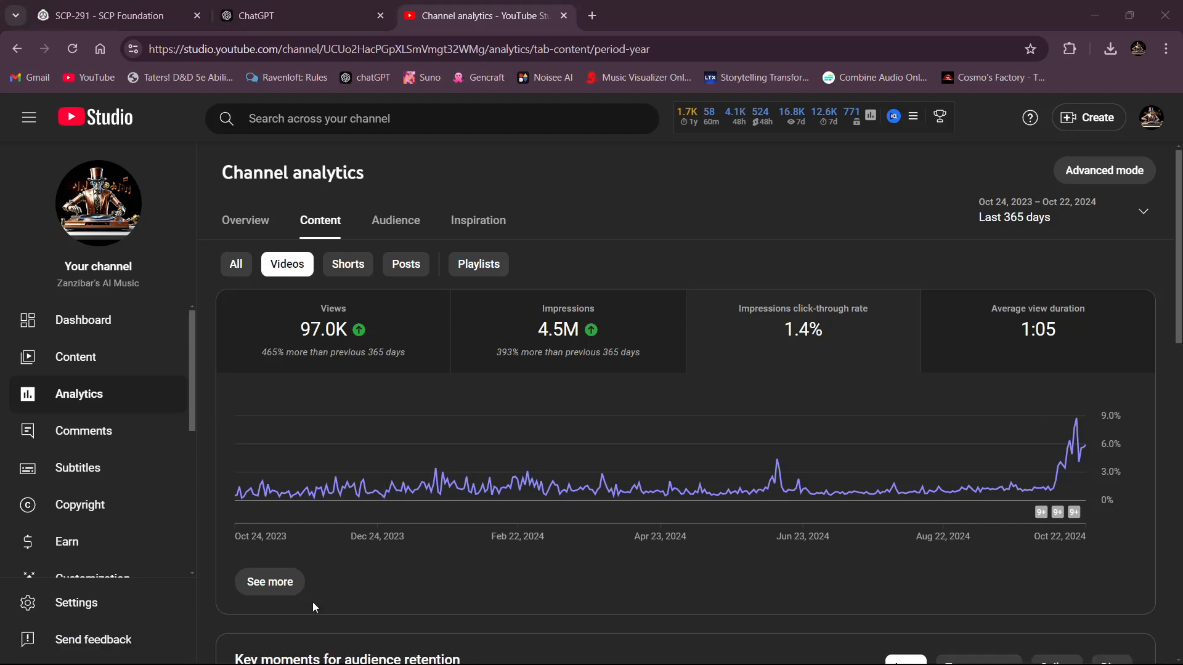